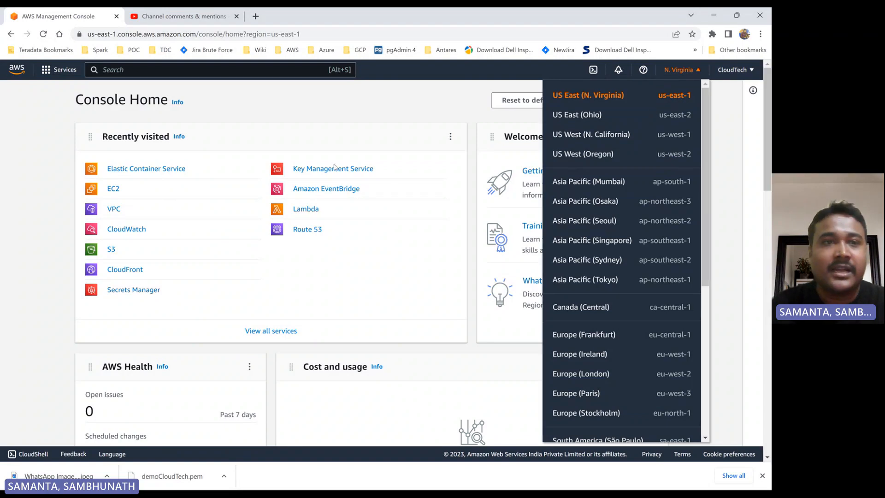
left_click(158, 18)
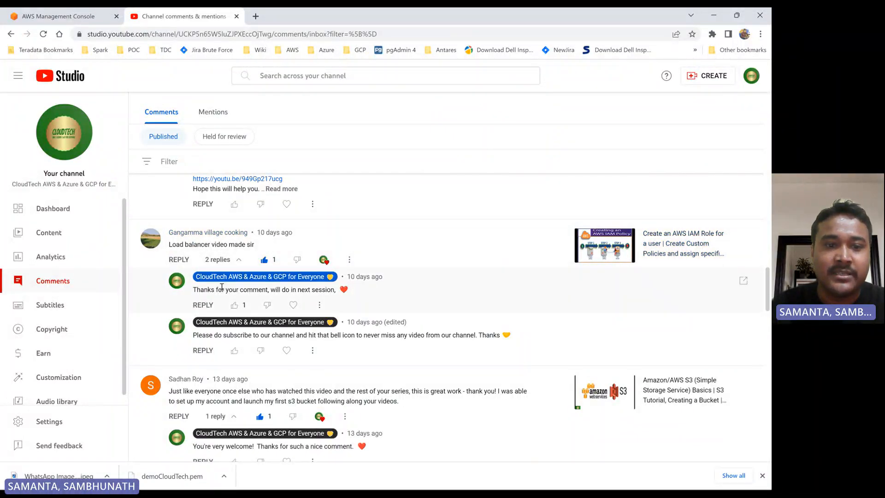
left_click(82, 11)
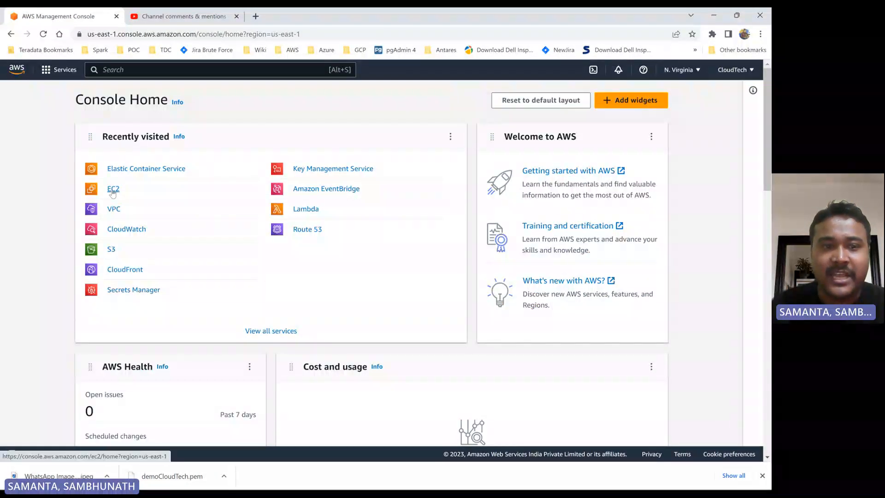
- Go to the list of running EC2 instances in N. Virginia and start launching a new instance
left_click(113, 191)
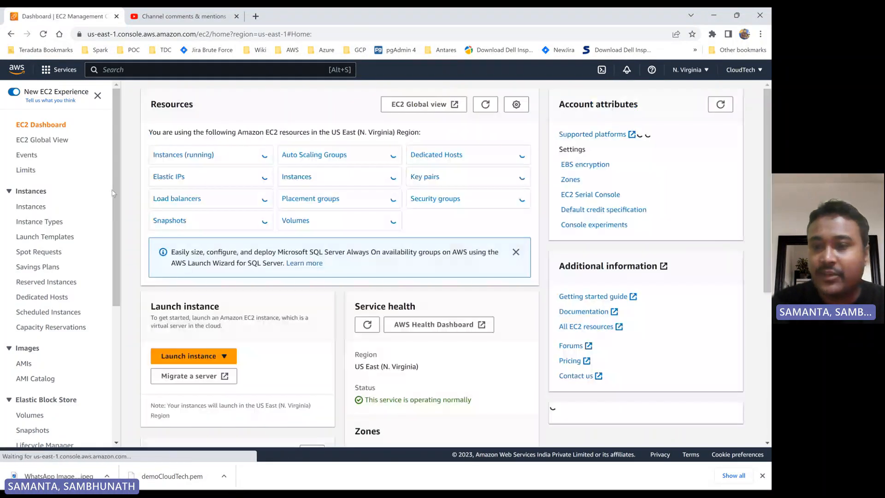
left_click(198, 156)
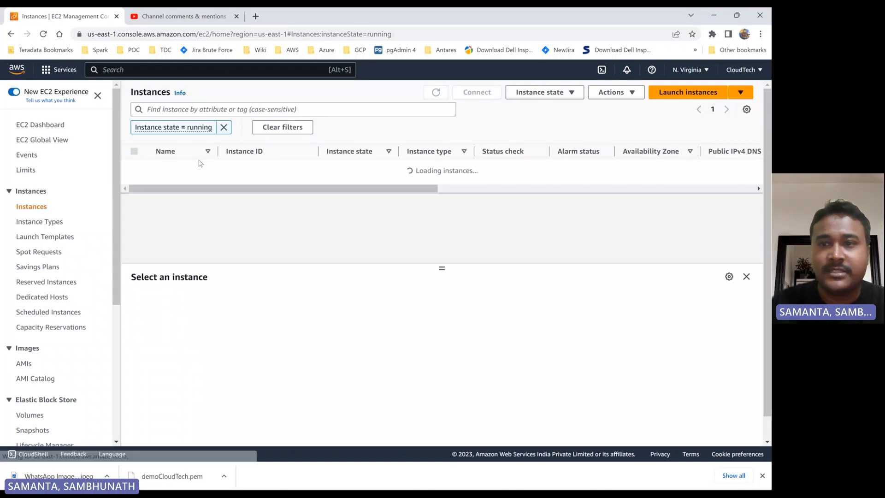
left_click(692, 97)
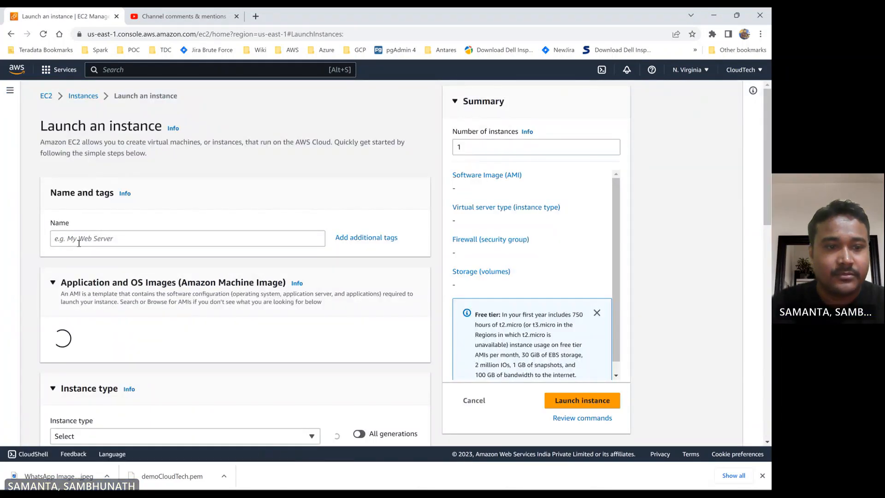
- Name the new instance cloudTech-app-server-1
left_click(79, 240)
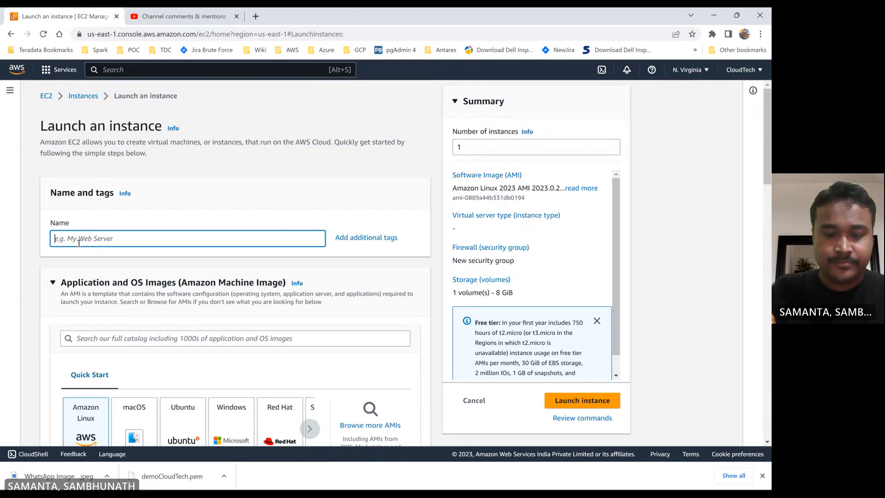
type("clou")
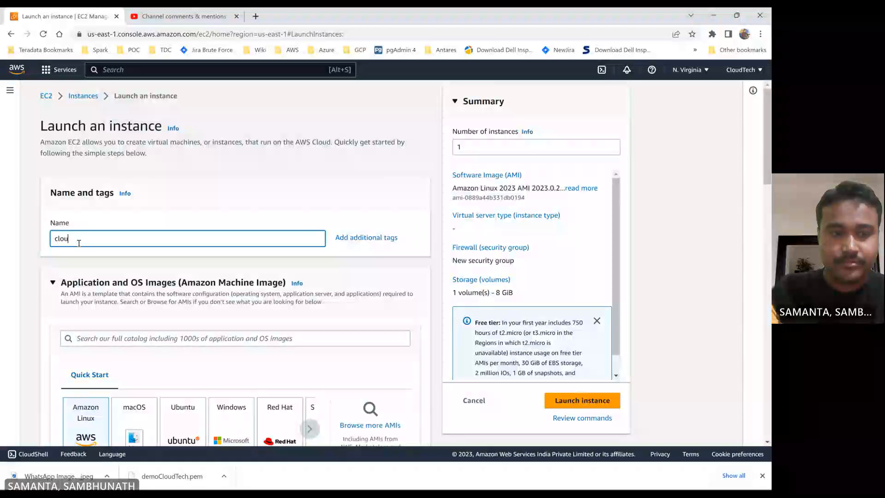
type("dTech")
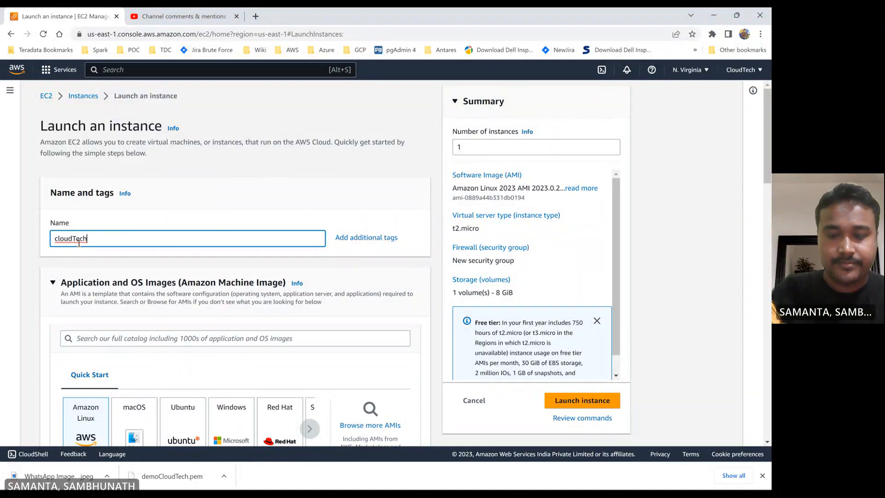
type("-app")
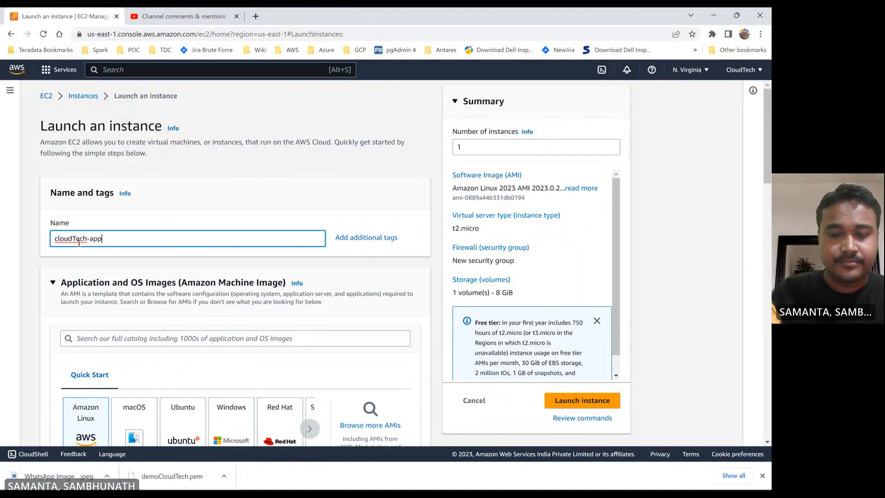
type("-server-1")
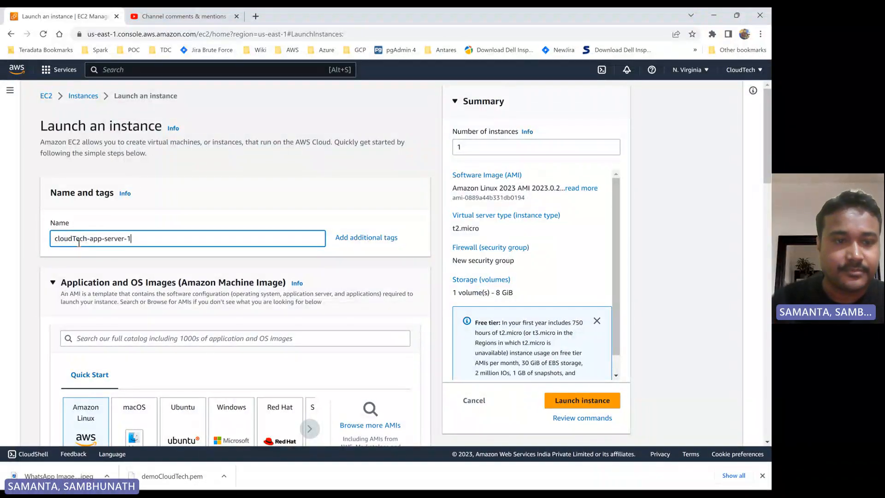
- Keep the Amazon Linux 2023 image and t2.micro type, and choose the demoCloudTech key pair for login
scroll(175, 230, "down", 4)
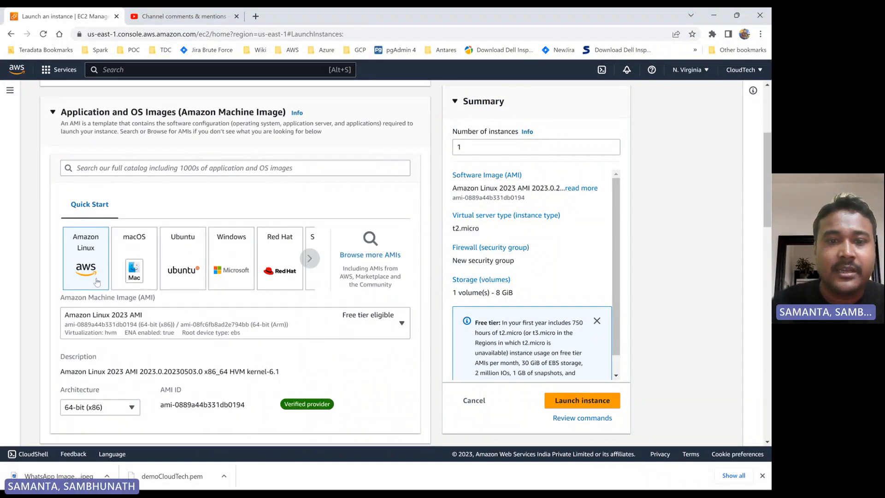
scroll(109, 328, "down", 3)
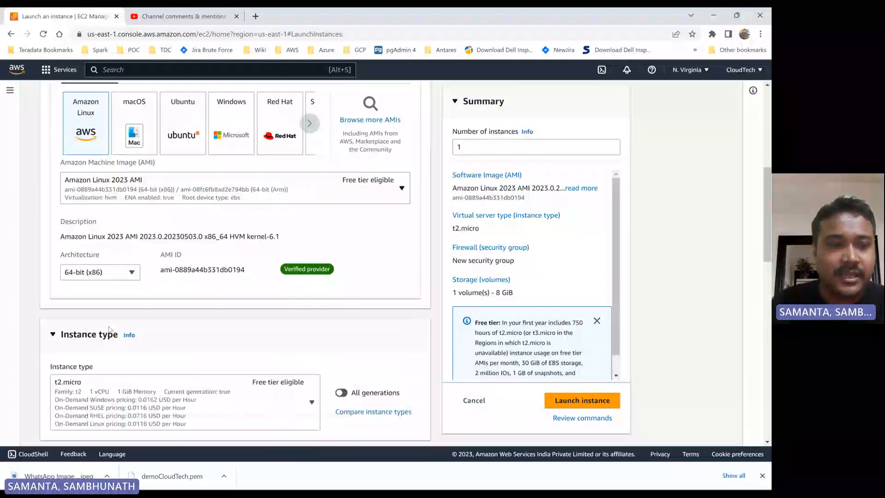
scroll(125, 368, "down", 2)
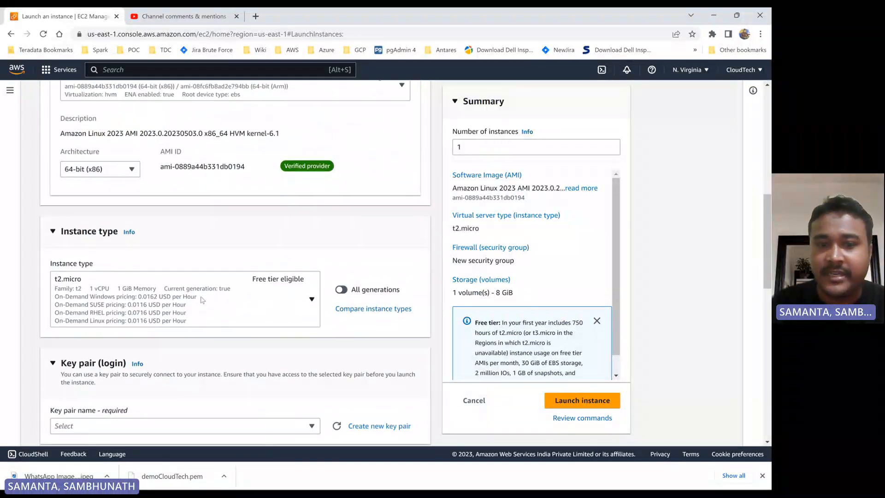
scroll(223, 306, "down", 3)
left_click(113, 308)
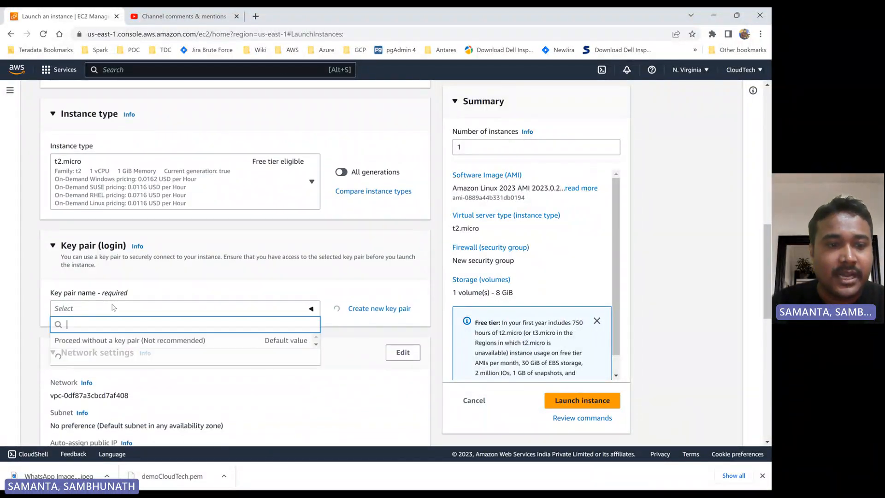
left_click(91, 358)
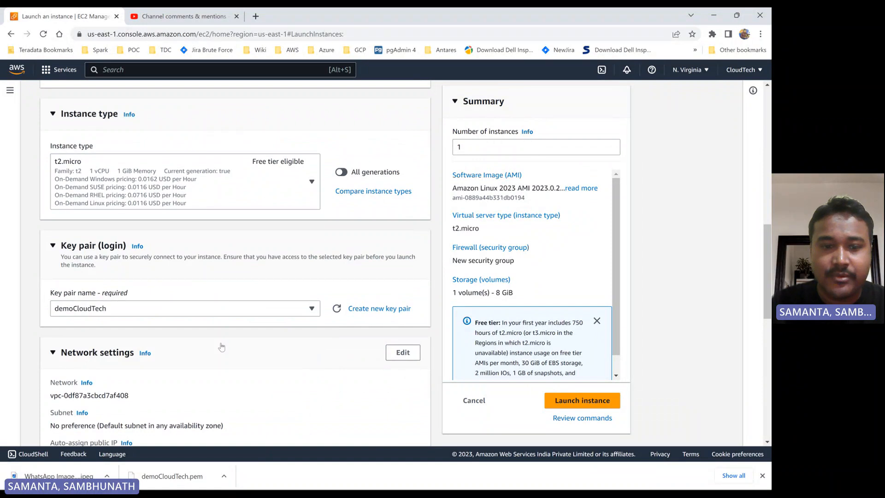
- Make the instance's network settings editable and keep the default VPC
scroll(221, 347, "down", 4)
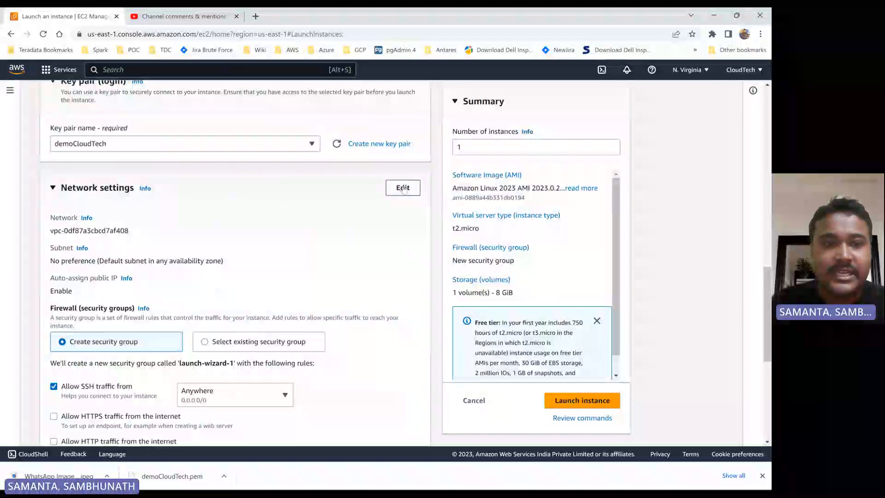
left_click(403, 190)
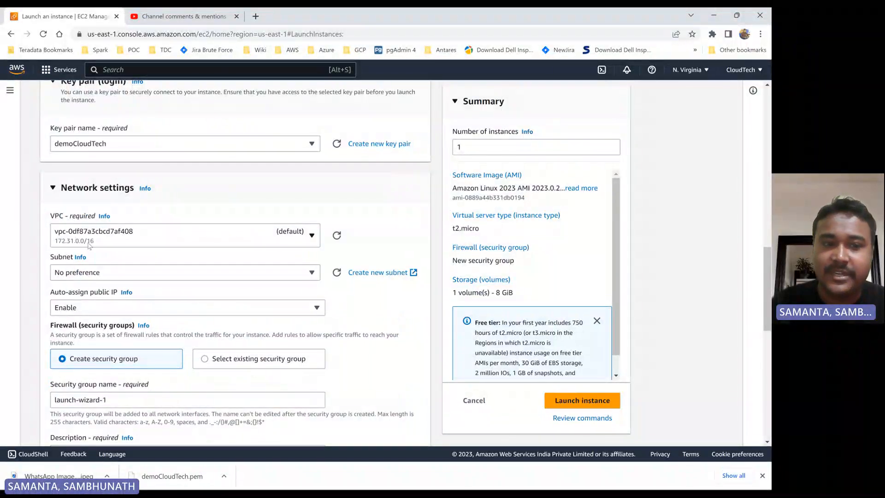
scroll(106, 237, "up", 12)
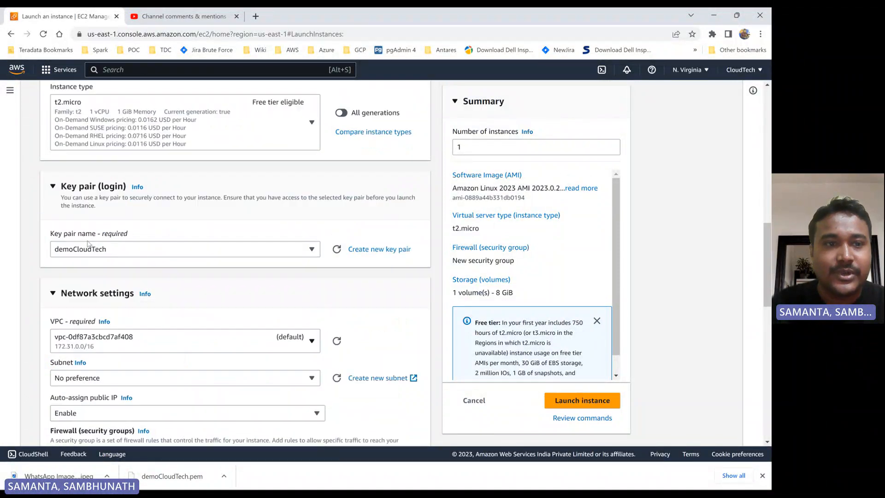
scroll(90, 231, "down", 9)
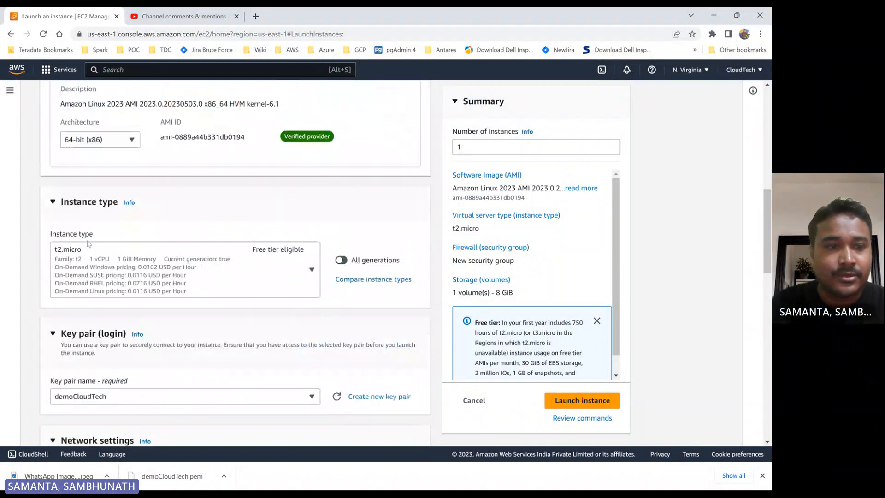
scroll(99, 172, "up", 1)
scroll(98, 172, "down", 2)
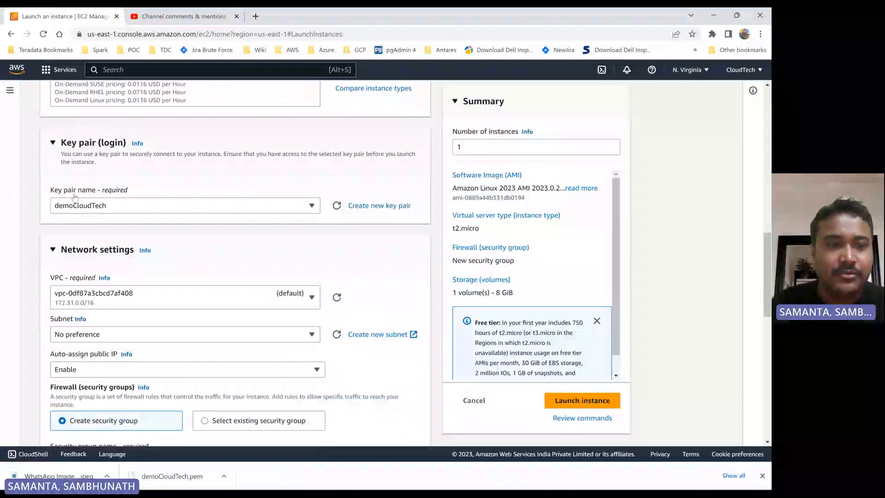
scroll(106, 291, "down", 2)
left_click(314, 239)
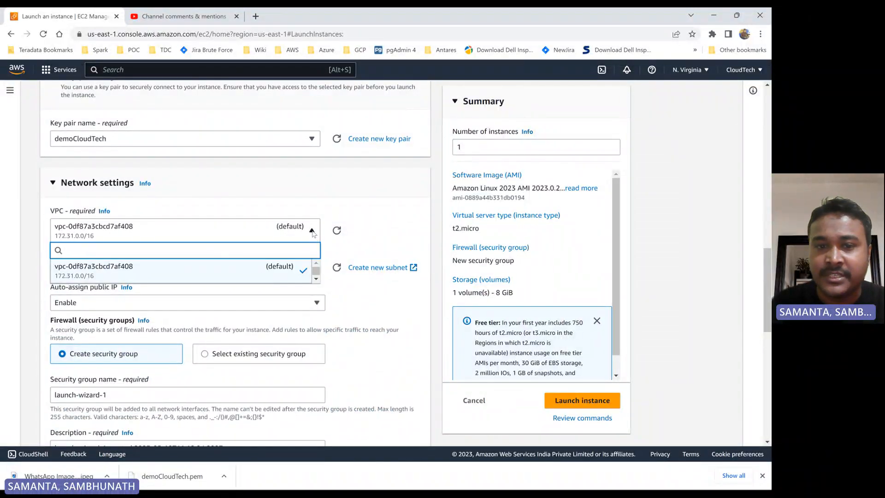
left_click(312, 232)
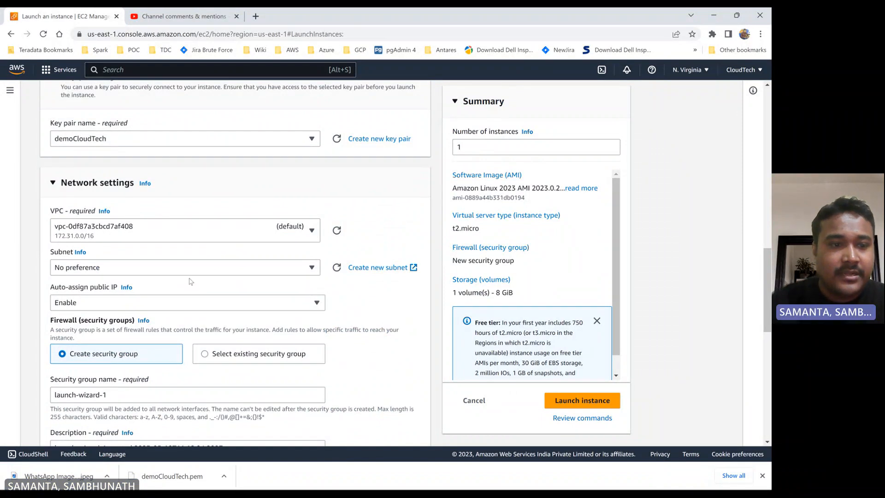
- Use an existing security group for the instance's firewall and assign CloudTech-Demo
scroll(224, 244, "down", 3)
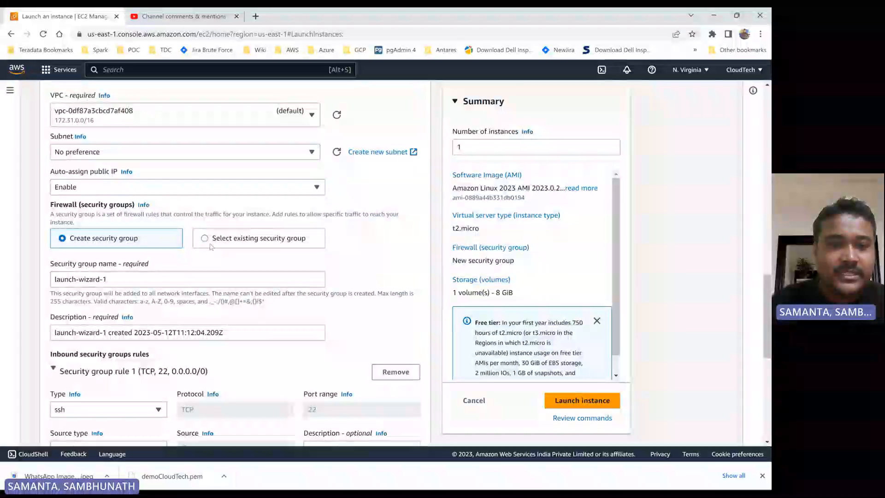
left_click(209, 243)
left_click(123, 279)
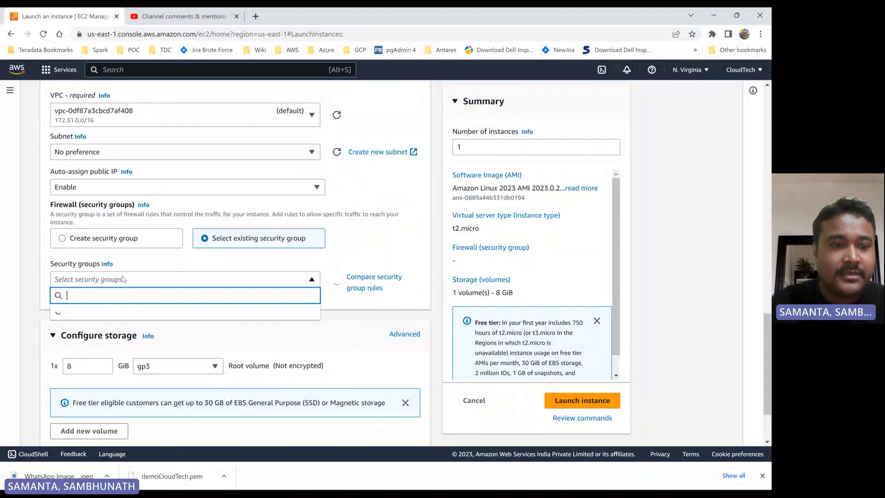
left_click(101, 339)
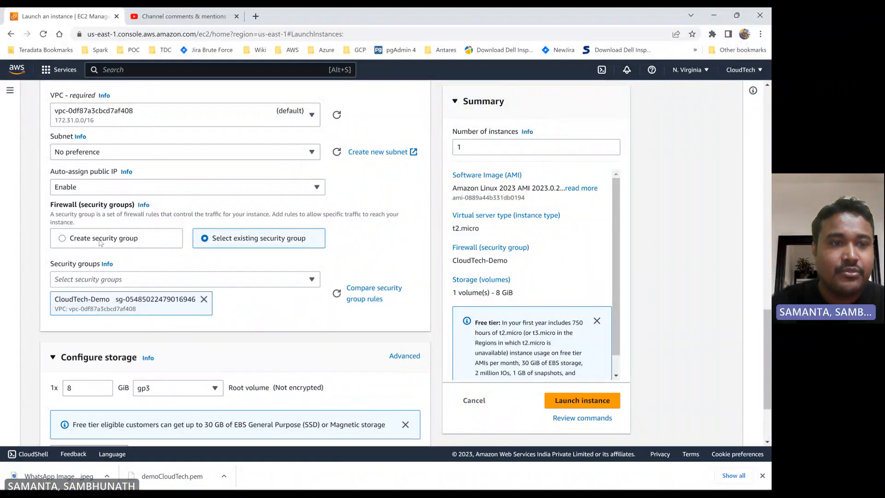
- Place the instance in the subnet of availability zone us-east-1a
scroll(100, 243, "up", 1)
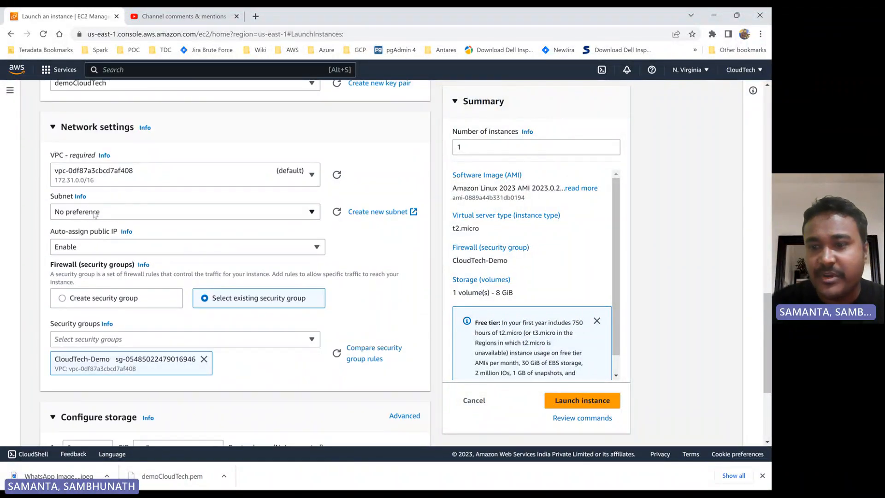
left_click(119, 214)
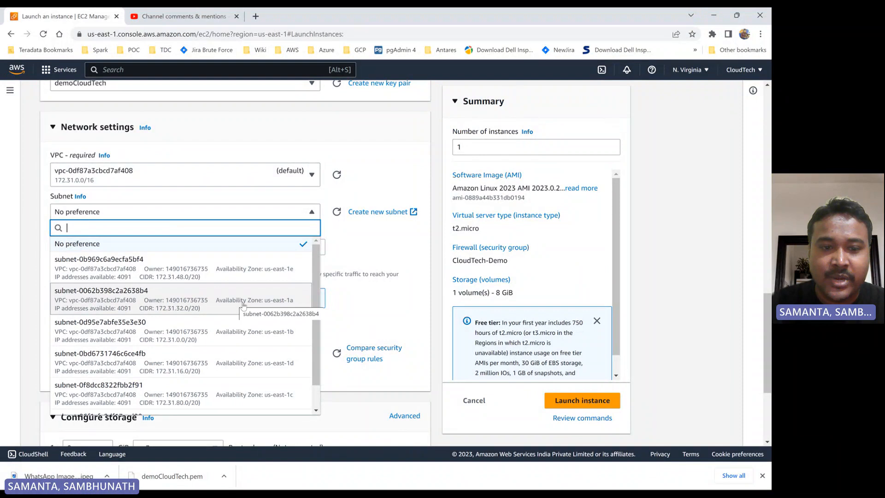
left_click(273, 304)
- Expand the instance's advanced details and make the optional user data field ready for input
scroll(353, 314, "down", 2)
scroll(353, 314, "down", 3)
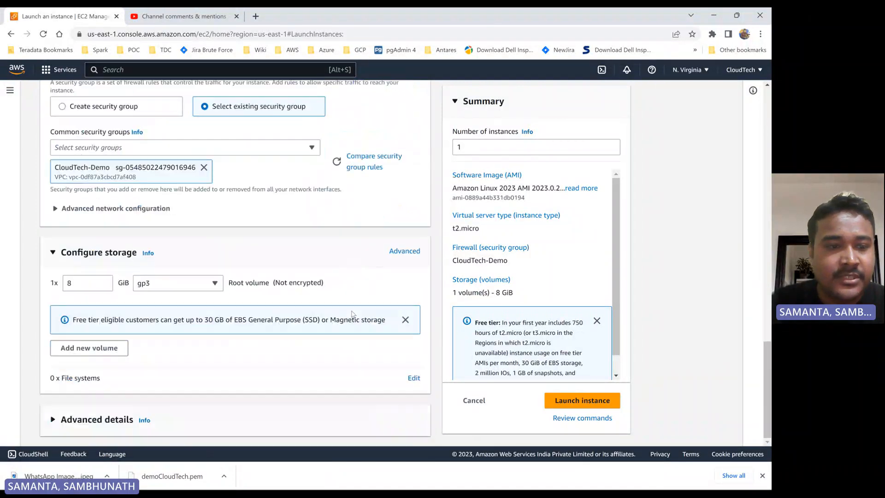
left_click(53, 421)
scroll(27, 348, "down", 7)
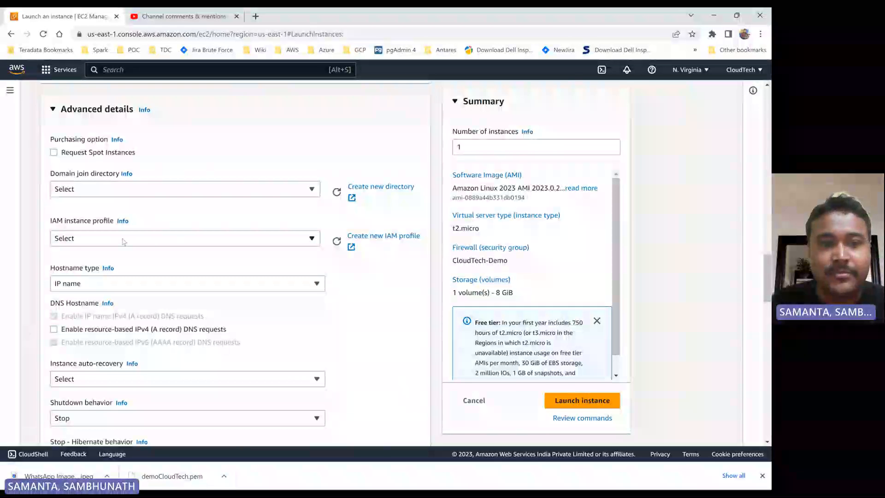
scroll(156, 338, "down", 2)
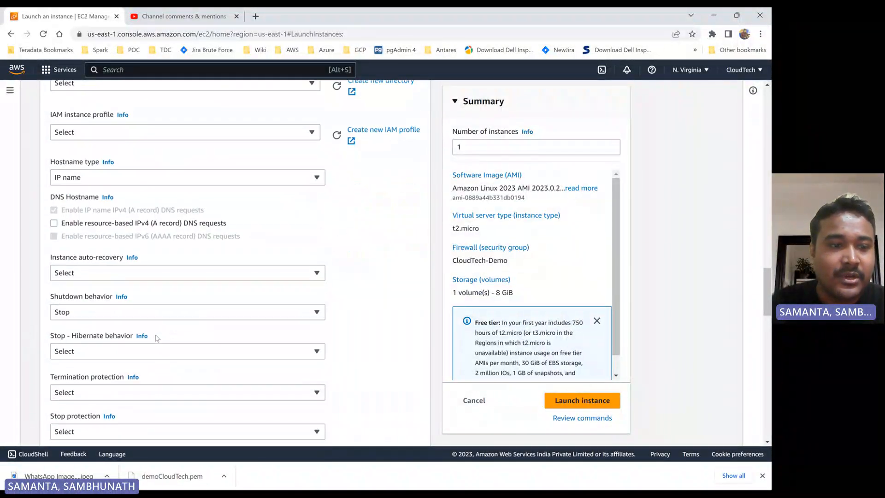
scroll(135, 341, "up", 2)
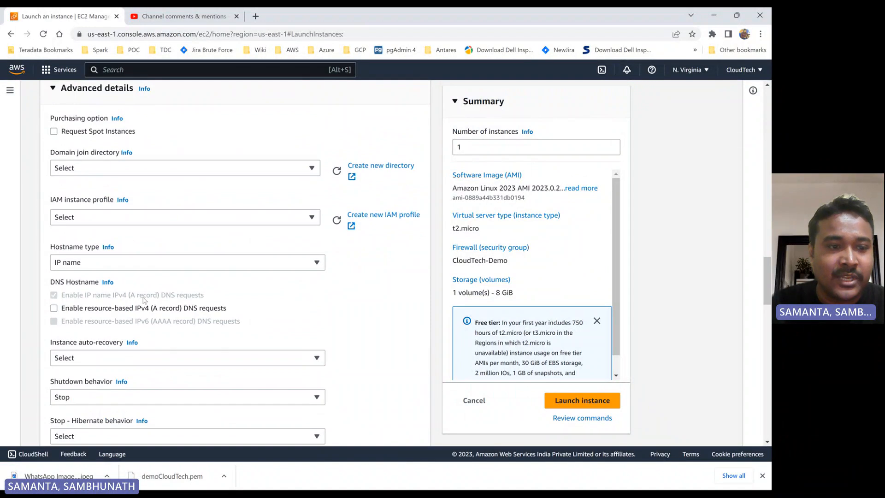
scroll(167, 311, "down", 10)
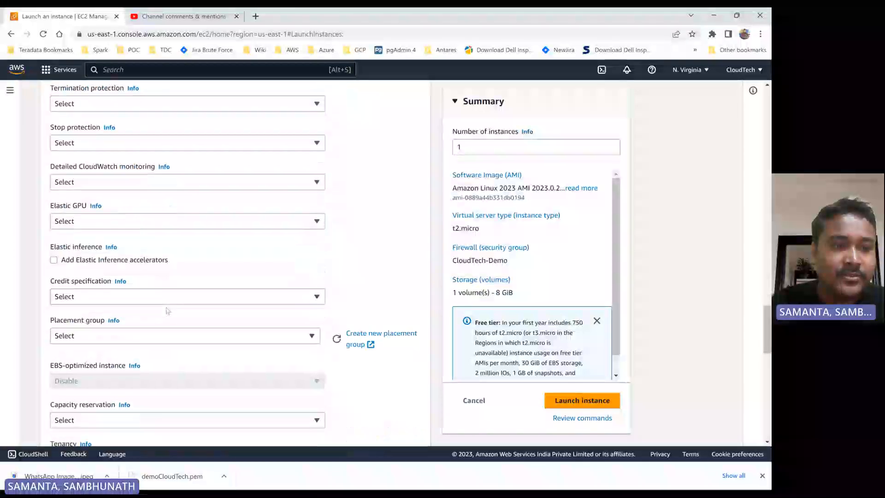
scroll(167, 310, "down", 9)
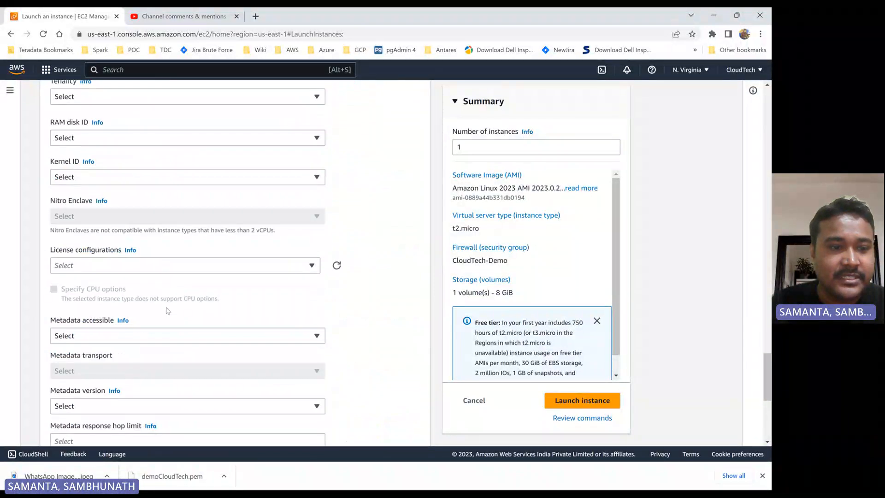
scroll(168, 311, "down", 1)
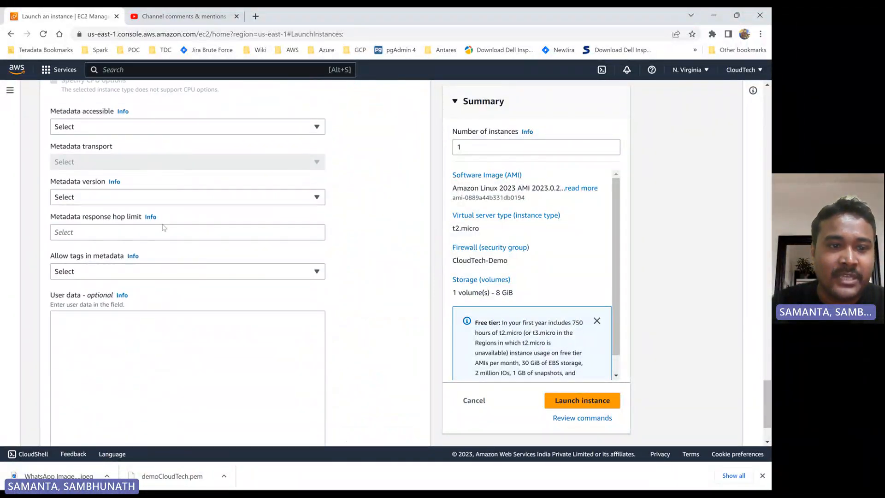
left_click(89, 329)
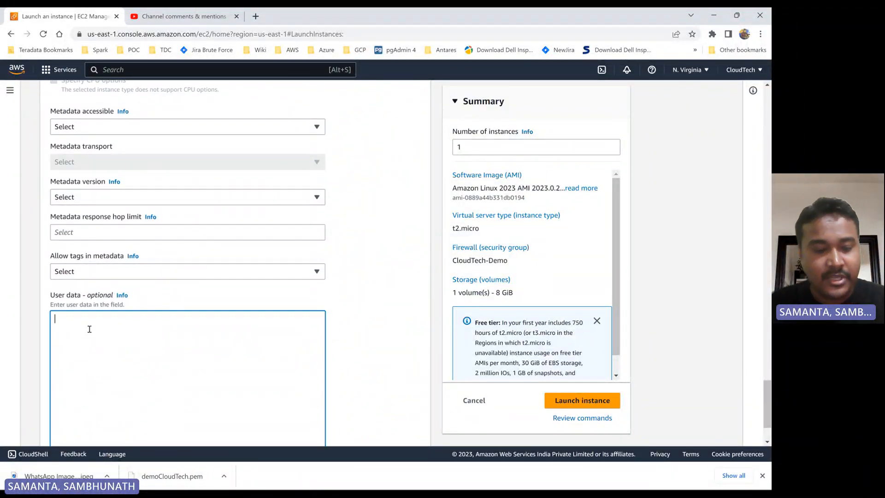
- Switch to Visual Studio Code, copy the entire httpd setup script from LoadBalancer's index.html, and paste it into the instance's user data in the browser
key("alt+Tab")
key("alt+Tab")
key("alt+Tab")
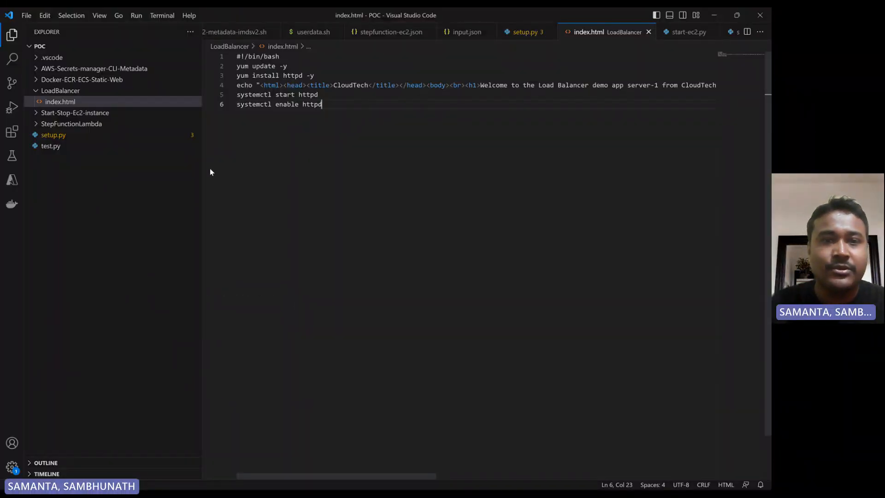
key("ctrl+a")
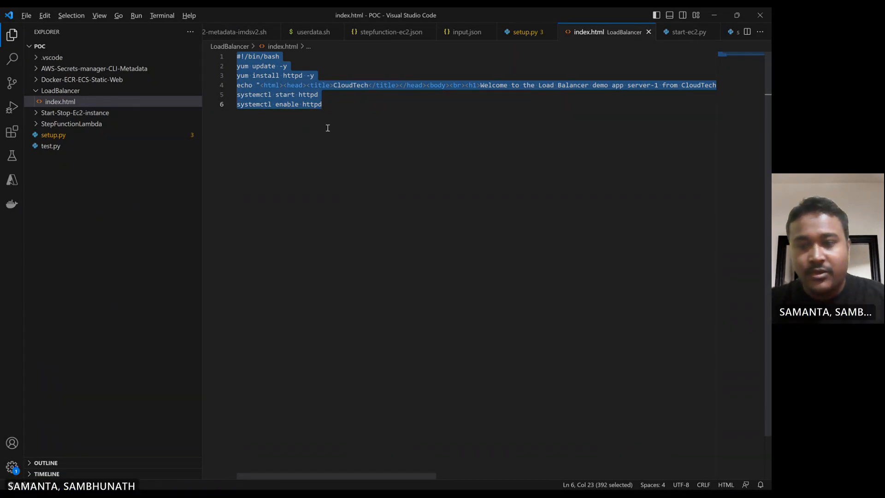
key("alt+Tab")
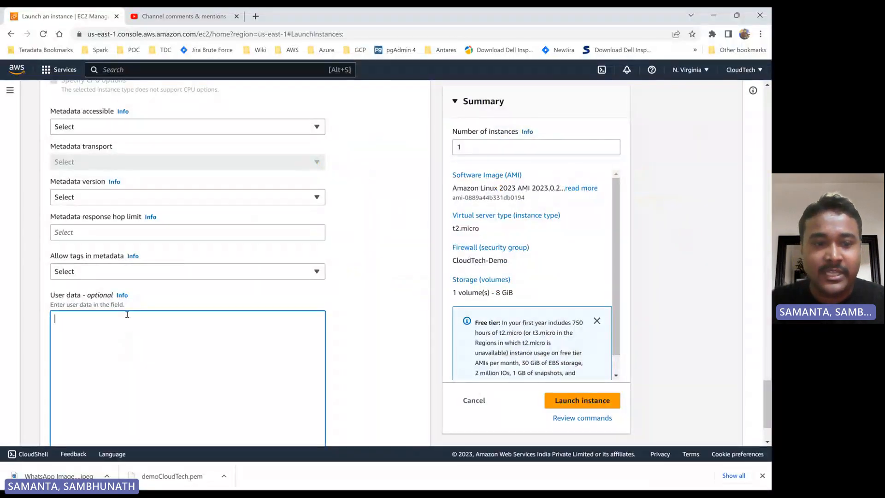
type("#!/bin/bash yum update -y yum install httpd -y echo \"<html><head><title>CloudTech</title></head><body><br><h1>Welcome to the Load Balancer demo app server-1 from CloudTech</h1></br></br> <h3>Please subscribe to our channel and hit that bell icon to never miss any video from our channel. Thanks 👋 </h3></body></html>\" > /var/www/html/index.html systemctl start httpd systemctl enable httpd")
scroll(178, 377, "down", 2)
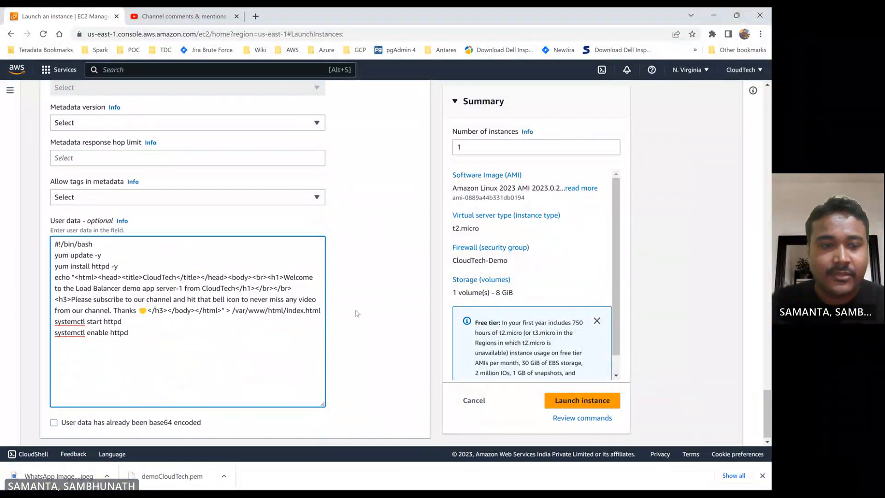
- Review the instance configuration from the machine image through the user data script, and launch the instance
scroll(357, 313, "up", 3)
scroll(356, 313, "up", 20)
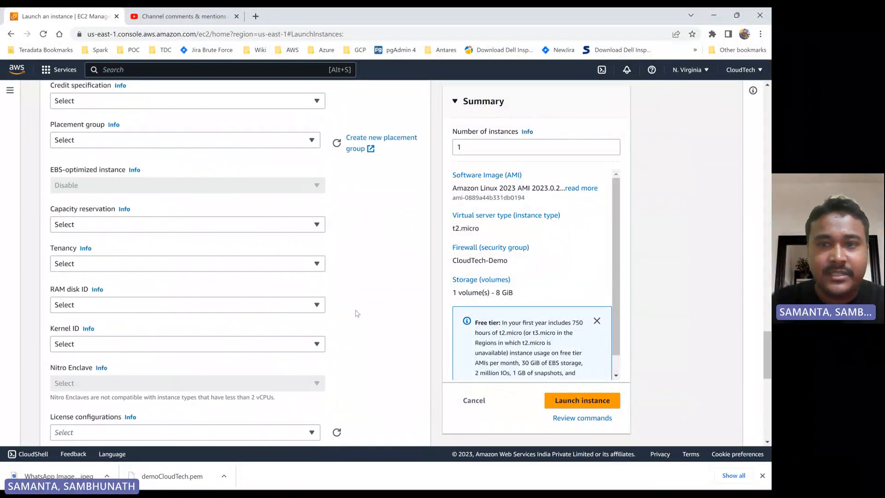
scroll(357, 313, "up", 15)
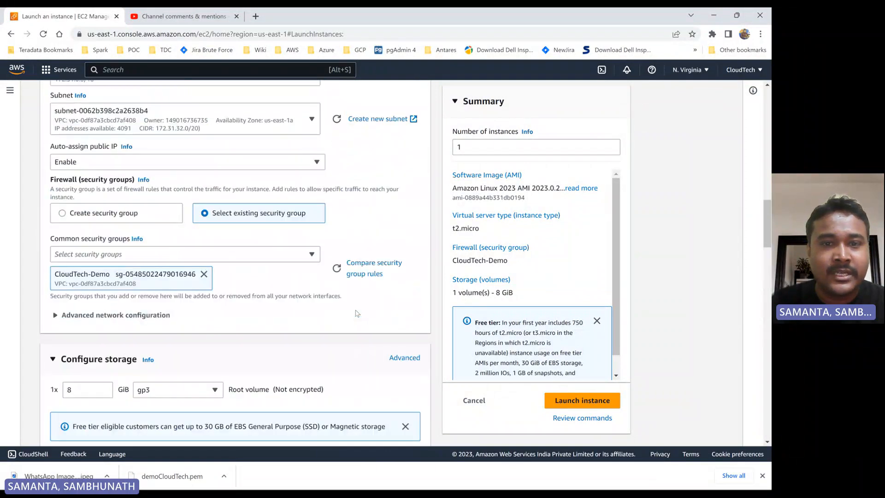
scroll(214, 259, "up", 3)
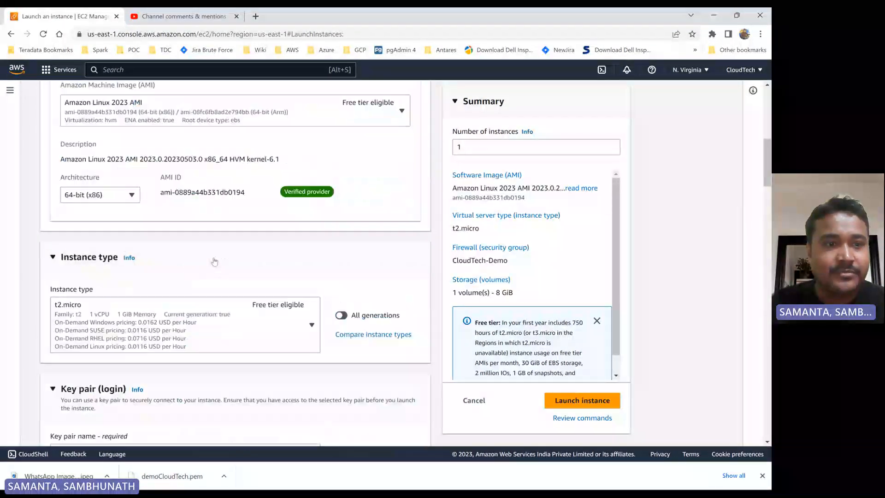
scroll(213, 259, "down", 20)
scroll(214, 261, "down", 8)
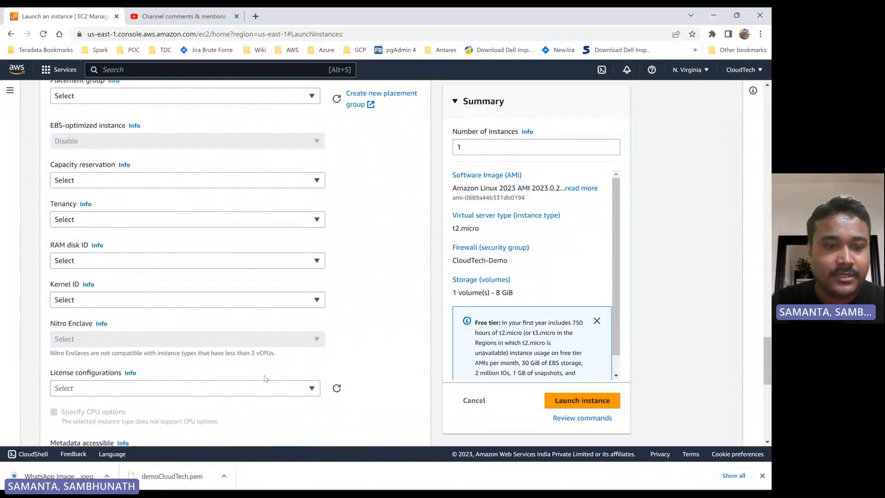
scroll(264, 376, "down", 9)
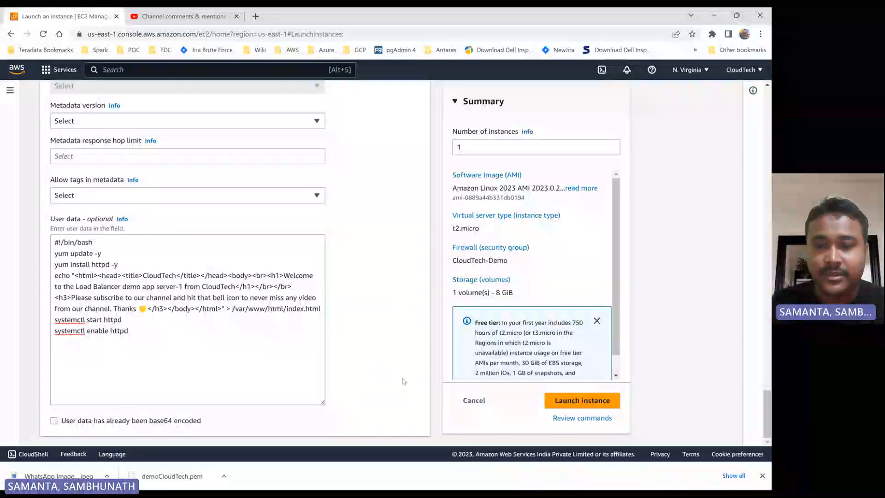
left_click(557, 404)
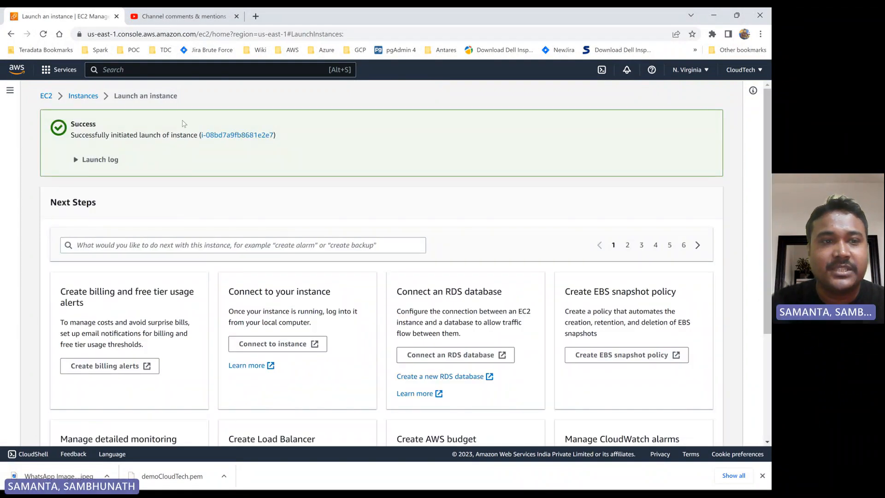
- Start launching another instance from the instances list and name it cloudTech-app-server-2
left_click(90, 95)
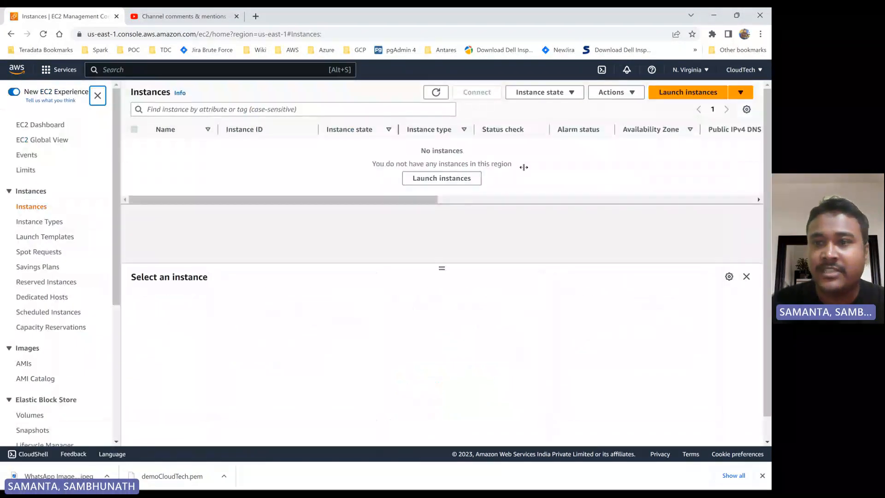
left_click(681, 93)
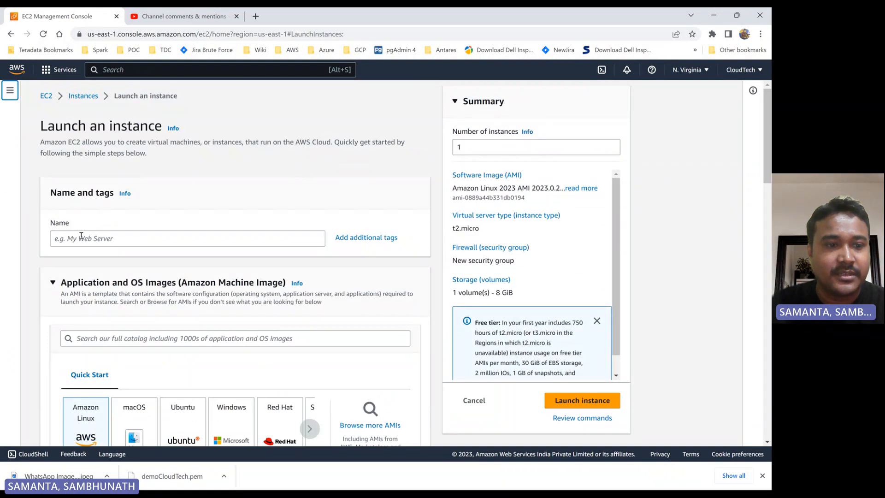
left_click(81, 236)
type("clou")
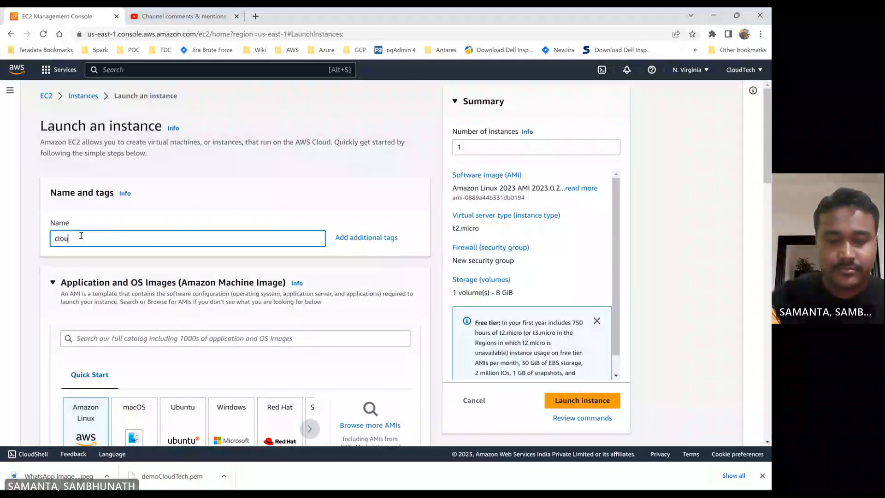
type("dTech")
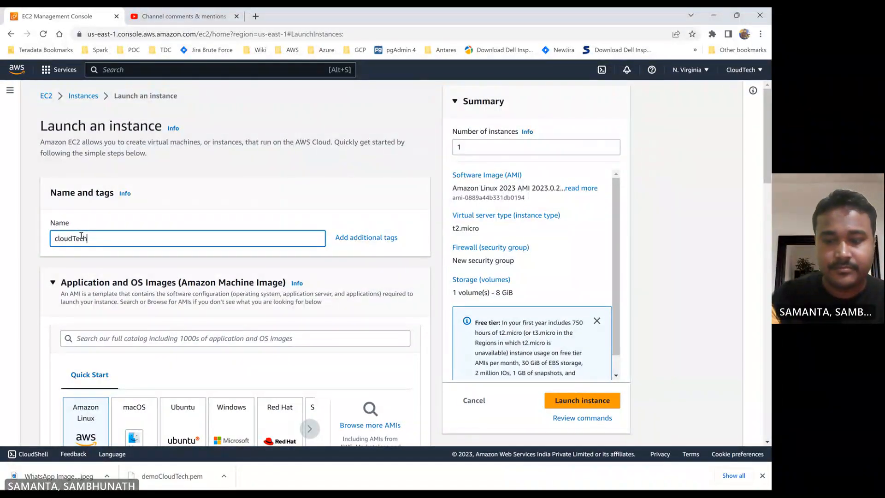
type("-app-se")
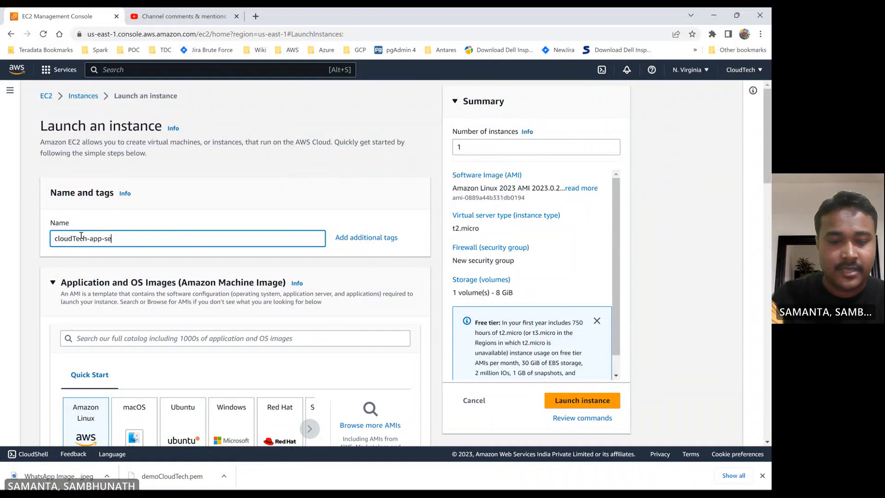
type("rver-2")
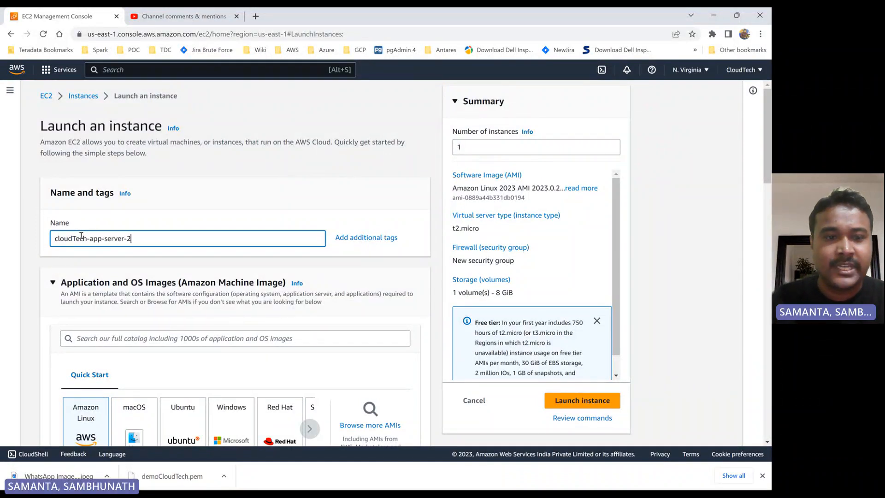
left_click(280, 193)
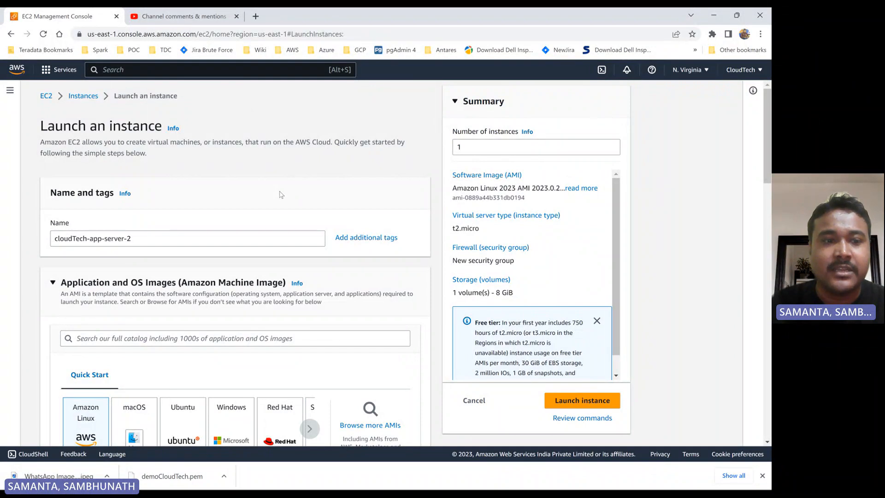
- Keep the Amazon Linux 2023 AMI and t2.micro type for the second instance, and choose the demoCloudTech key pair
scroll(281, 194, "down", 1)
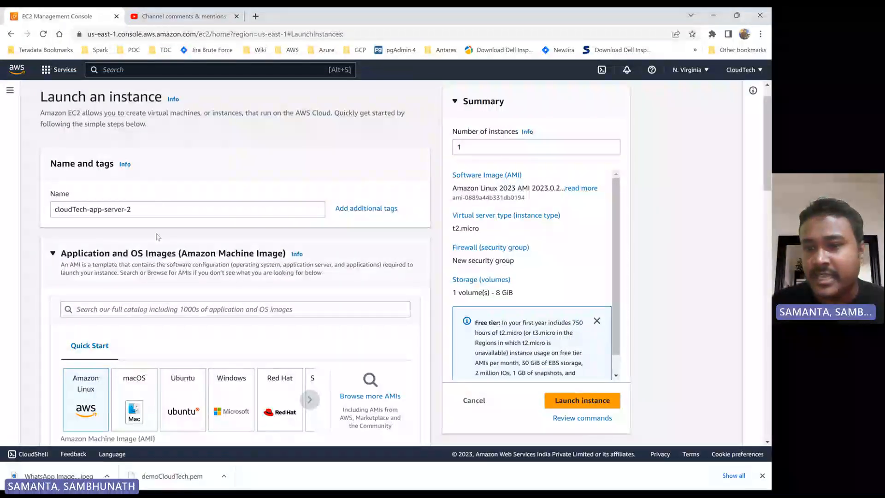
scroll(210, 276, "down", 3)
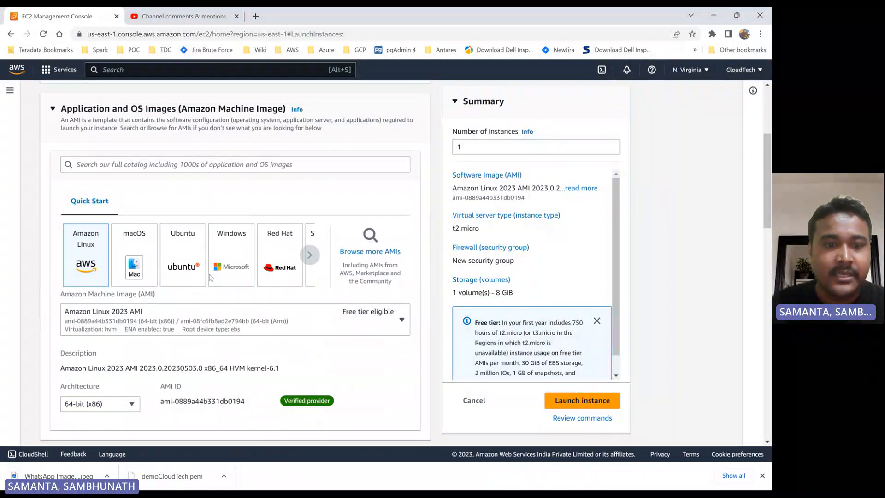
scroll(210, 276, "down", 2)
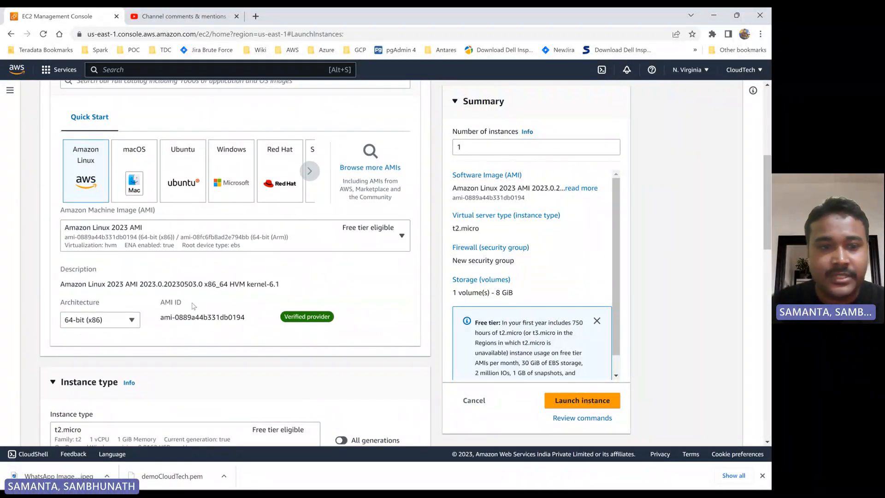
scroll(184, 323, "down", 3)
scroll(177, 340, "down", 3)
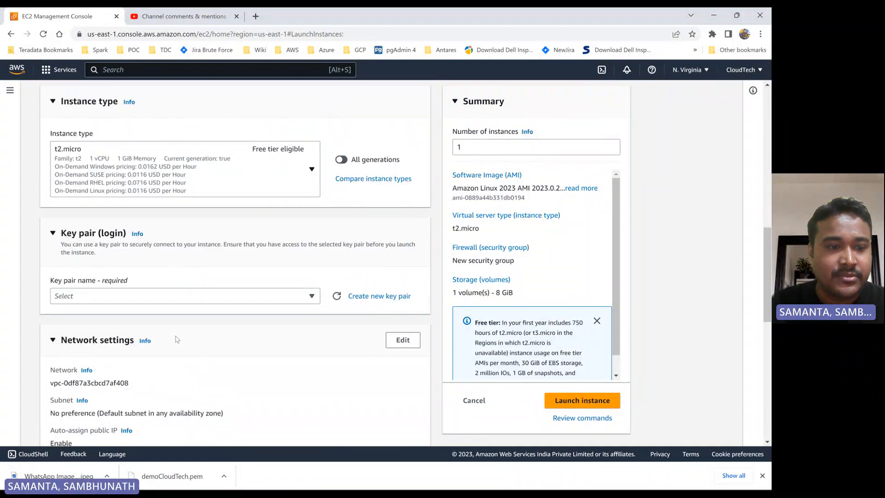
left_click(148, 289)
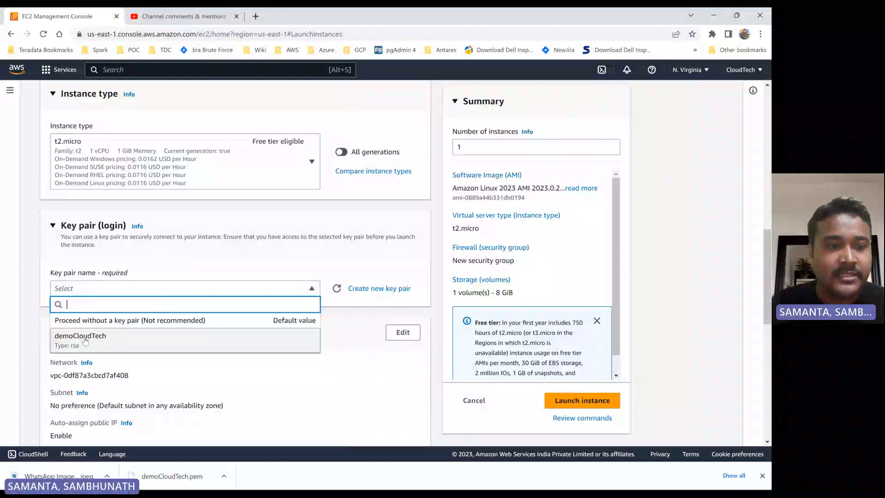
left_click(85, 339)
- Make the second instance's network settings editable and choose the default VPC's subnet in availability zone us-east-1b
scroll(429, 207, "down", 3)
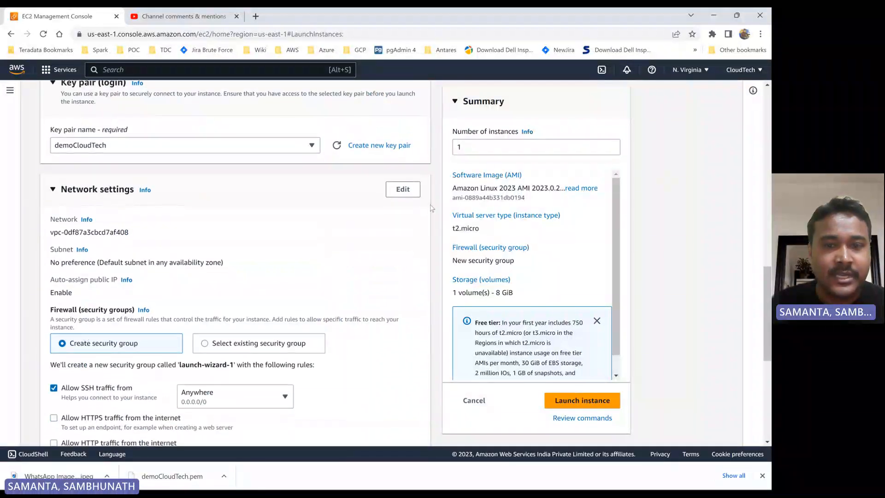
left_click(402, 189)
left_click(131, 276)
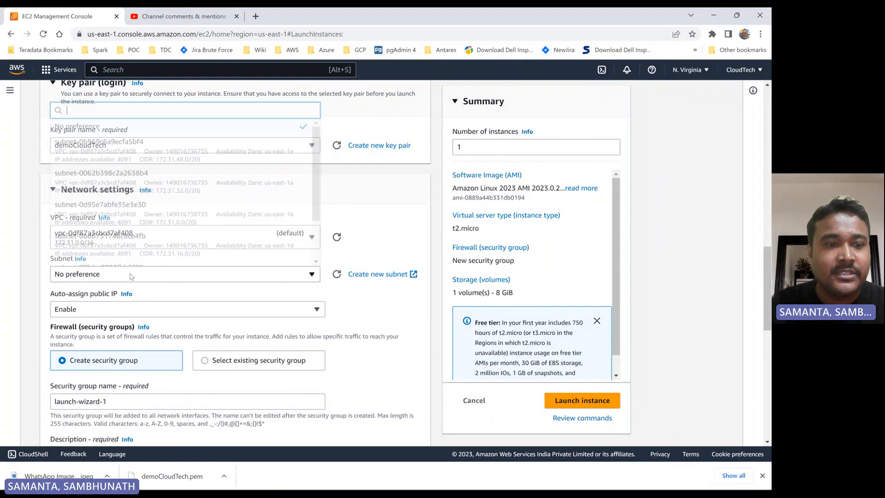
left_click(279, 216)
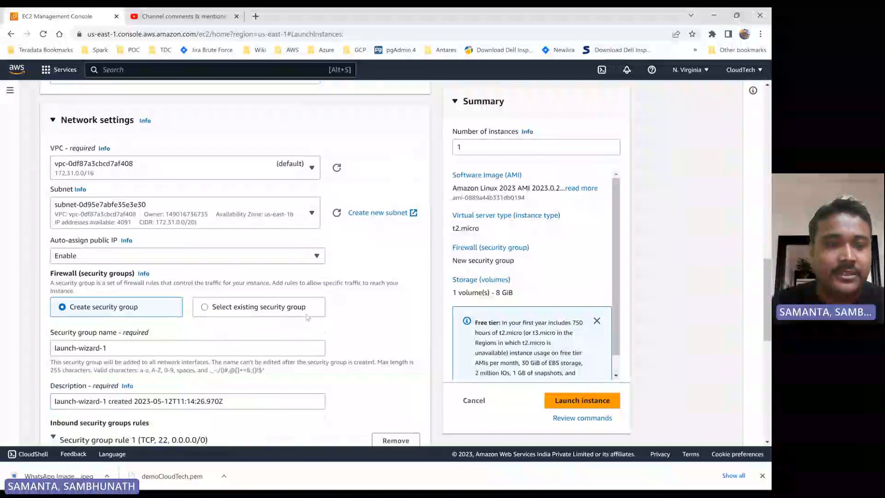
- Assign the existing CloudTech-Demo security group to the second instance instead of creating a new one
scroll(192, 346, "down", 2)
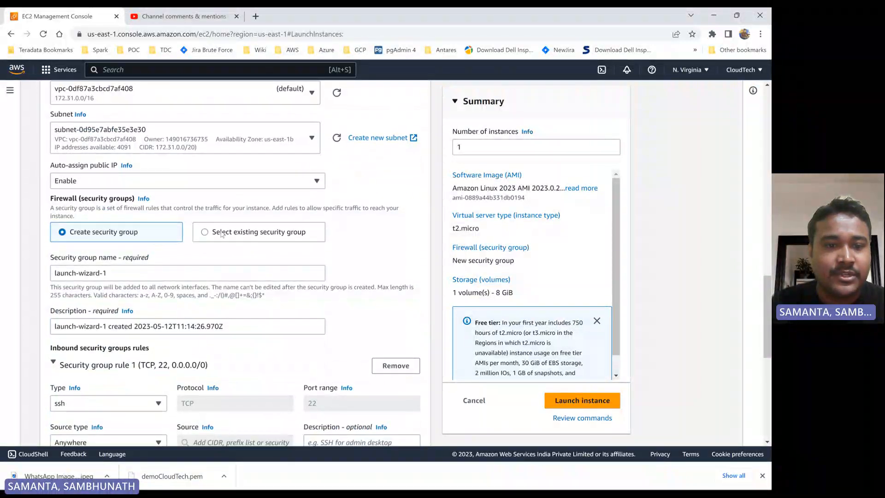
left_click(222, 233)
left_click(170, 274)
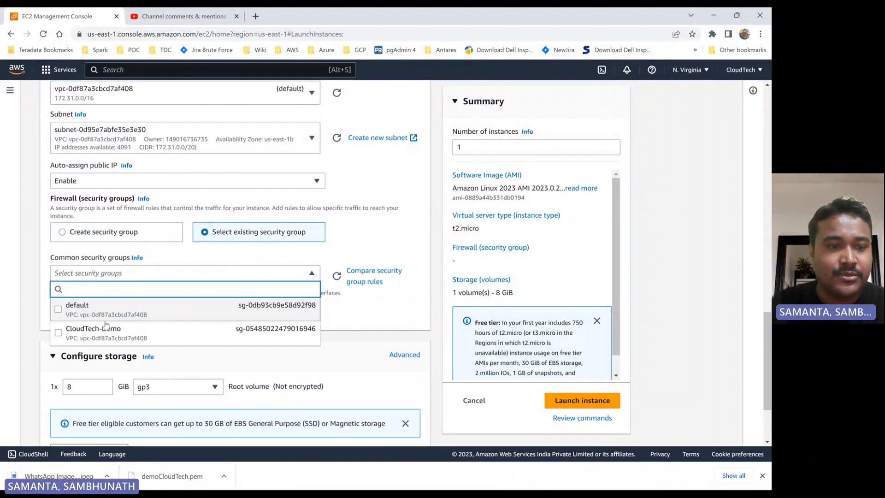
left_click(106, 337)
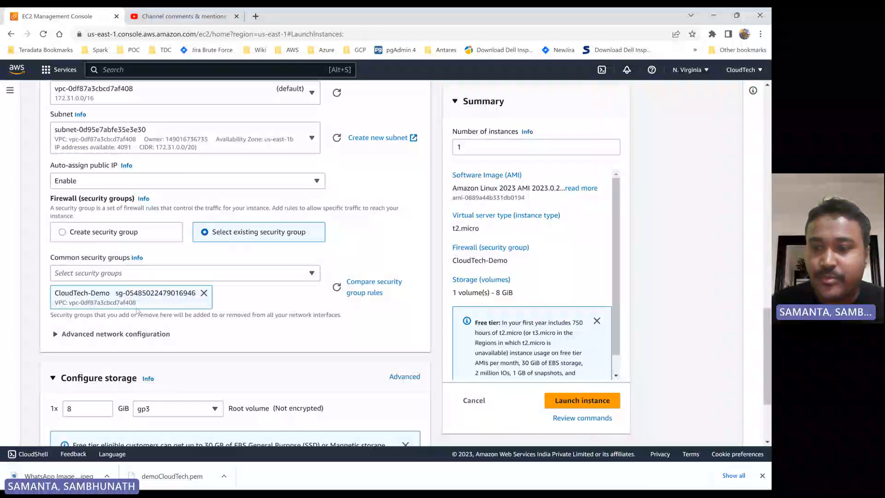
- In the advanced details, fill the user data with the index.html bash script that installs httpd, writes the server-1 welcome page, and starts and enables httpd
scroll(188, 327, "down", 3)
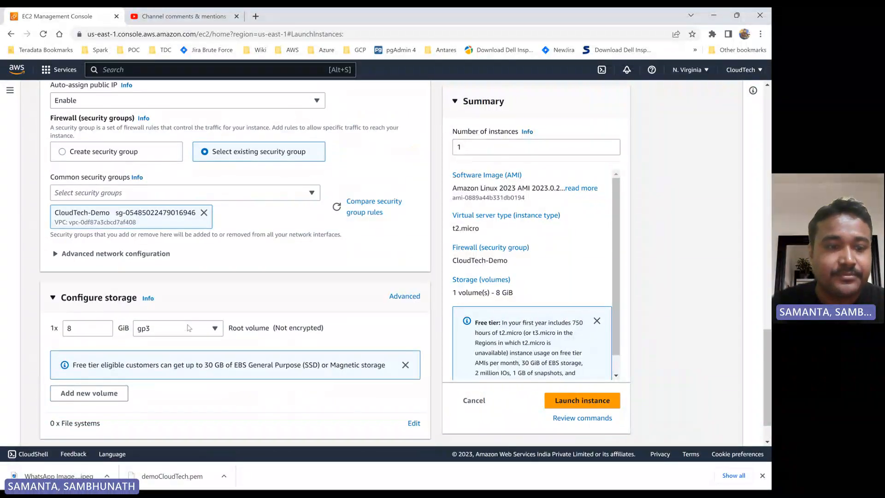
left_click(53, 420)
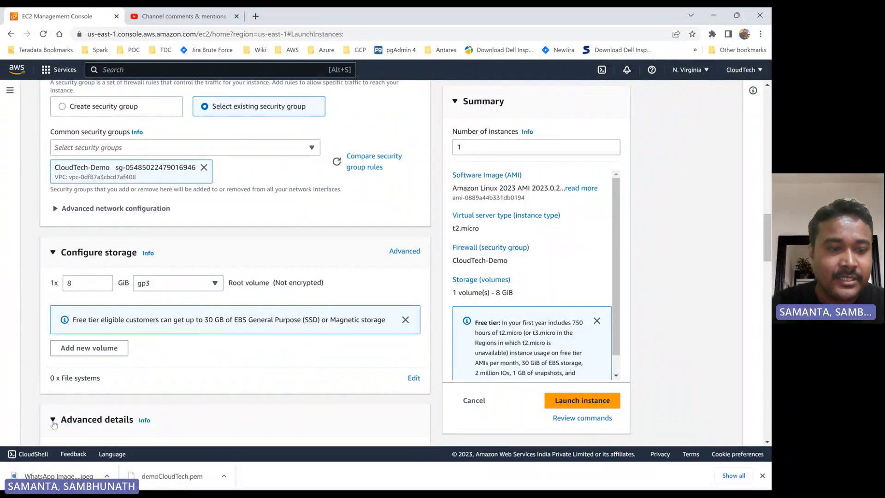
scroll(53, 424, "down", 2)
scroll(53, 425, "down", 14)
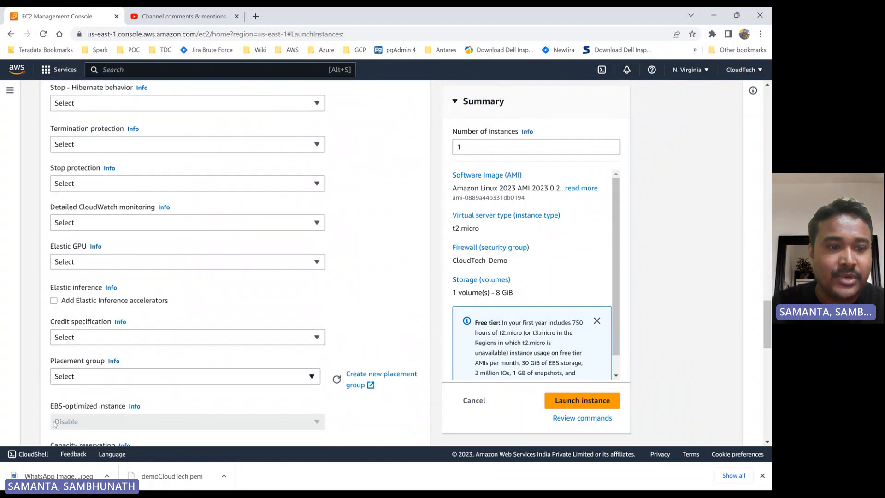
scroll(54, 425, "down", 12)
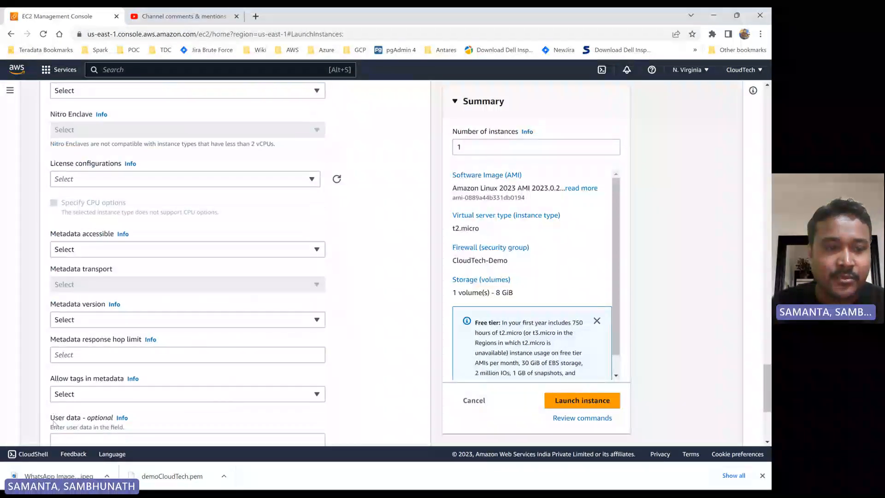
scroll(110, 354, "down", 2)
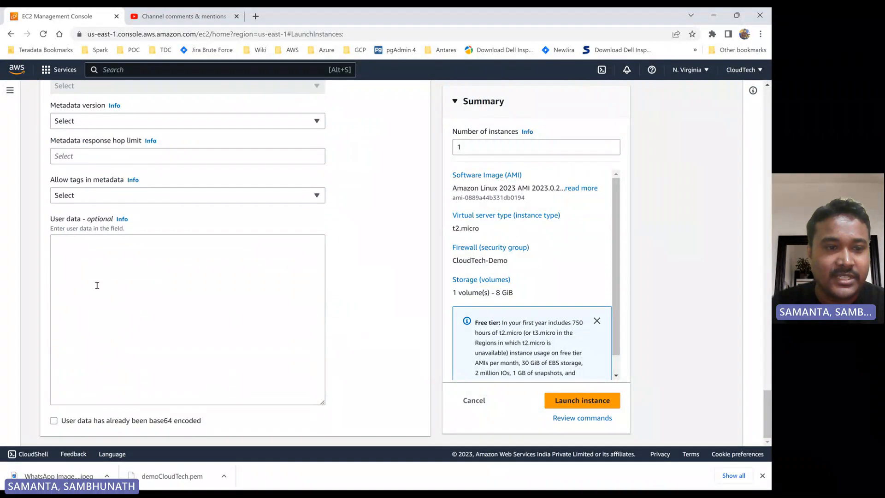
left_click(97, 285)
key("alt+Tab")
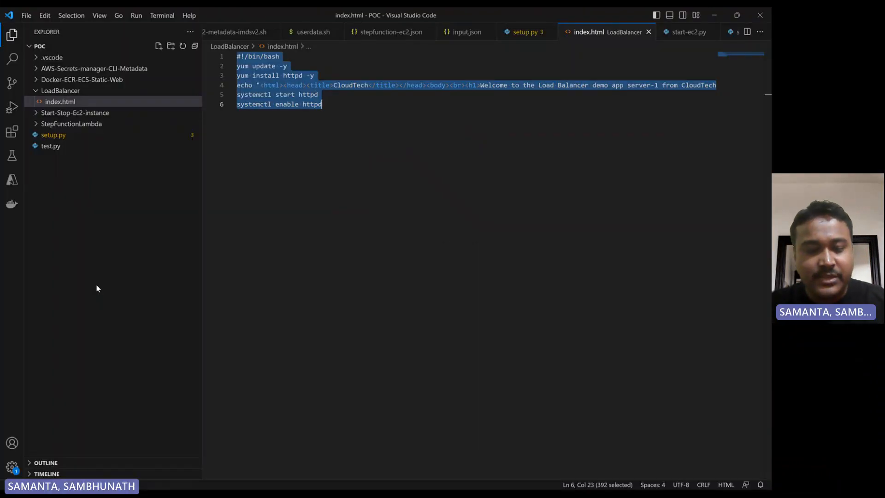
key("alt+Tab")
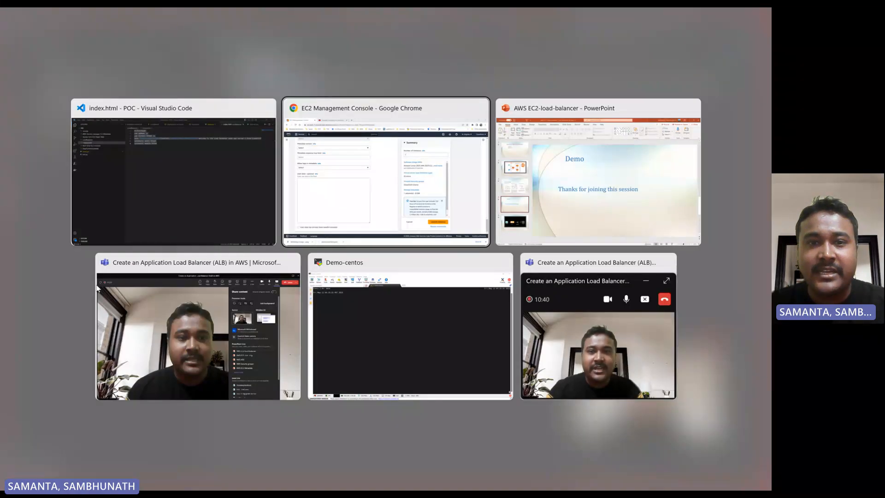
key("alt+Tab")
key("alt+Tab")
key("alt+Tab")
key("alt+Tab")
key("alt+Tab")
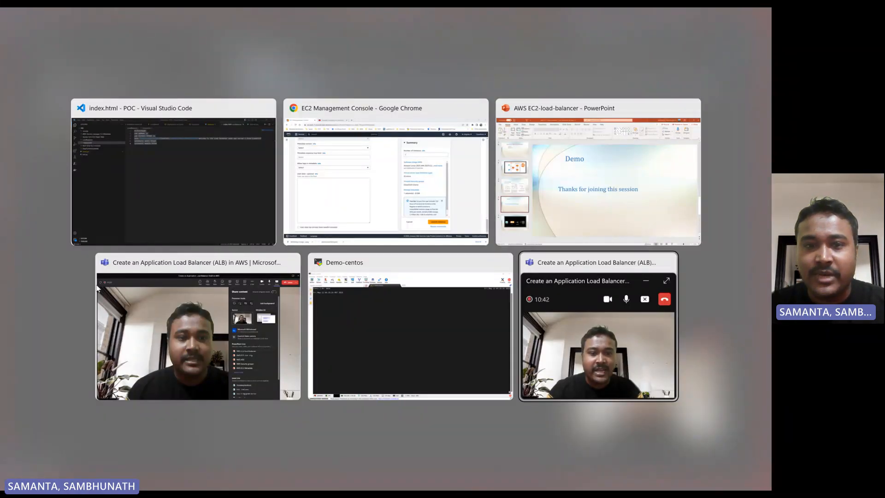
key("alt+Tab")
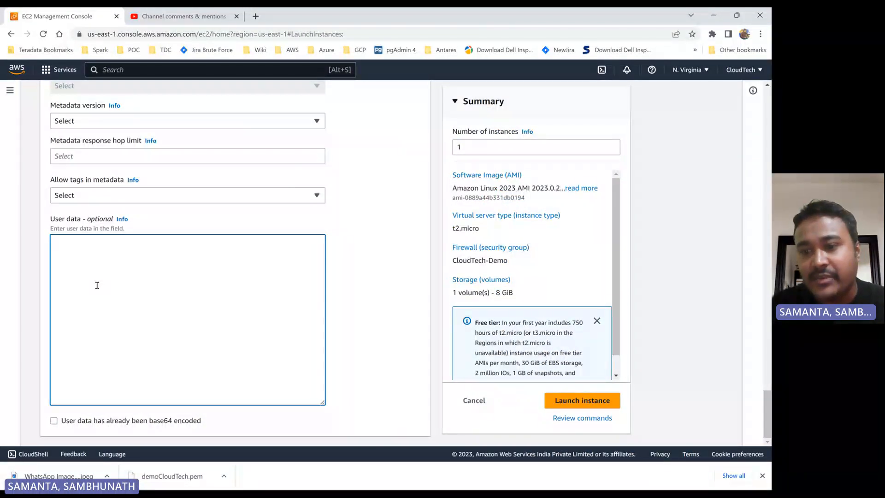
type("#!/bin/bash yum update -y yum install httpd -y echo \"<html><head><title>CloudTech</title></head><body><br><h1>Welcome to the Load Balancer demo app server-1 from CloudTech</h1></br></br> <h3>Please subscribe to our channel and hit that bell icon to never miss any video from our channel. Thanks 💛</h3></body></html>\" > /var/www/html/index.html systemctl start httpd systemctl enable httpd")
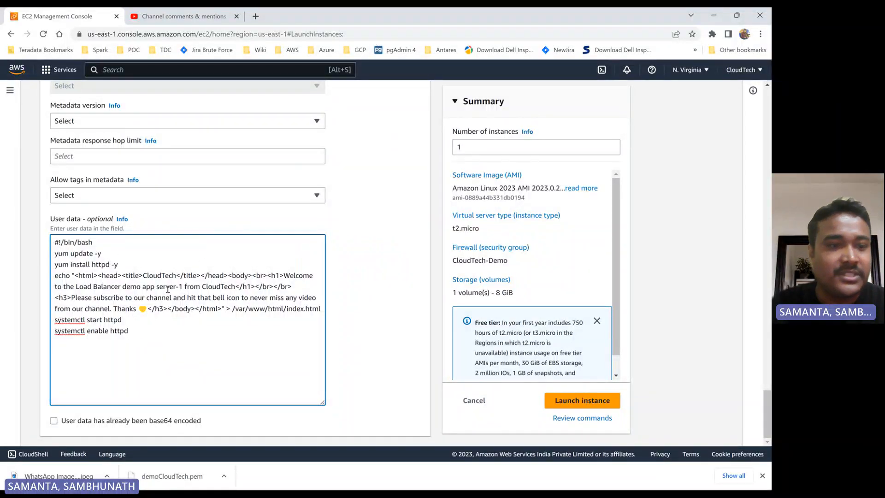
- Examine the user data script's update, httpd install, index.html output, service start and service enable commands
double_click(82, 254)
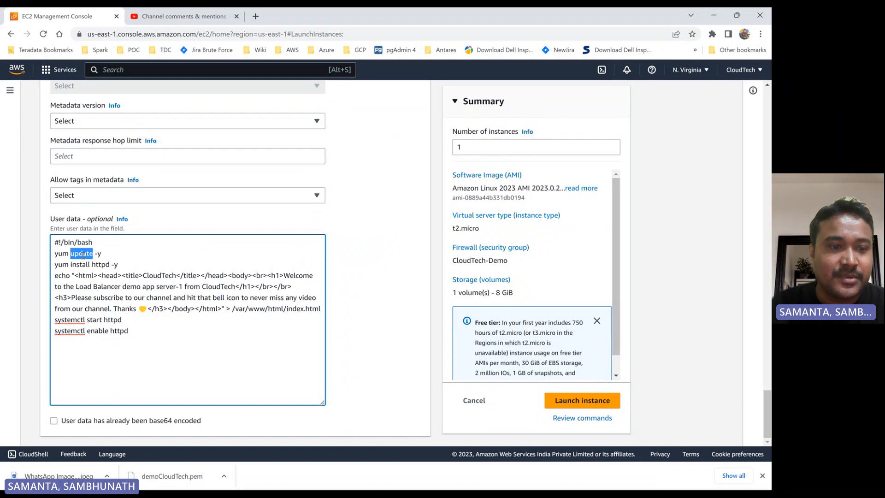
double_click(100, 265)
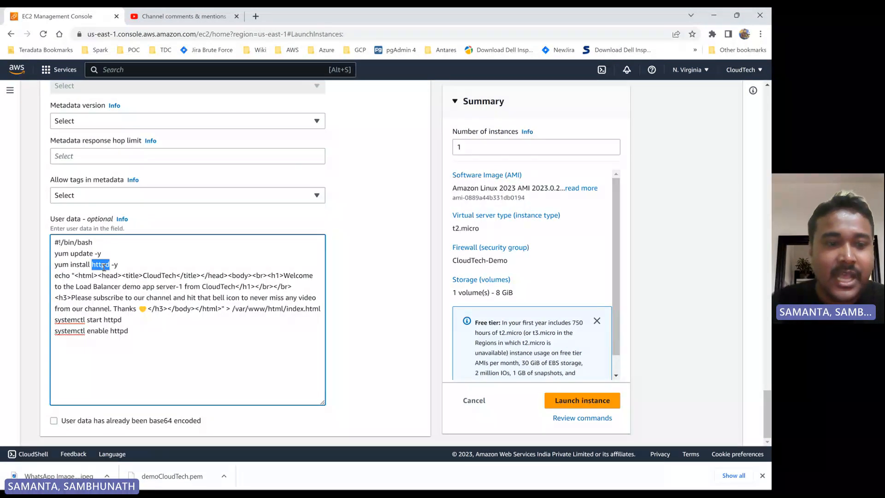
left_click(75, 275)
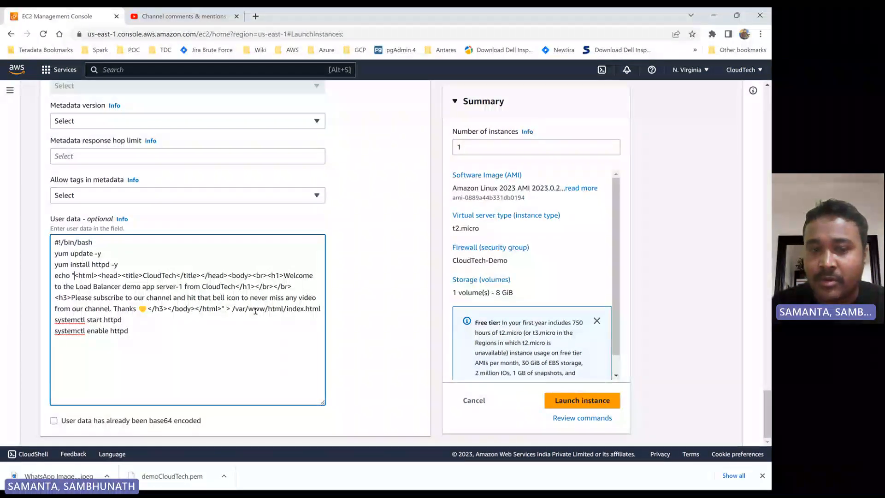
double_click(292, 309)
left_click(320, 309)
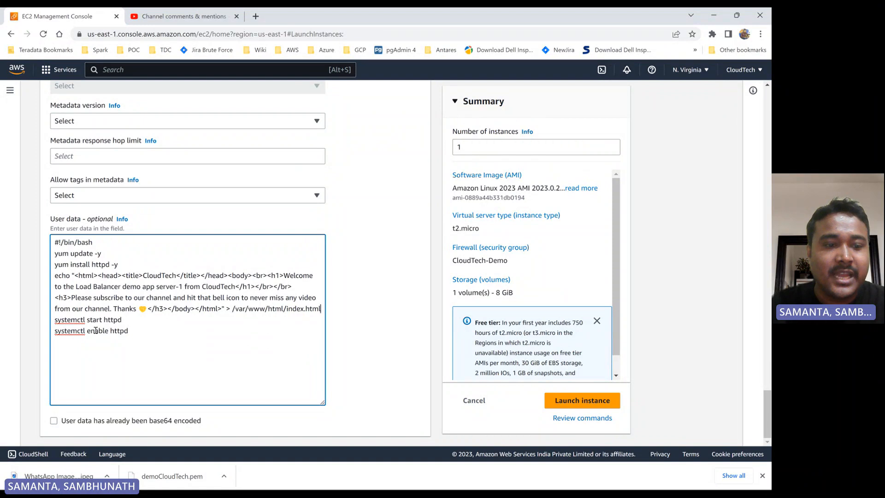
double_click(114, 320)
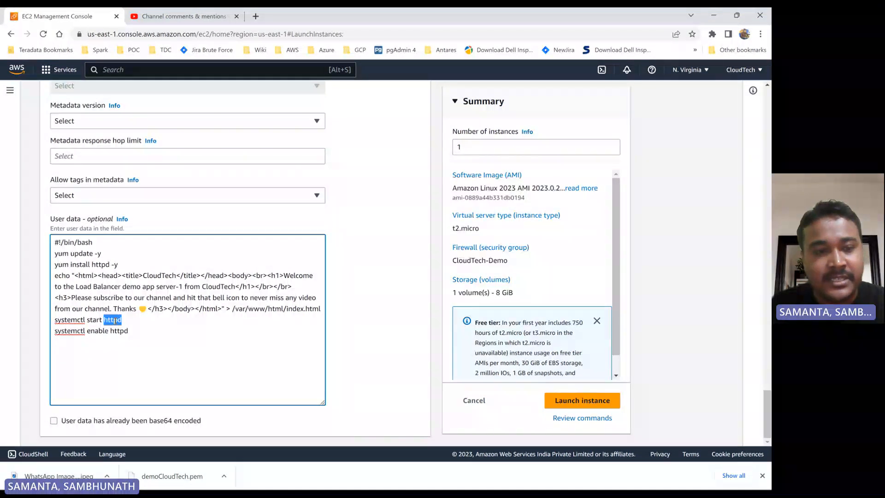
left_click(118, 332)
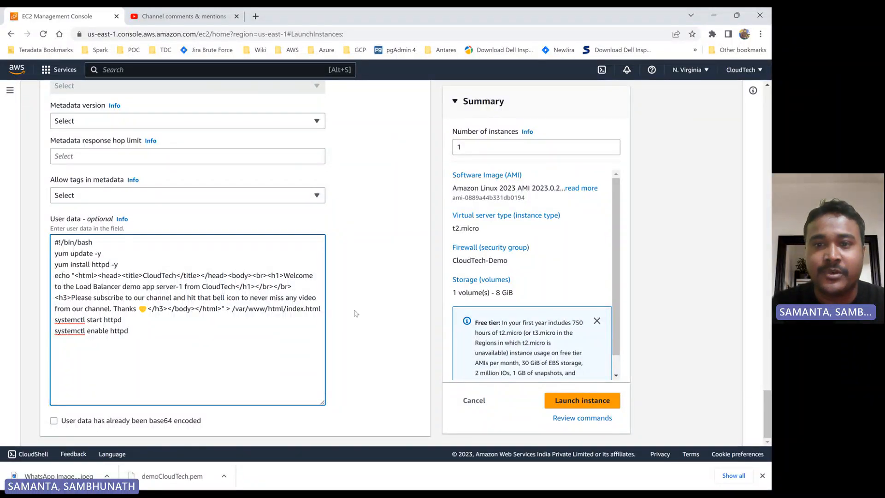
- Review the second instance's name, machine image, type, key pair, network, storage and advanced settings
scroll(356, 313, "up", 7)
scroll(355, 314, "down", 7)
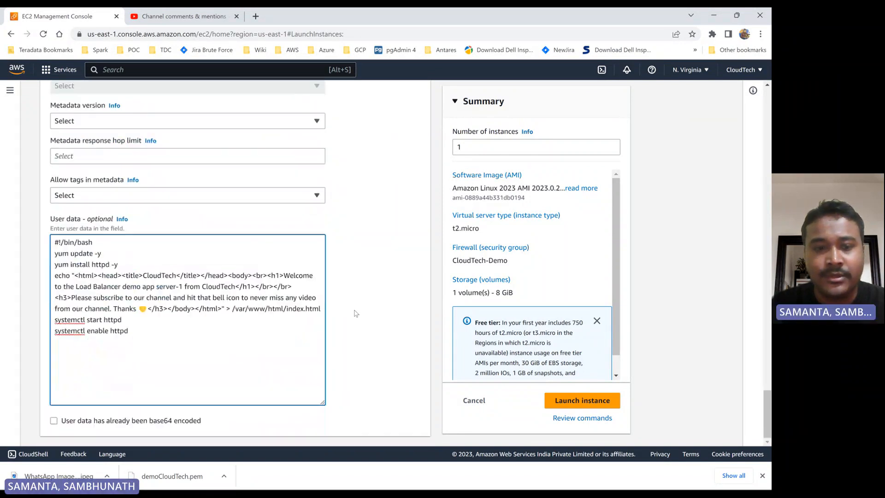
scroll(352, 308, "up", 15)
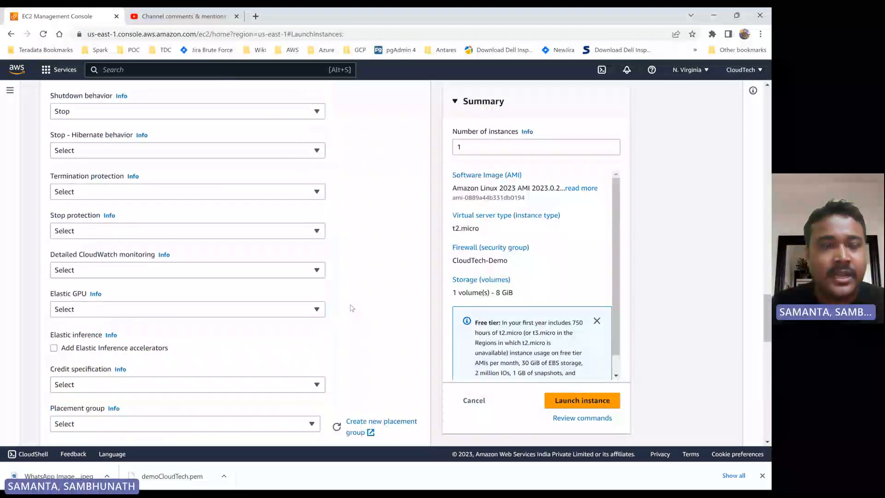
scroll(352, 308, "up", 20)
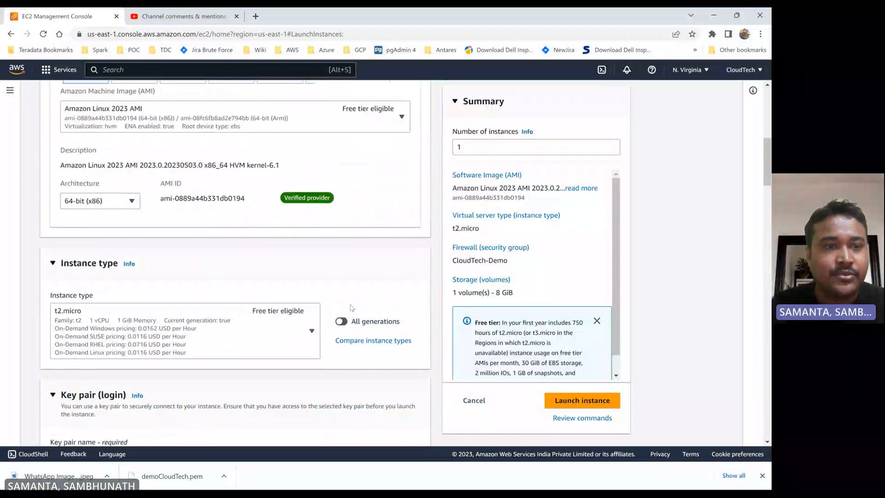
scroll(352, 308, "up", 5)
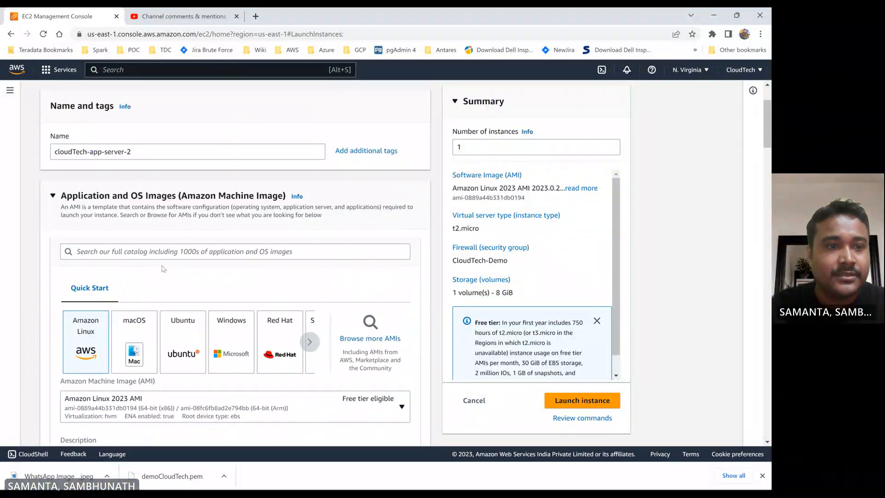
scroll(162, 265, "down", 12)
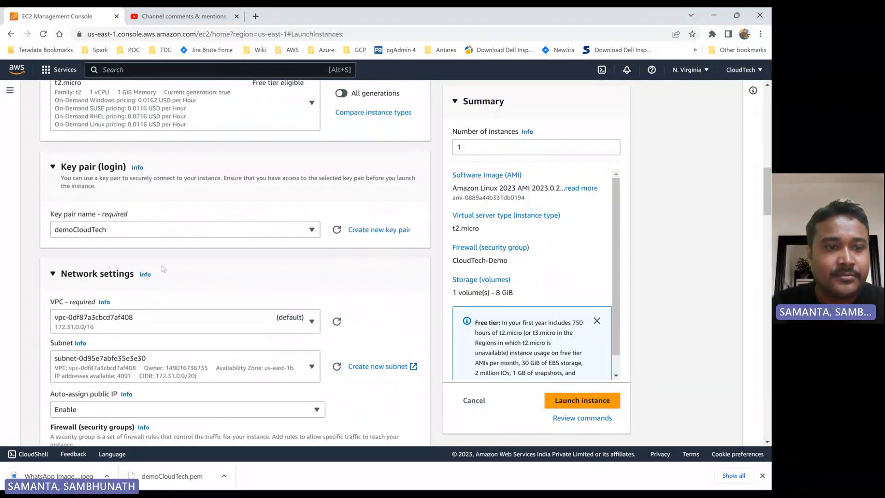
scroll(152, 274, "down", 1)
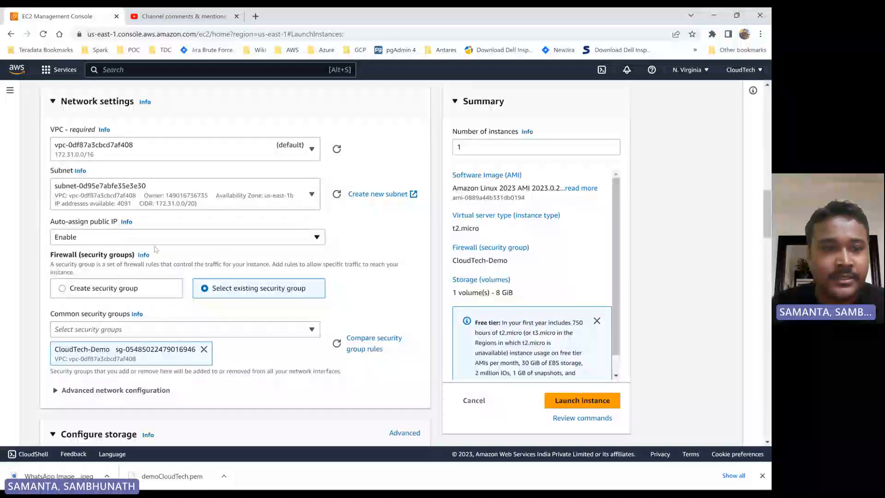
scroll(134, 279, "down", 2)
scroll(200, 310, "down", 8)
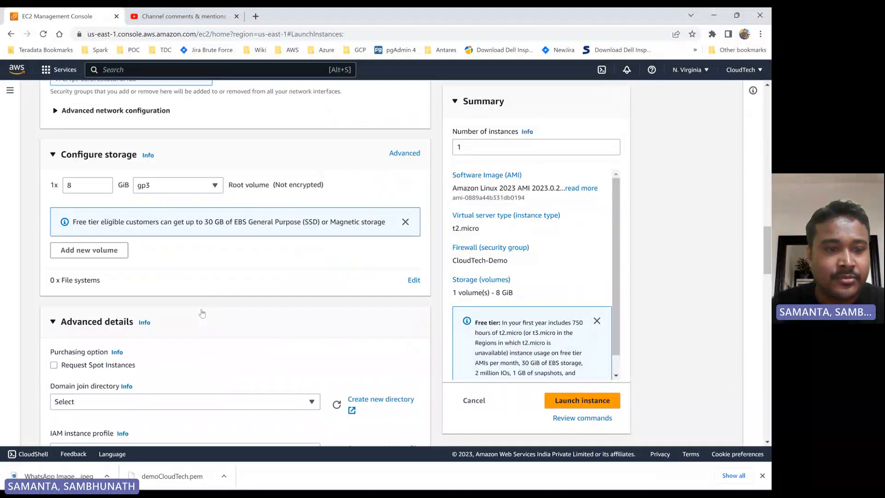
scroll(203, 313, "up", 5)
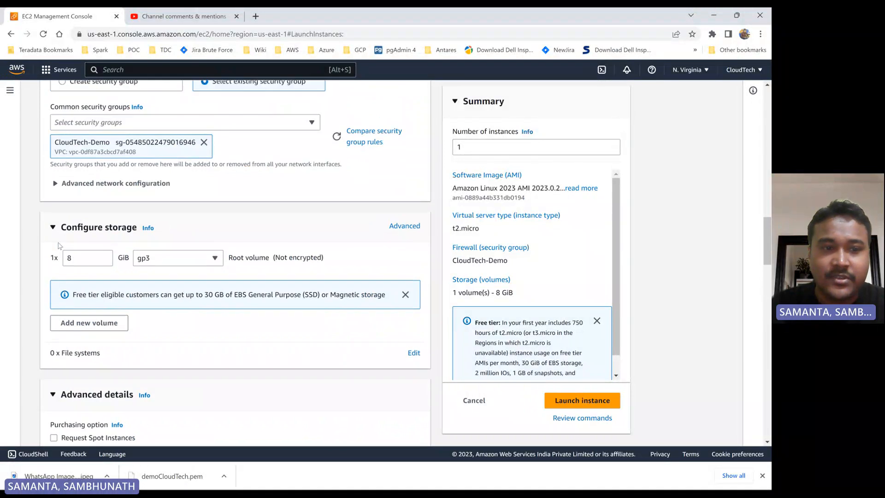
scroll(185, 338, "down", 13)
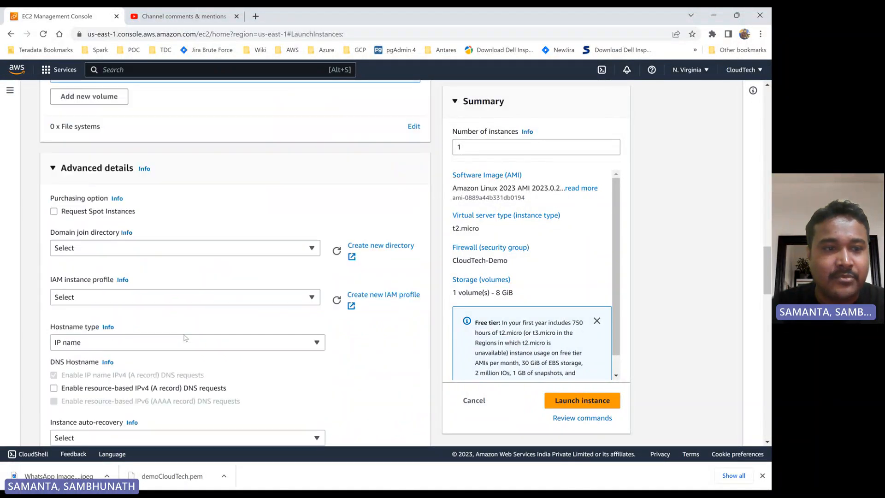
scroll(185, 338, "down", 10)
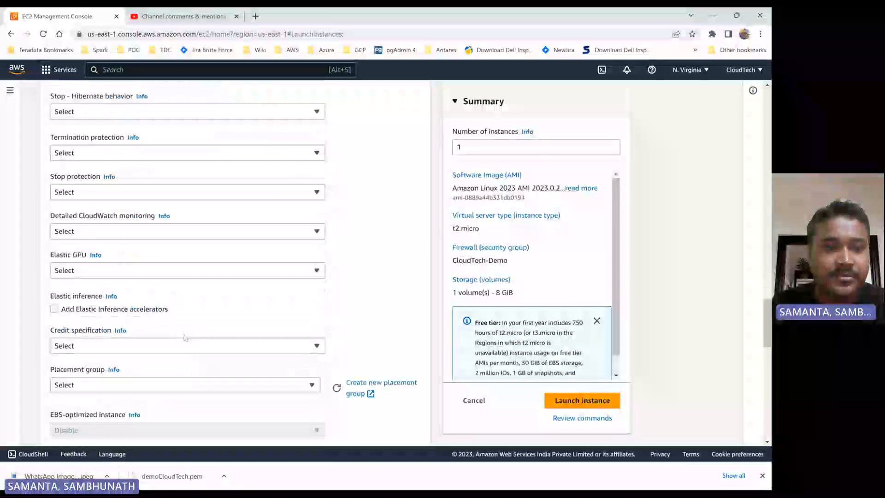
- Change the welcome message in the user data to app server-2 and launch the instance
scroll(185, 338, "down", 6)
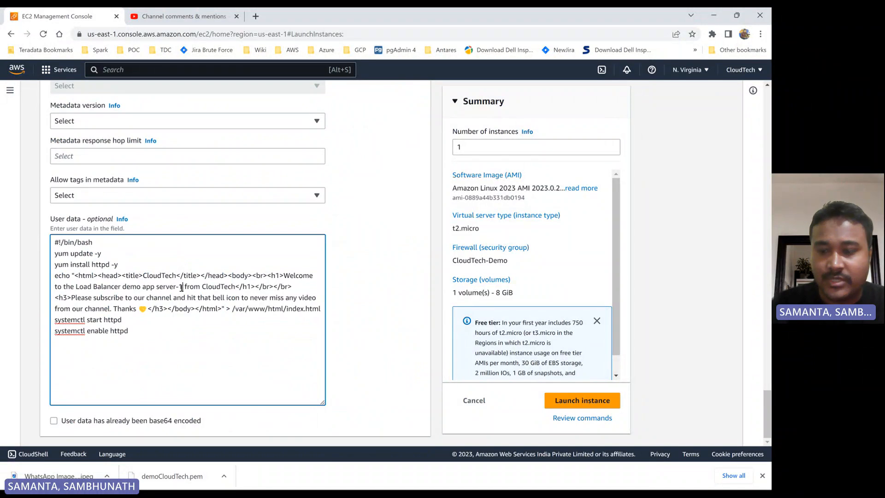
key("BackSpace")
type("2")
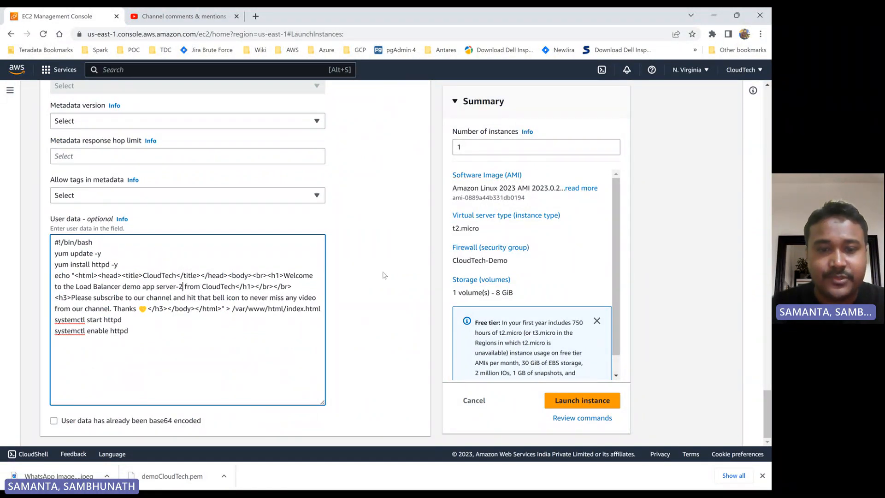
left_click(377, 279)
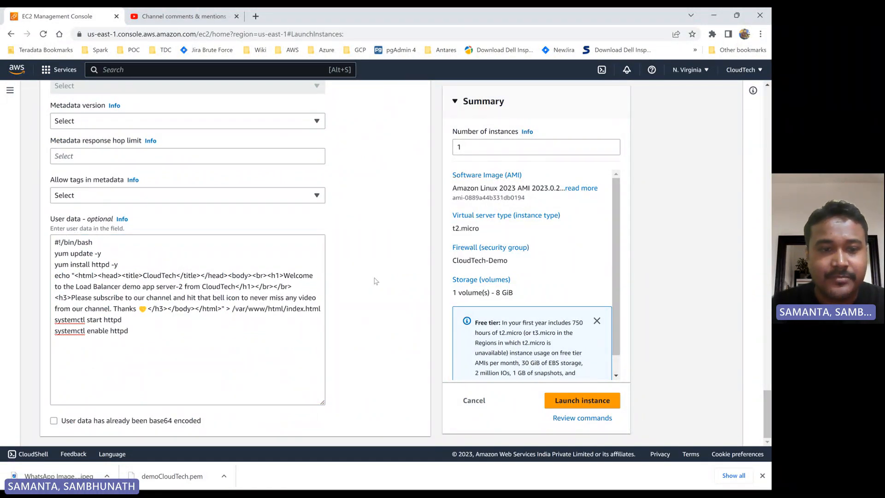
left_click(552, 402)
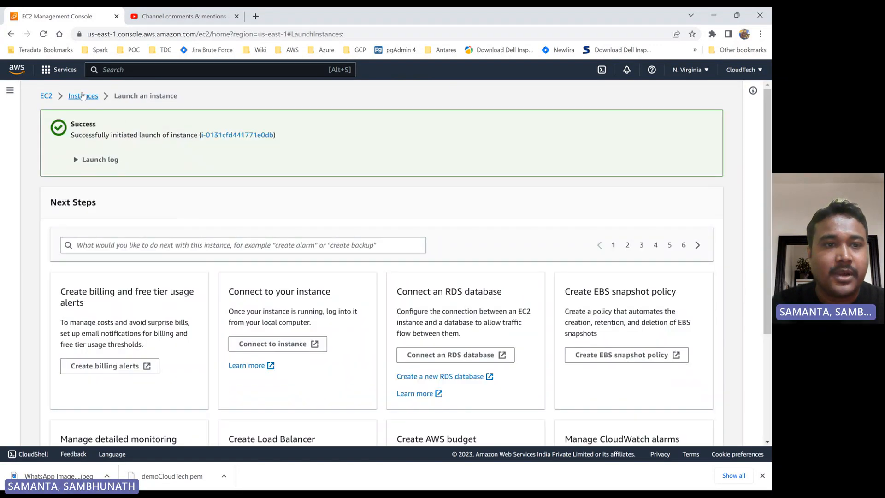
- Return to the instances list and show the details of cloudTech-app-server-1
left_click(83, 96)
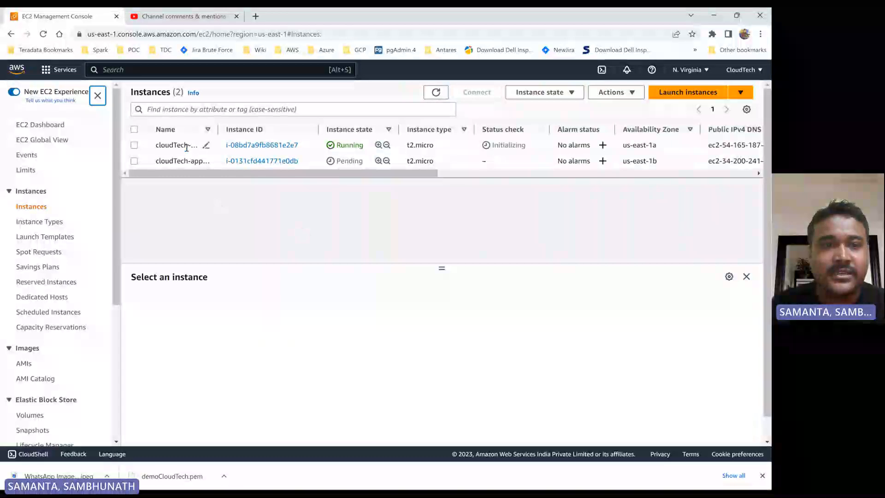
left_click(134, 145)
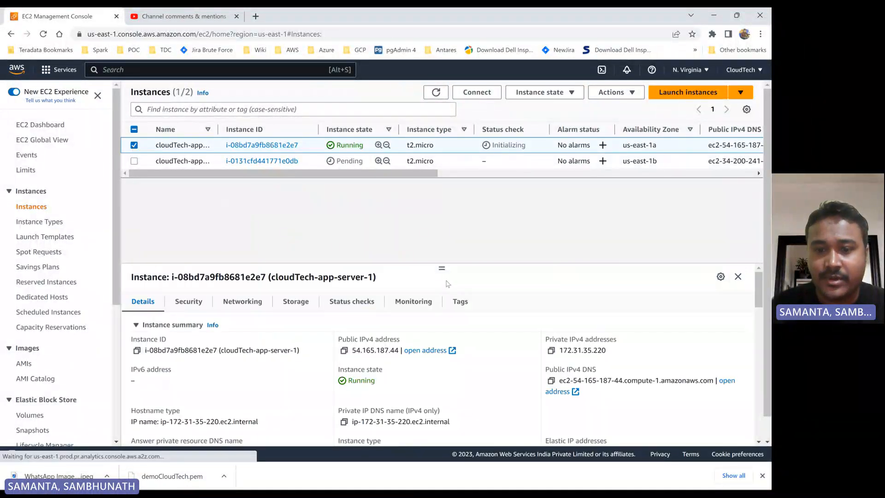
- Copy the public IPv4 DNS of cloudTech-app-server-1 and open that address in a new browser tab
left_click(551, 381)
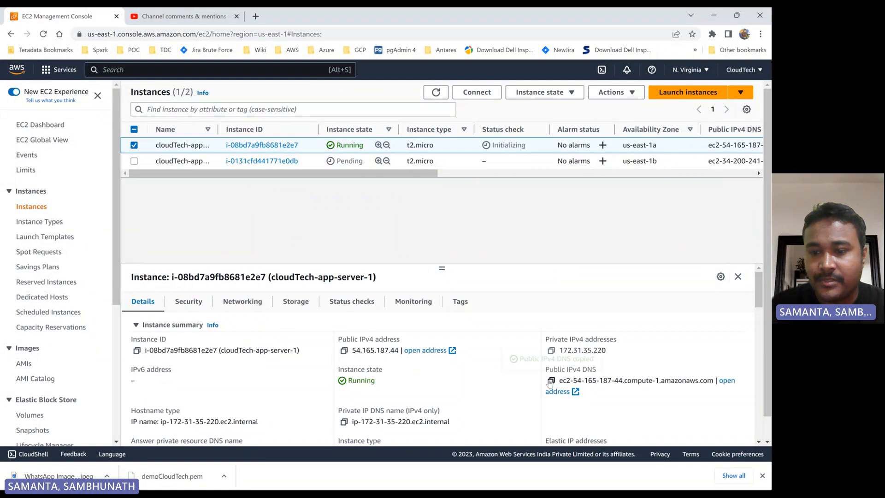
left_click(255, 16)
key("ctrl+v")
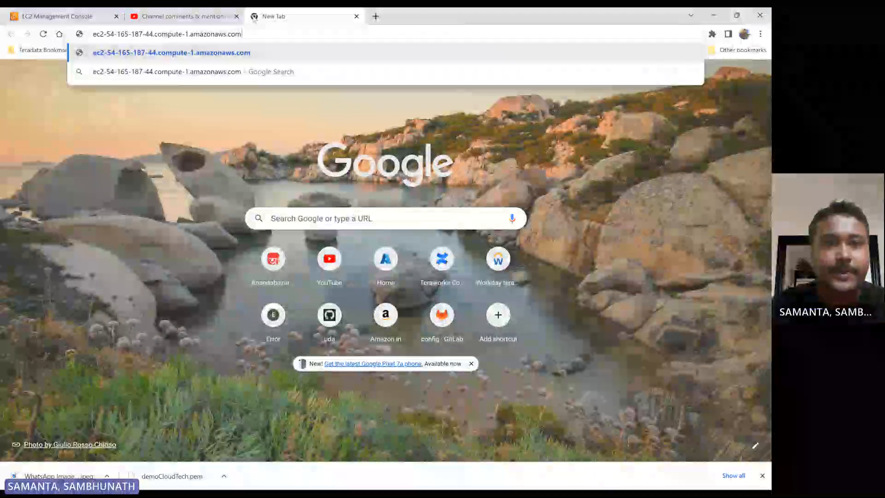
left_click(243, 210)
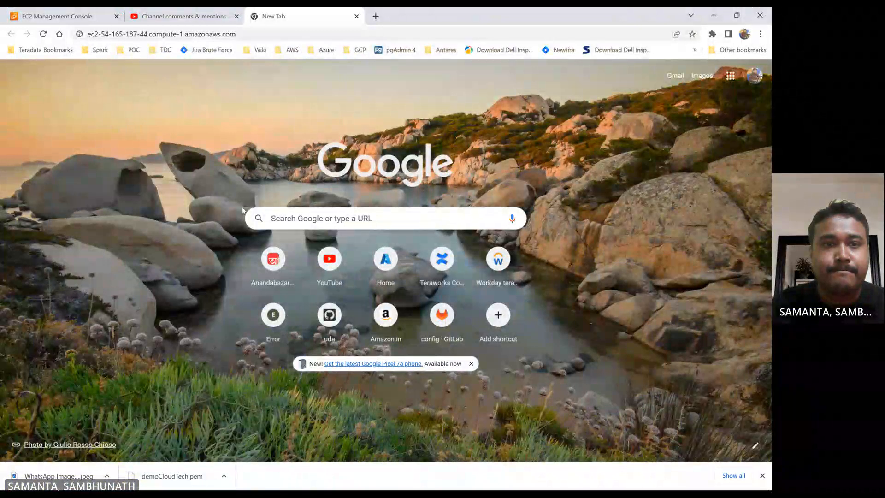
key("Return")
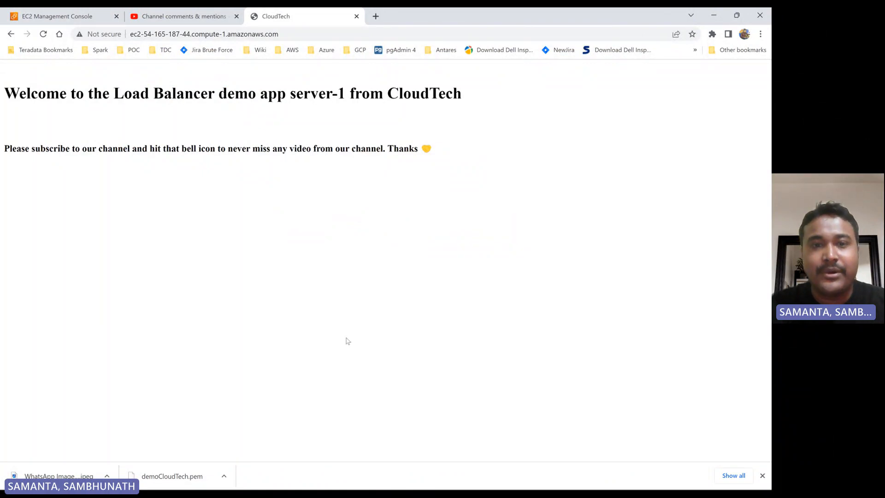
- Switch to Visual Studio Code, examine the title, welcome heading and subscribe message in index.html's echo line, and return to the browser
key("alt+Tab")
left_click(352, 163)
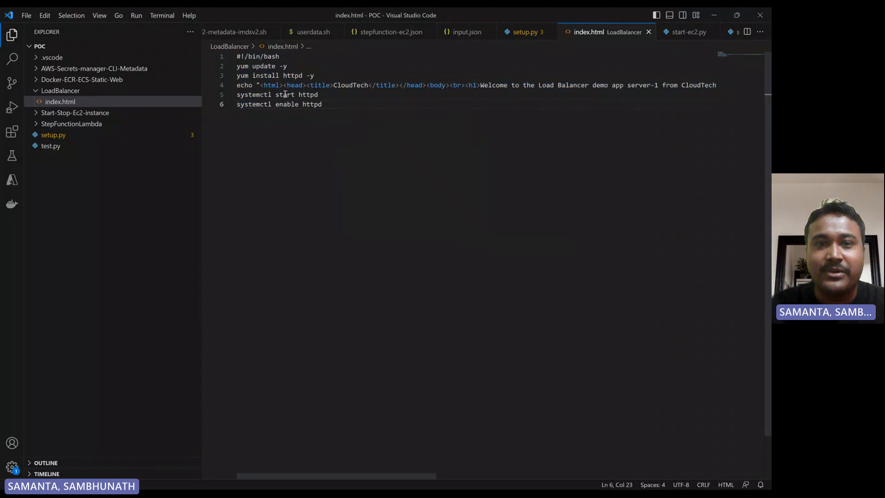
double_click(343, 86)
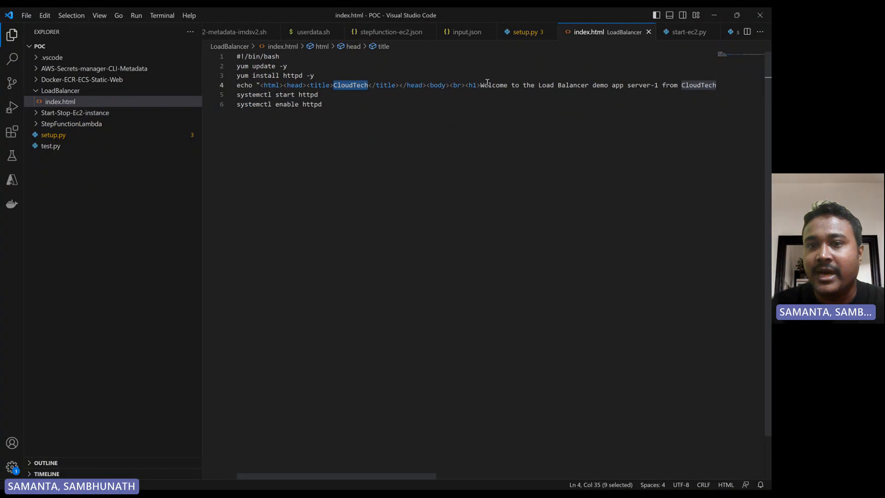
double_click(502, 86)
scroll(586, 106, "right", 3)
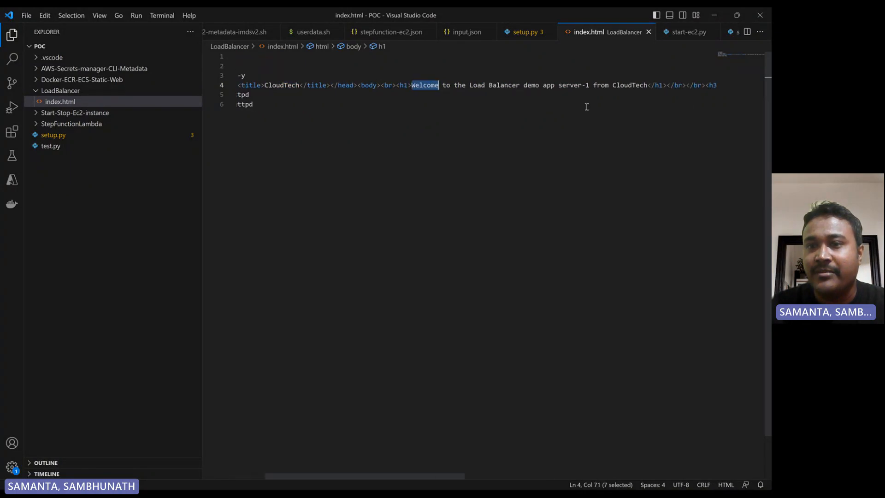
scroll(585, 100, "right", 4)
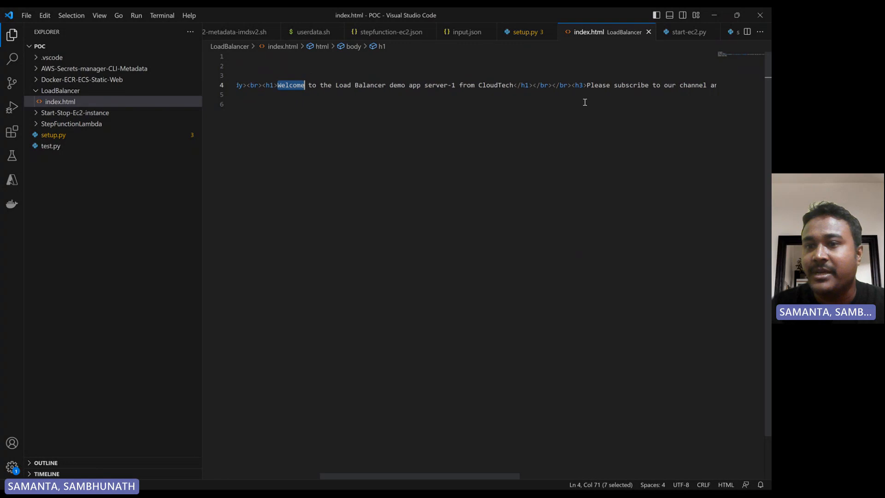
scroll(574, 88, "right", 4)
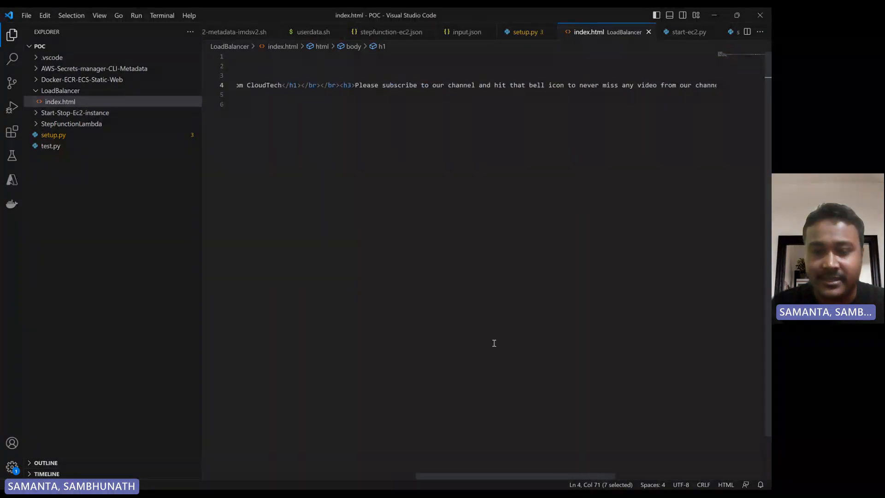
key("alt+Tab")
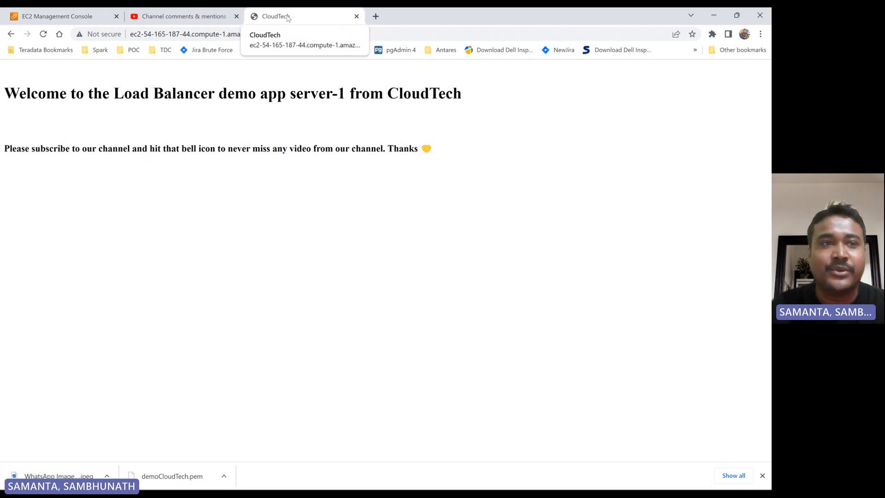
- Open the public IPv4 DNS address of cloudTech-app-server-2 in a new browser tab and compare its page with server-1's
left_click(58, 17)
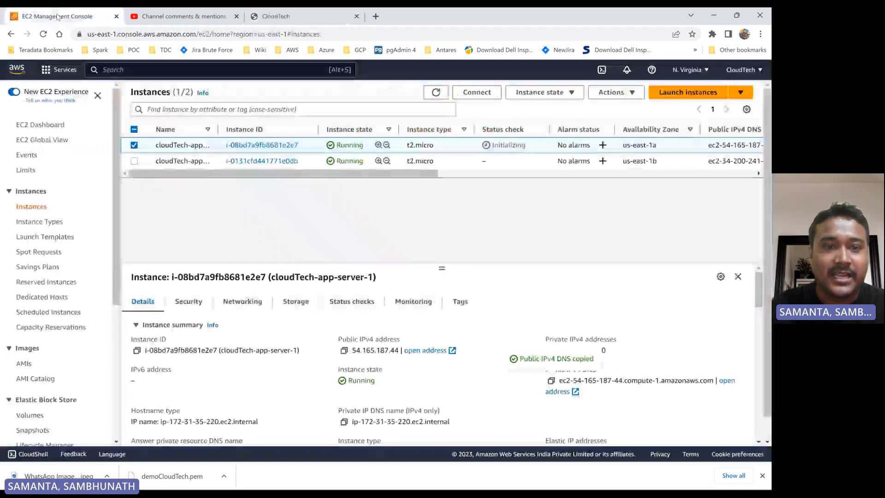
left_click(134, 145)
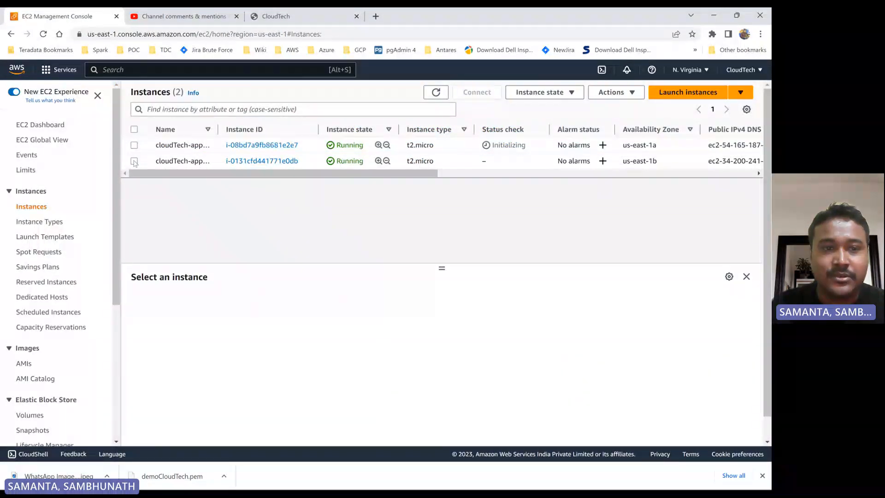
left_click(134, 161)
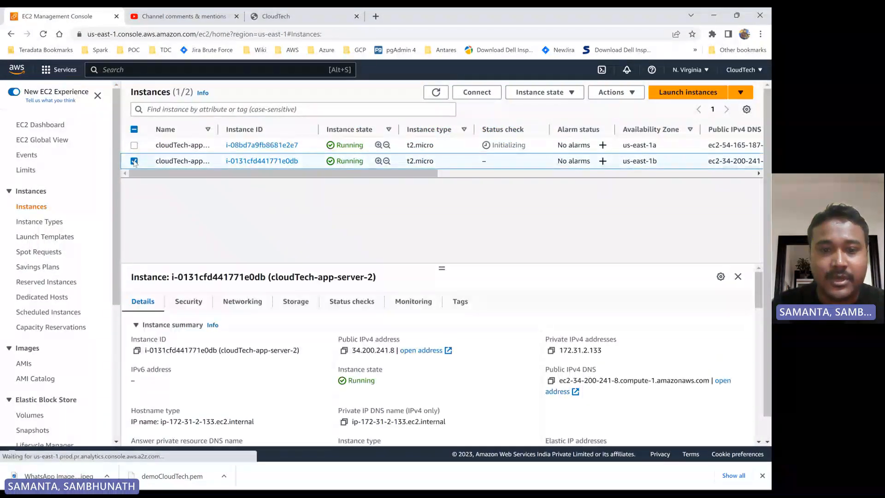
left_click(551, 381)
left_click(376, 16)
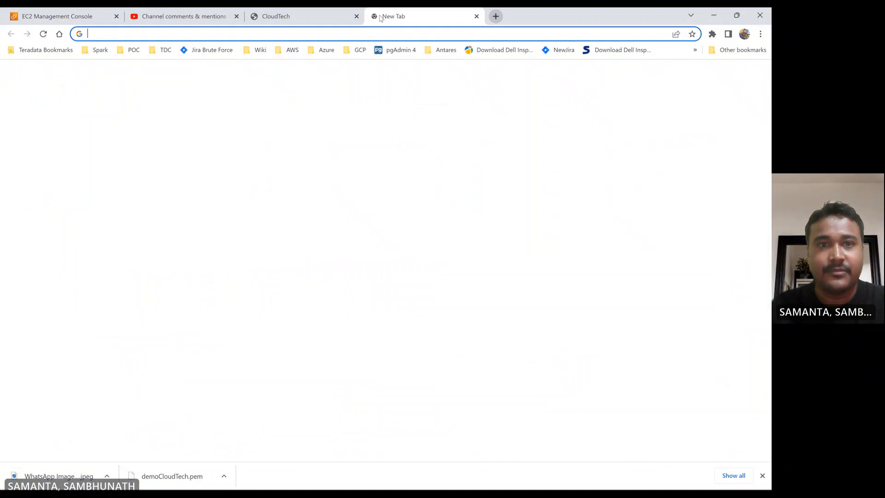
key("ctrl+v")
key("Return")
left_click(270, 17)
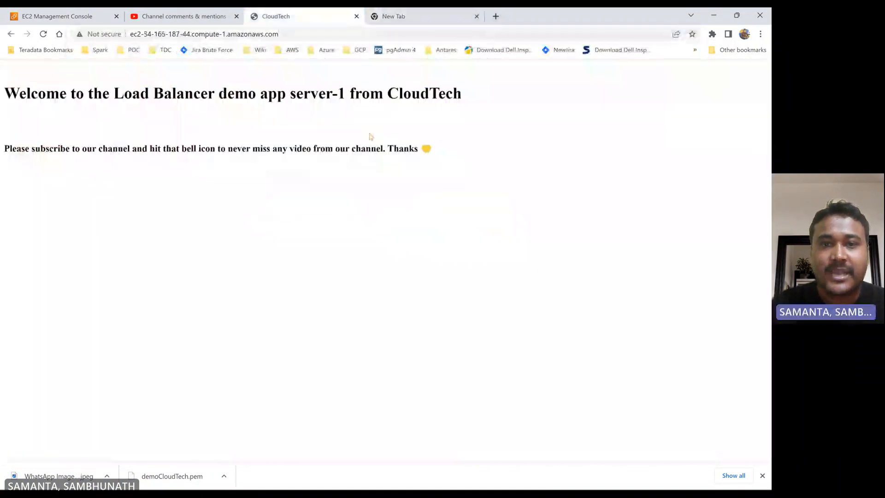
left_click(419, 18)
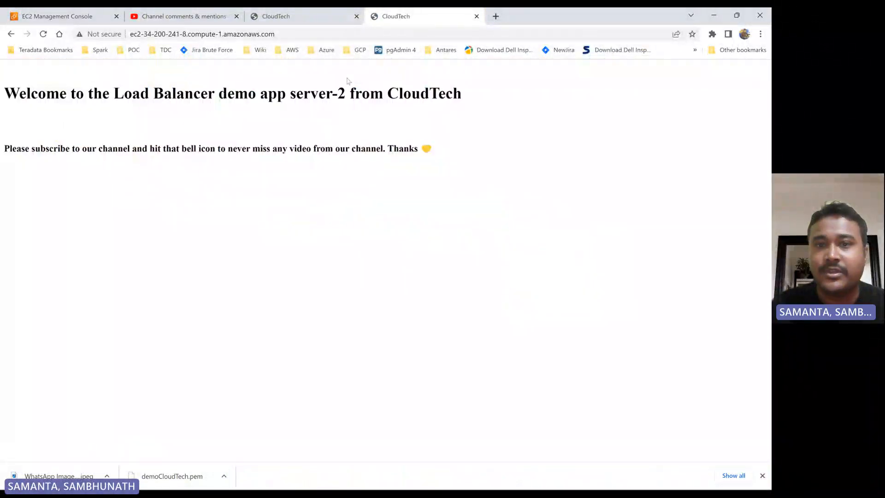
- Return to the EC2 console, go to the target groups and start creating a target group
left_click(58, 22)
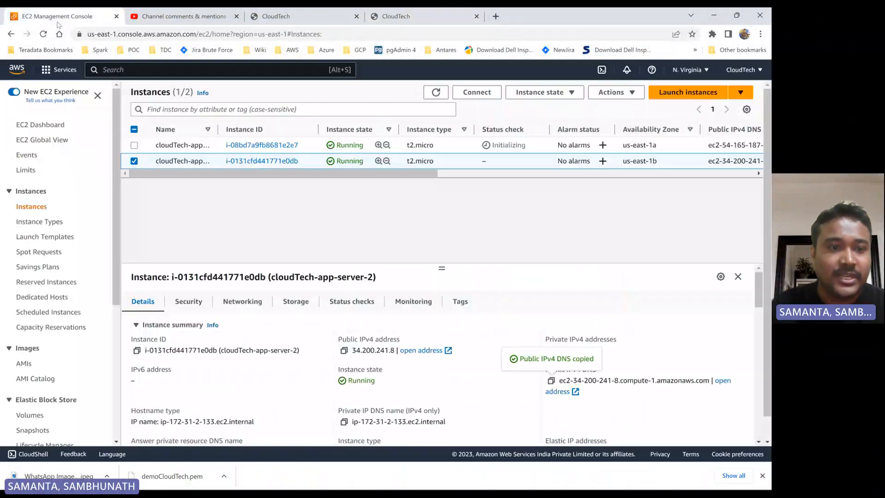
scroll(56, 279, "down", 5)
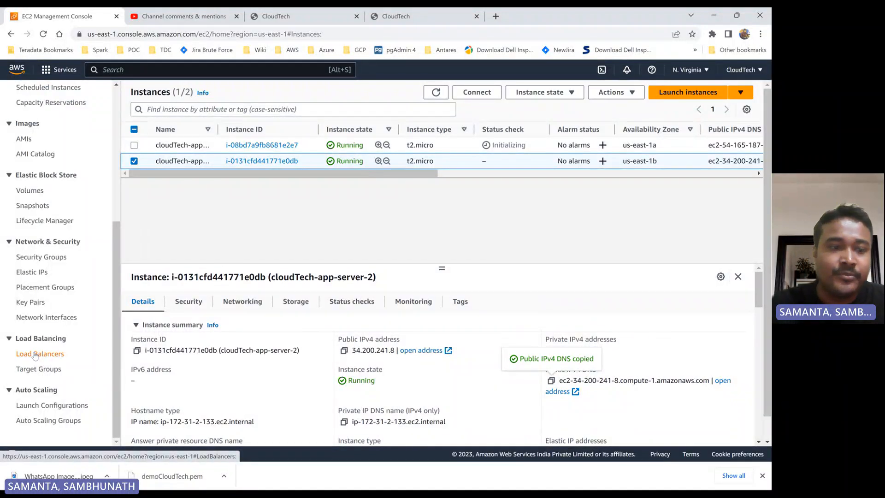
left_click(38, 369)
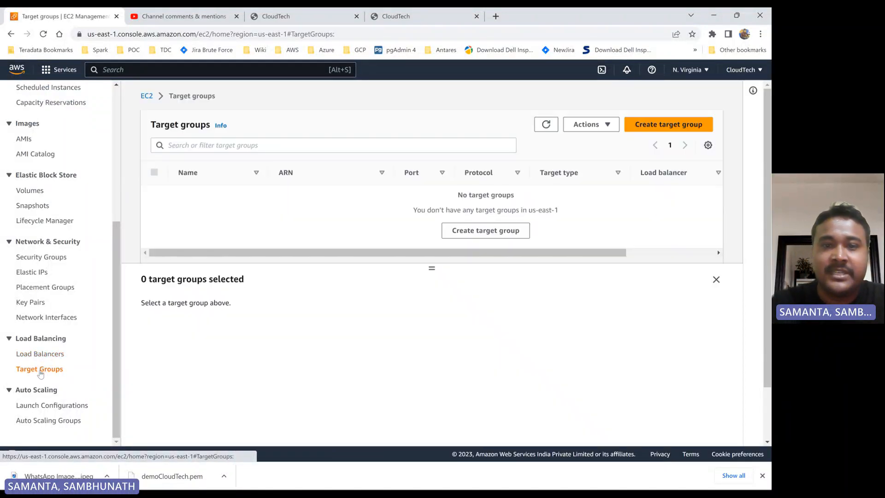
left_click(475, 236)
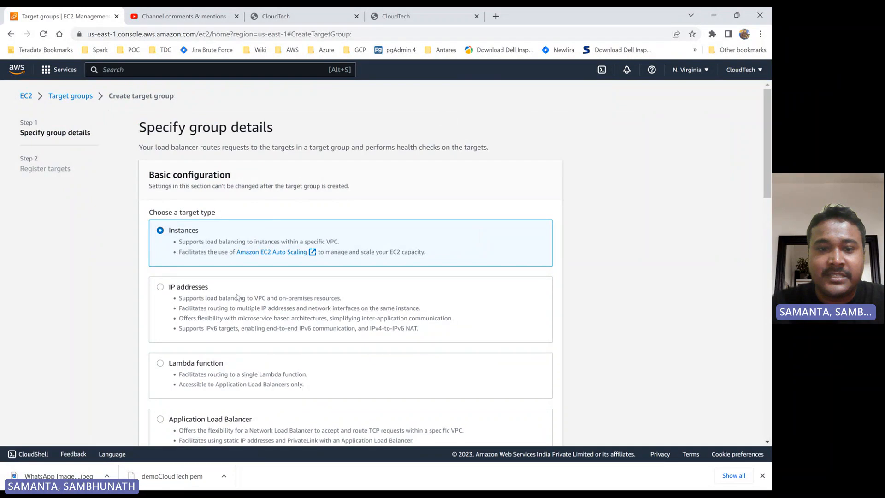
- Name the target group cloudTech-demo-tg
scroll(245, 295, "down", 6)
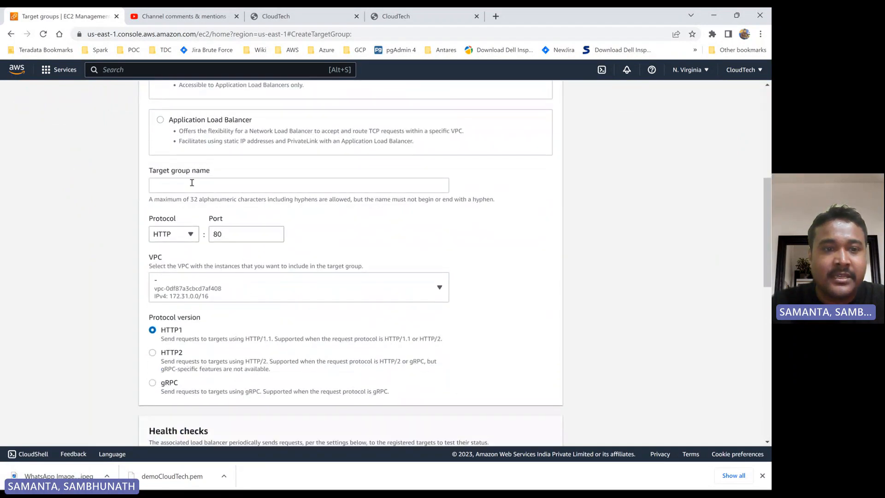
left_click(176, 187)
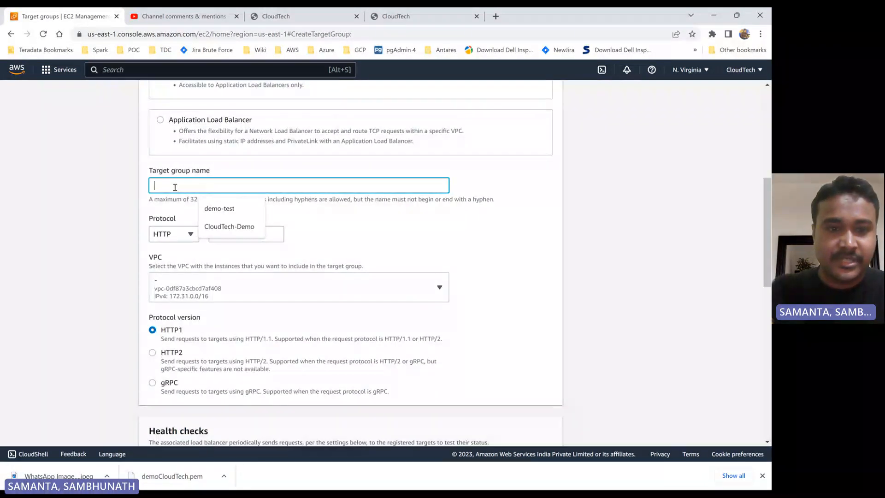
type("clou")
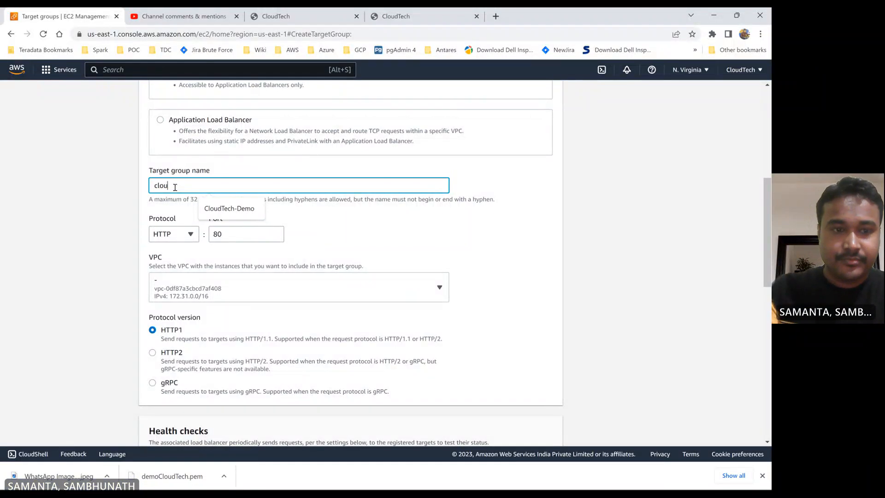
type("dTech")
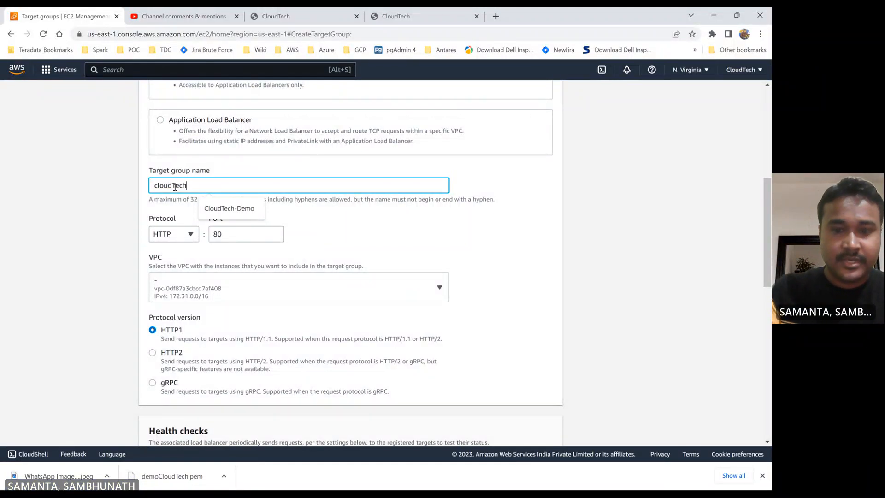
type("-")
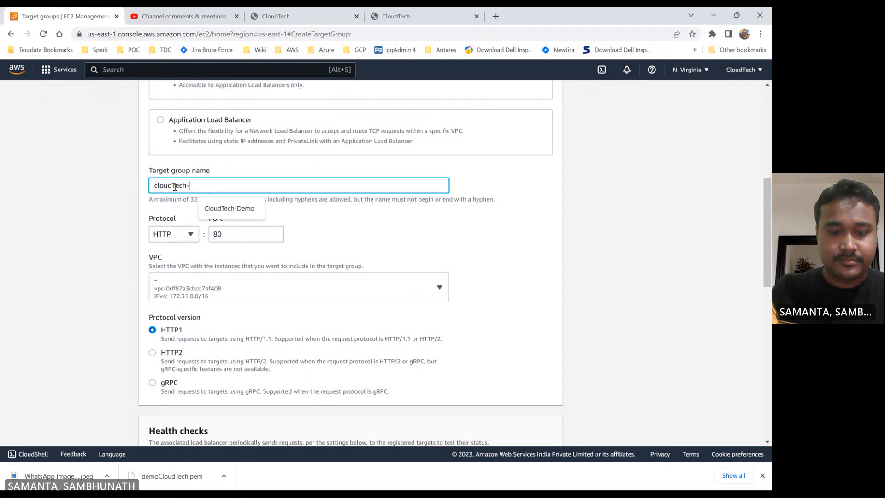
type("demo-")
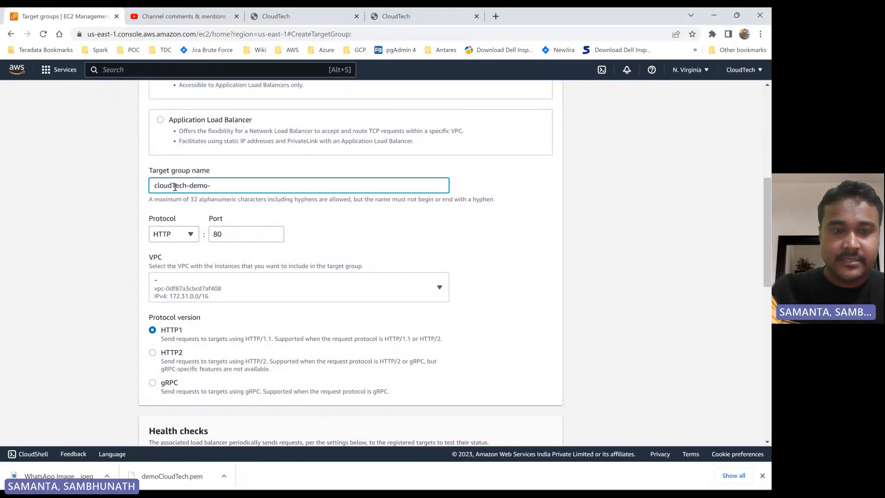
type("tg")
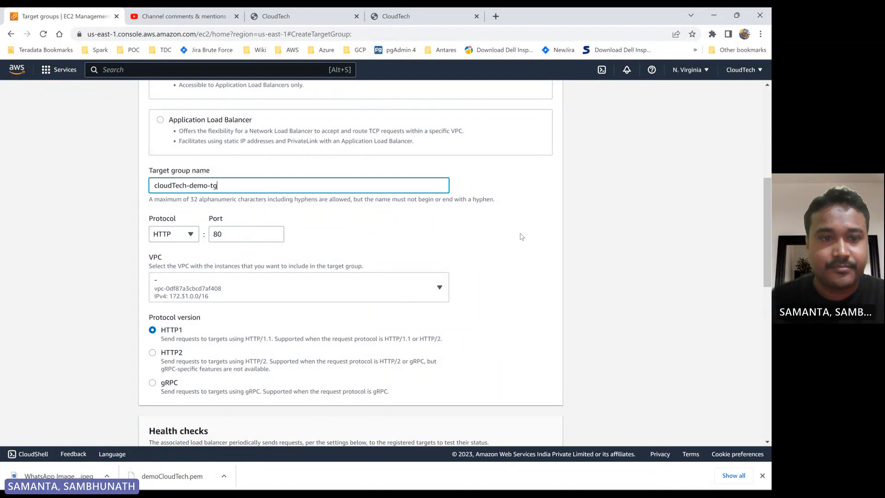
left_click(389, 239)
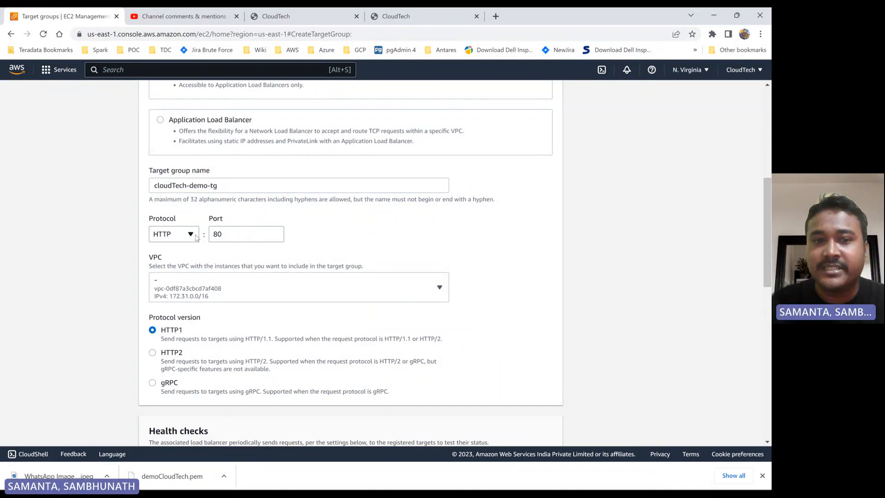
- Set the target group's health check path to /index.html and review the remaining group settings
scroll(236, 256, "down", 2)
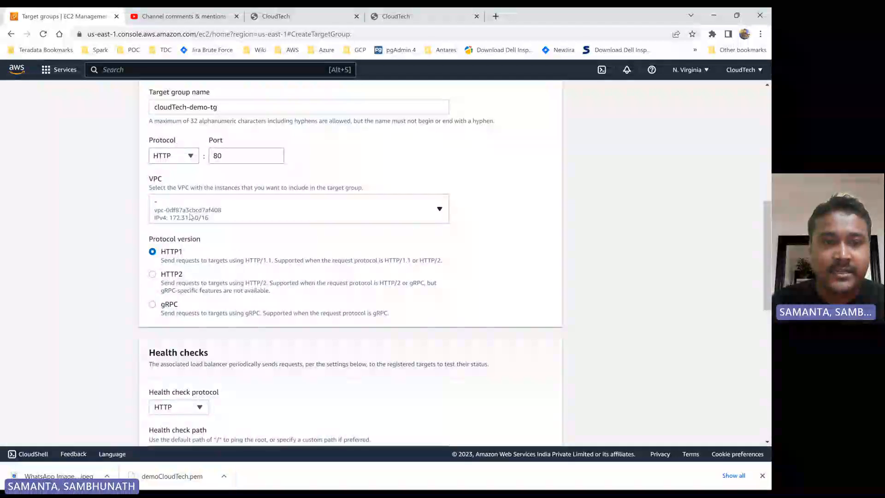
scroll(176, 288, "down", 4)
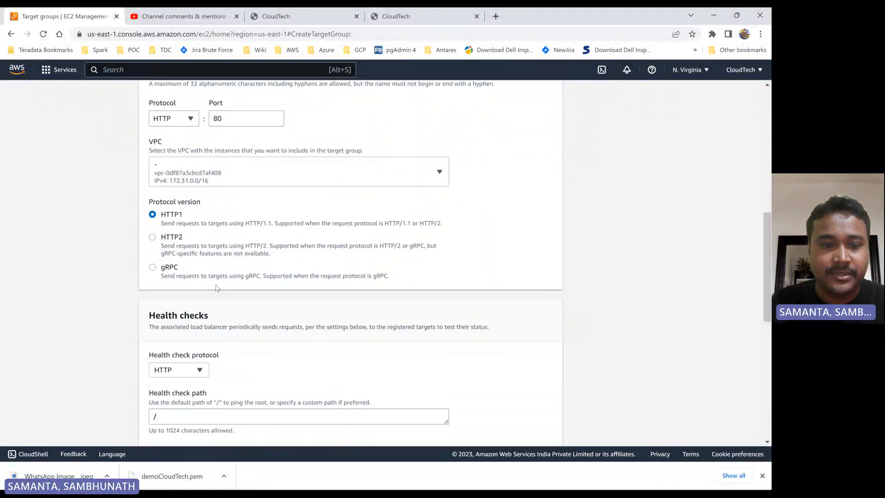
left_click(175, 288)
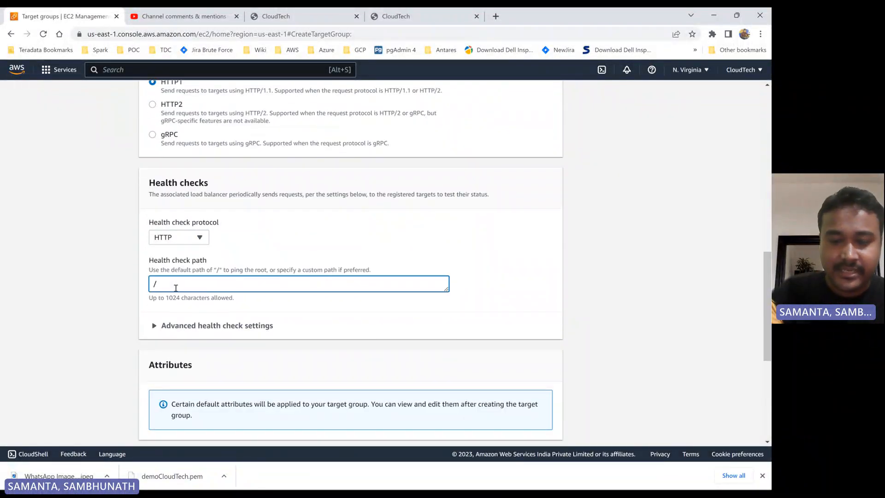
type("index")
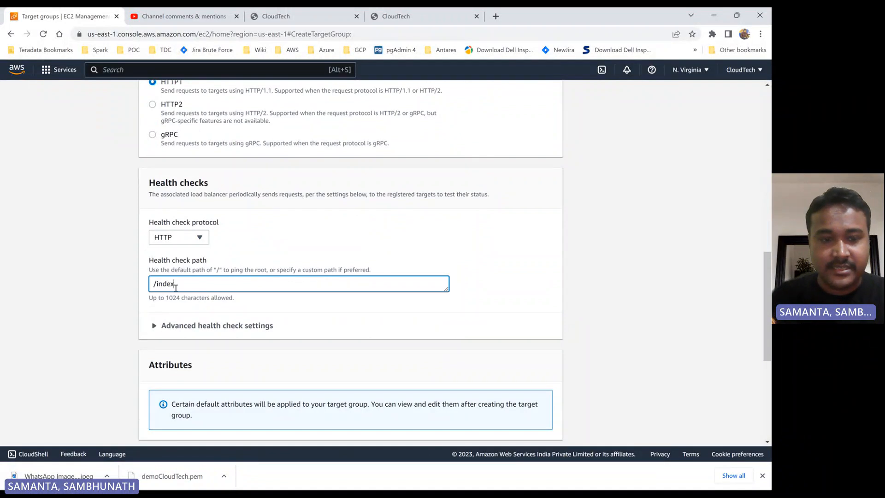
type(".ht")
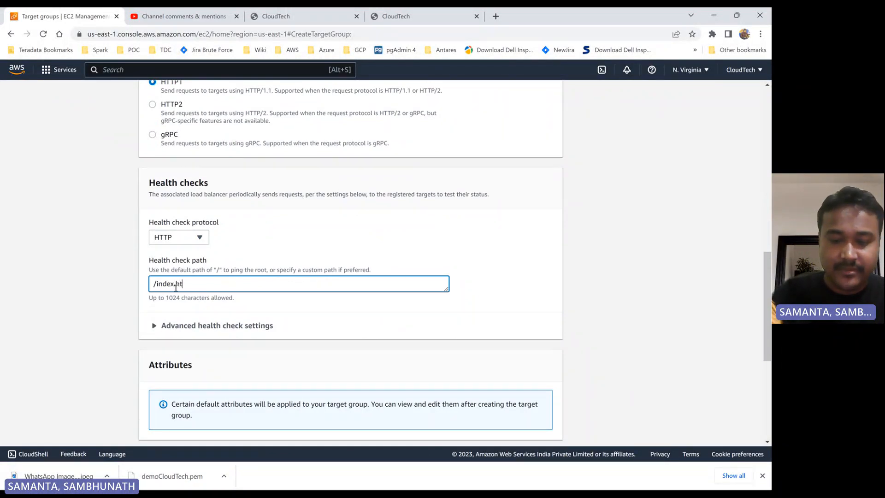
type("ml")
left_click(428, 244)
scroll(428, 244, "down", 1)
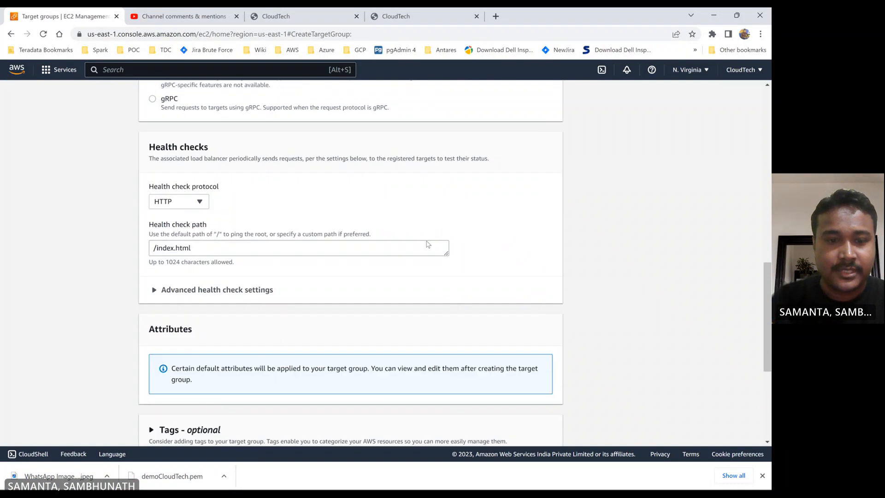
scroll(426, 243, "down", 2)
scroll(272, 336, "down", 2)
scroll(272, 335, "up", 6)
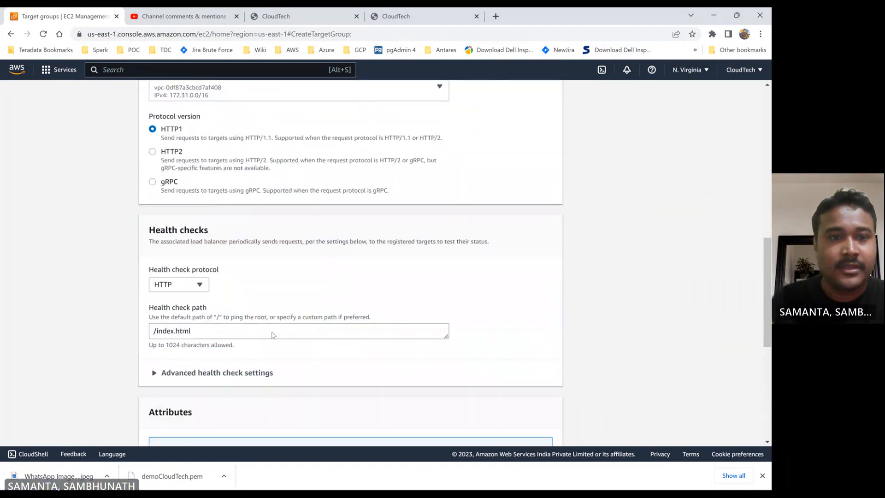
- Review the target group's advanced health check settings, including port, thresholds, timeout and interval
scroll(273, 335, "up", 10)
scroll(272, 334, "down", 15)
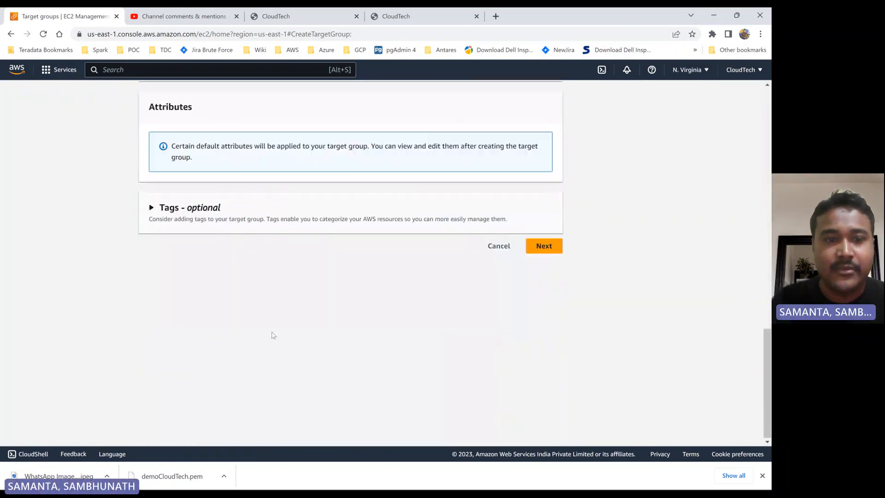
scroll(219, 223, "up", 2)
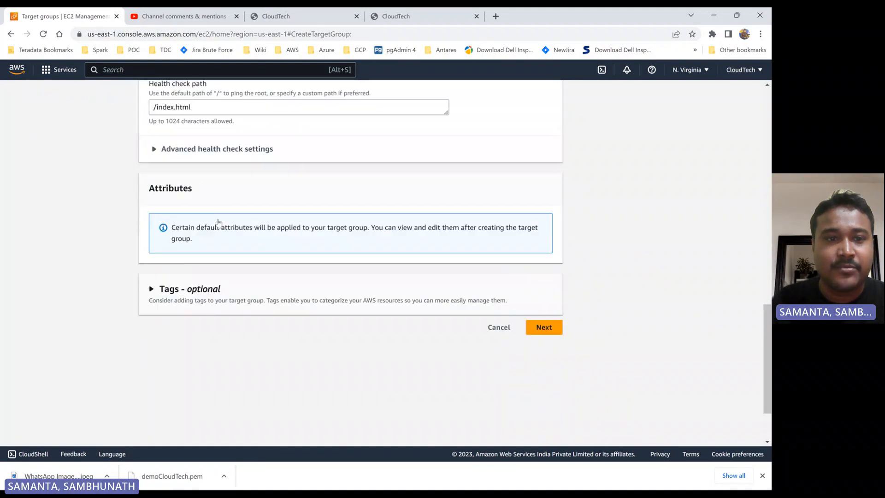
left_click(159, 153)
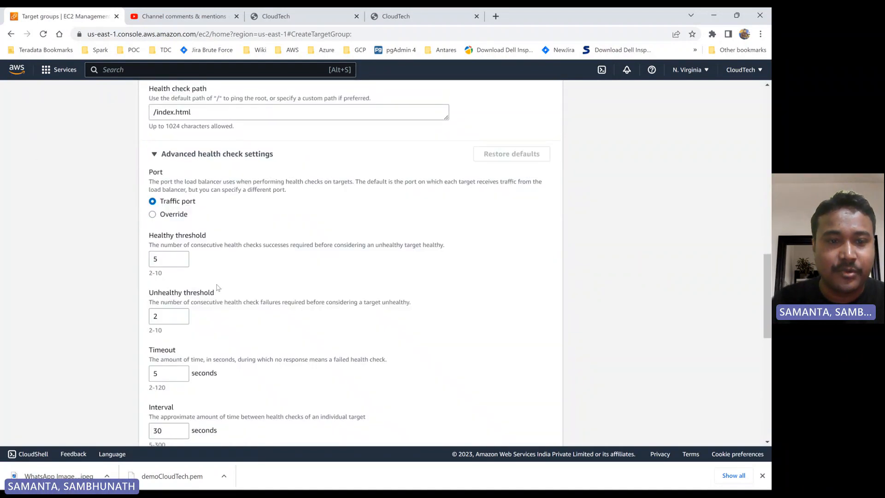
scroll(215, 324, "down", 3)
scroll(215, 323, "up", 3)
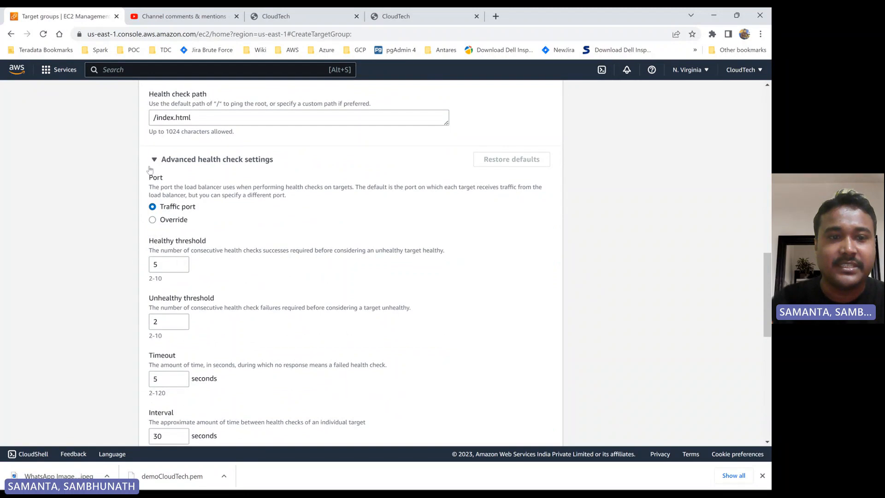
left_click(155, 165)
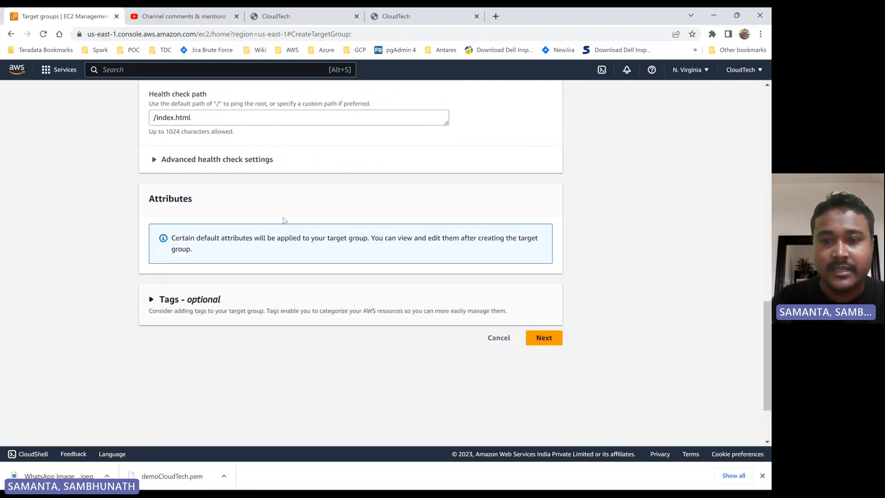
- Add cloudTech-app-server-1 and cloudTech-app-server-2 as pending targets and create the target group
left_click(540, 340)
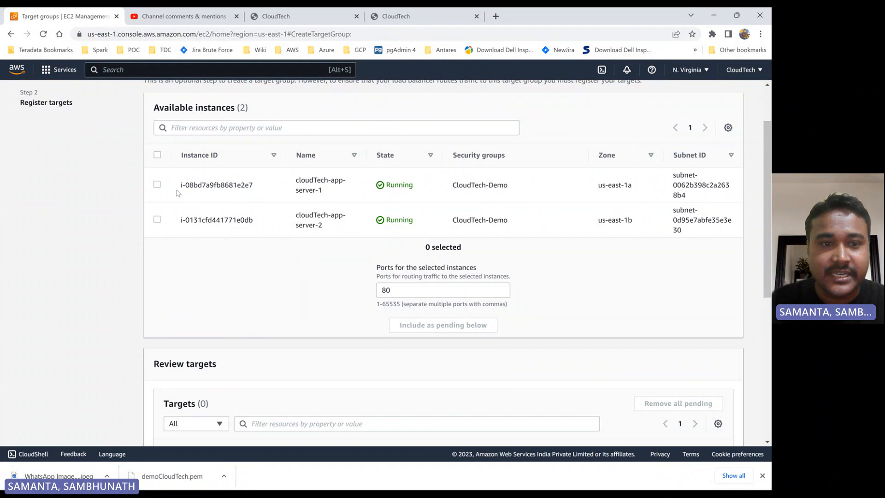
left_click(157, 185)
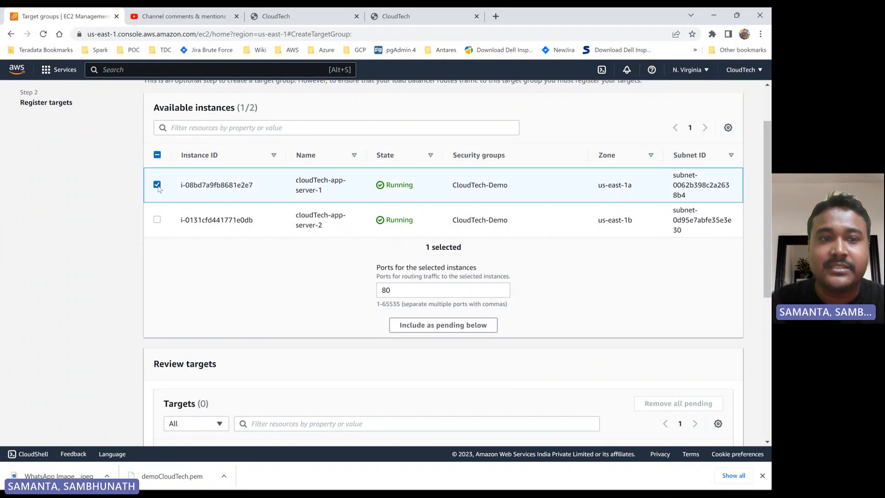
left_click(157, 220)
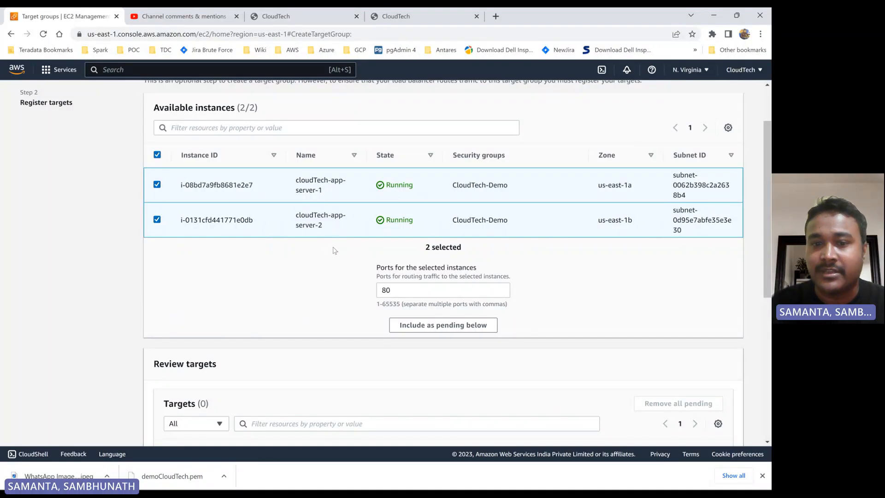
left_click(456, 326)
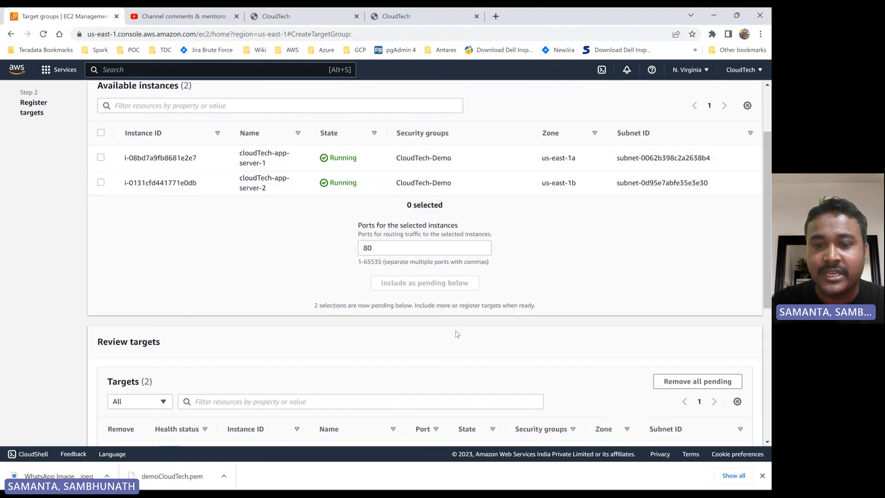
scroll(360, 302, "down", 5)
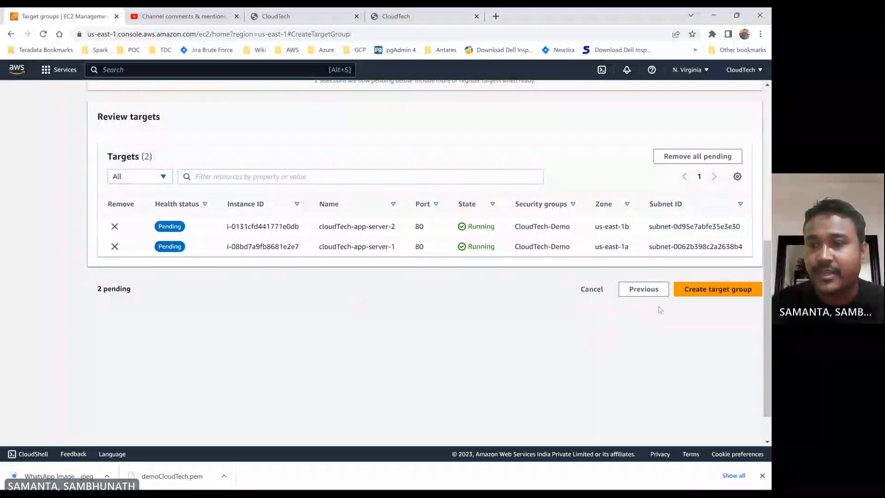
left_click(730, 293)
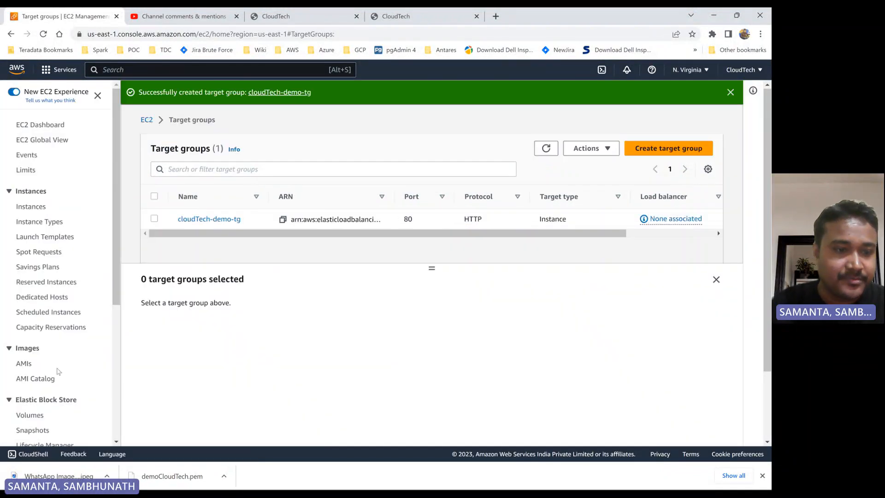
- Go to the EC2 load balancers and start creating a load balancer
scroll(59, 371, "down", 5)
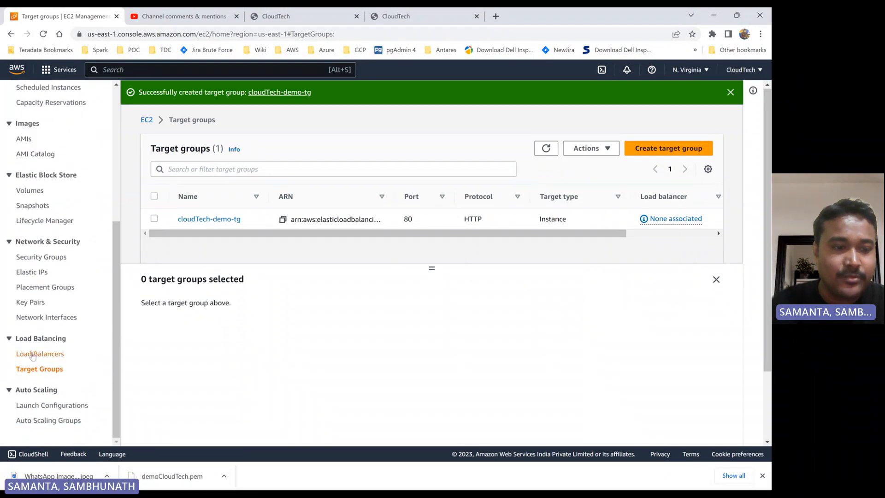
left_click(33, 357)
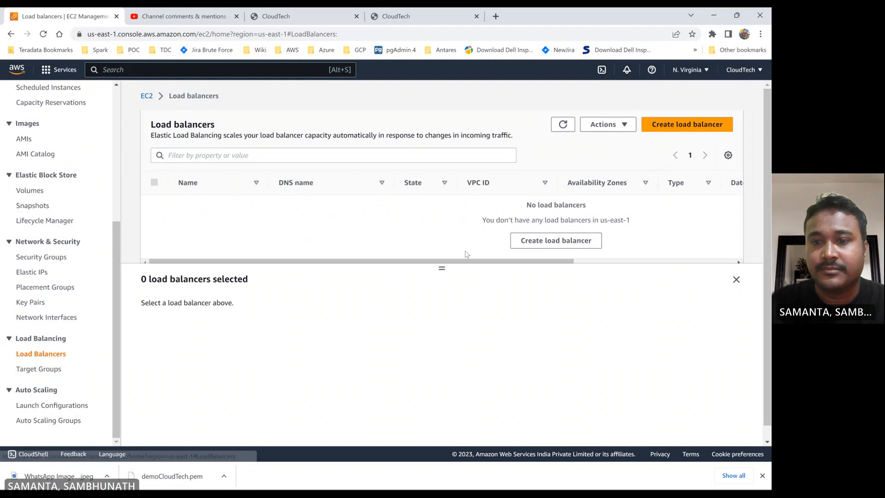
left_click(548, 245)
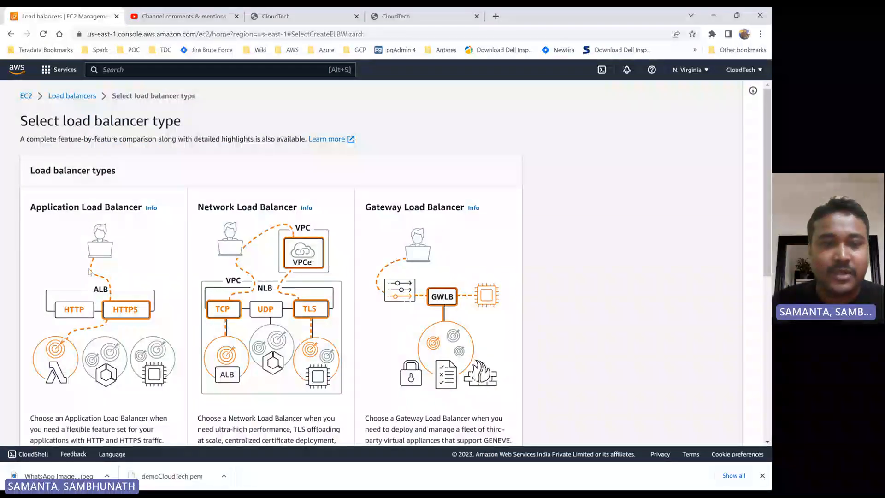
- Compare the load balancer types, including the Classic Load Balancer, and start creating an Application Load Balancer
scroll(343, 320, "down", 5)
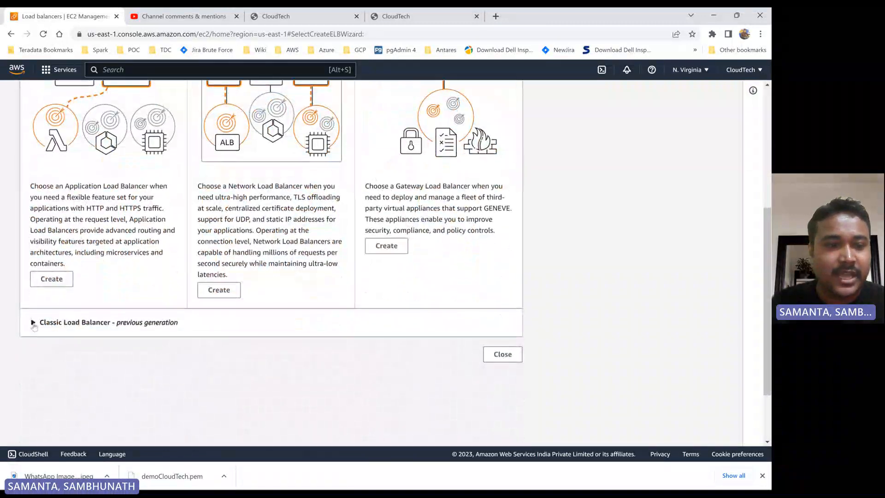
left_click(33, 323)
scroll(34, 326, "down", 4)
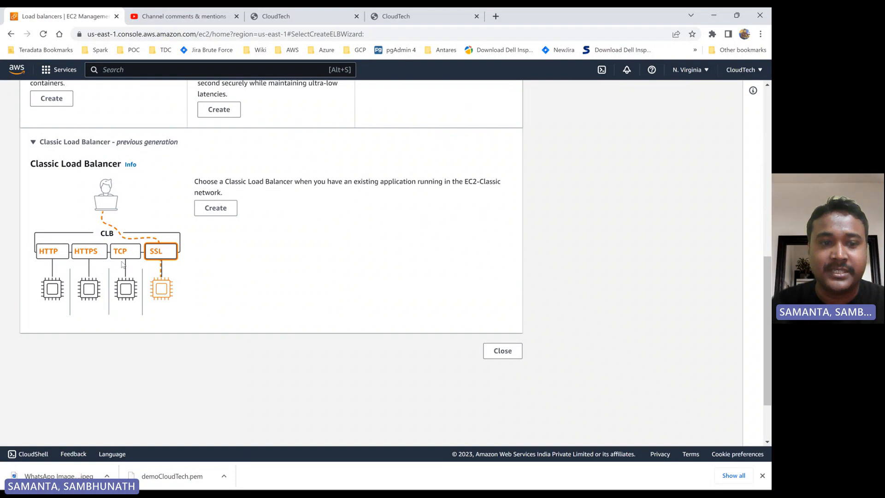
scroll(128, 251, "up", 5)
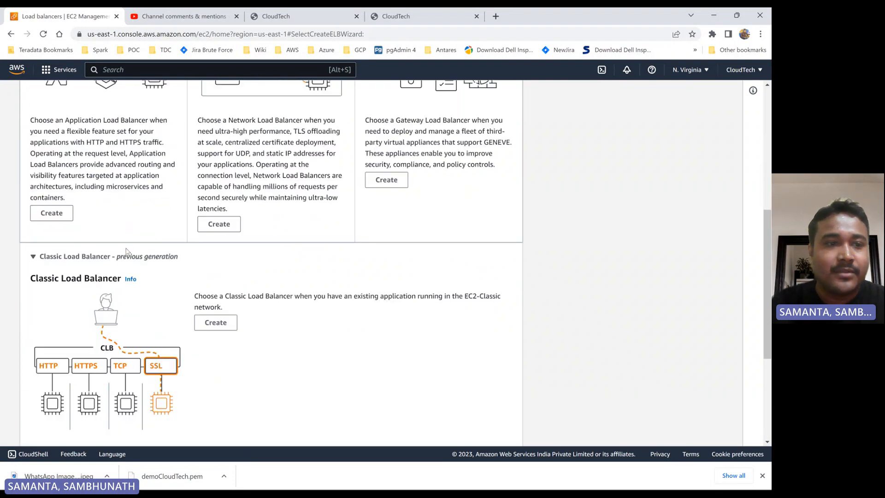
scroll(113, 193, "up", 3)
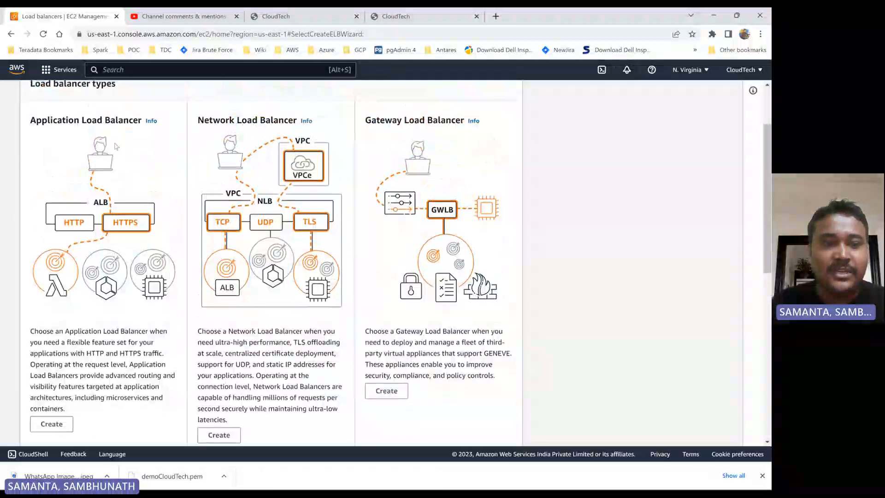
scroll(54, 354, "down", 1)
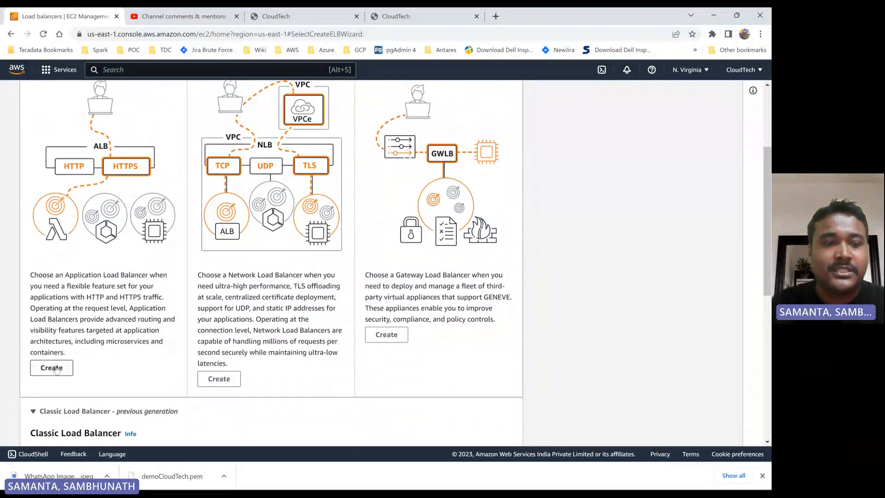
left_click(52, 368)
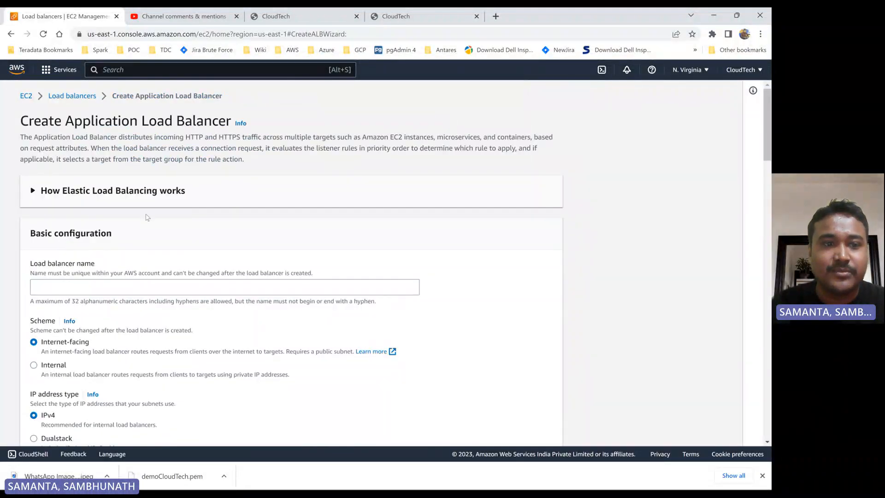
- Check the web pages of both app servers again and return to the load balancer setup
left_click(423, 21)
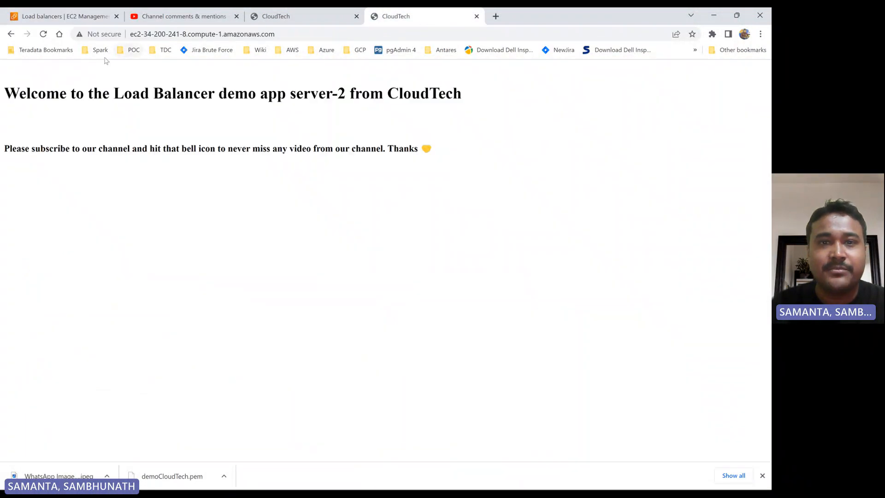
left_click(294, 18)
left_click(406, 18)
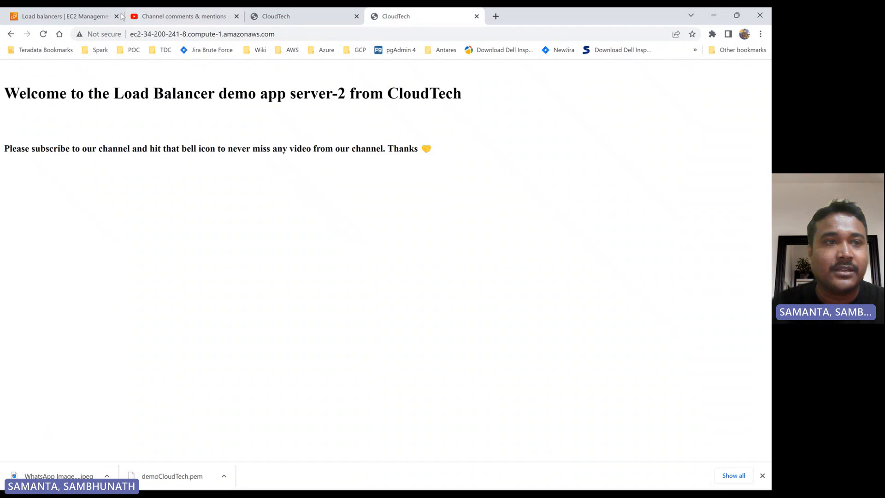
left_click(107, 18)
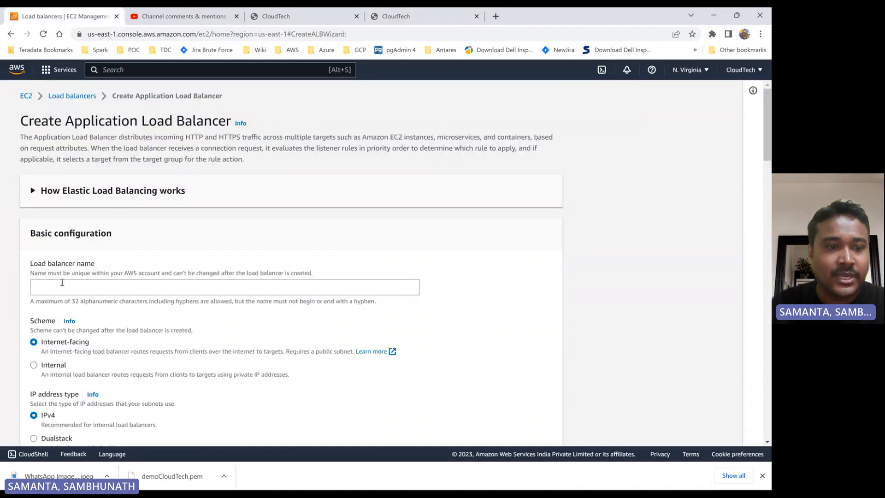
- Name the load balancer cloudtech-demo-lb
left_click(61, 282)
type("clou")
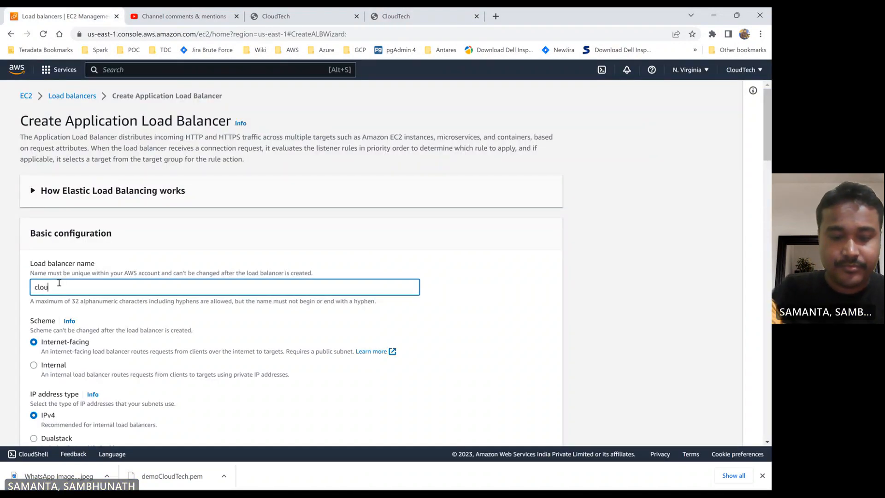
type("dtech")
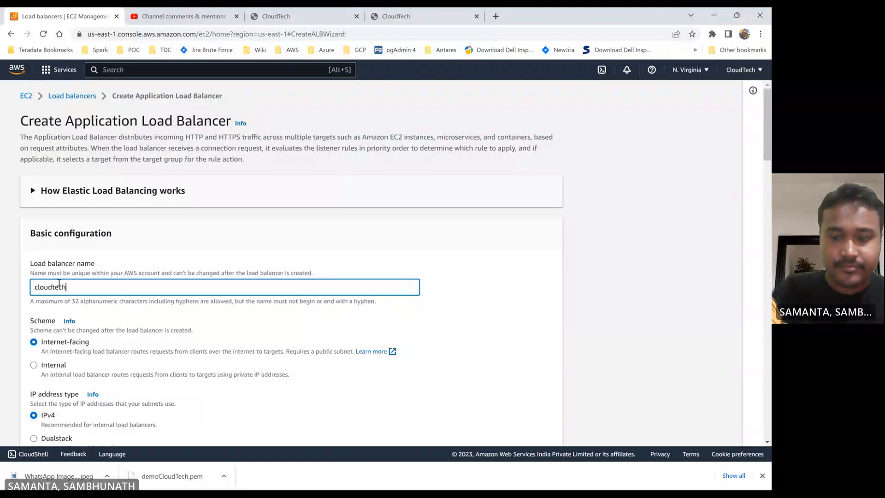
type("-demo-lb")
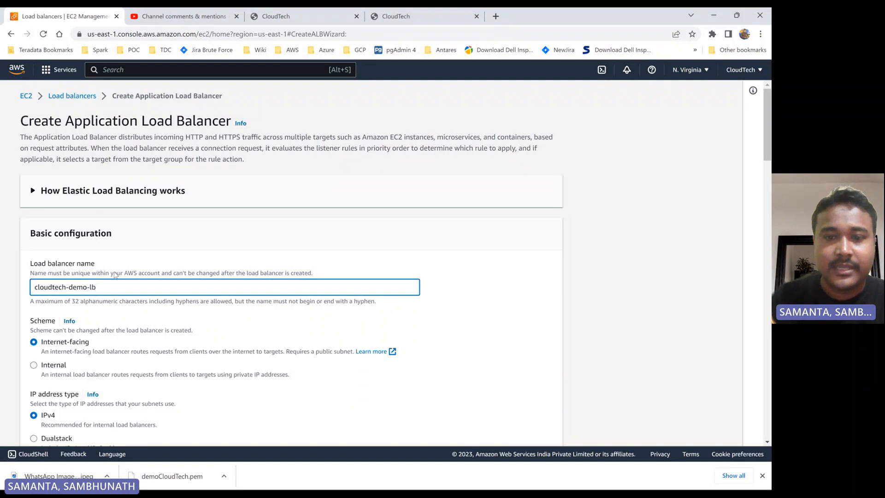
left_click(447, 258)
- Review the scheme, IP address type and VPC settings and include Availability Zone us-east-1a in the network mappings
scroll(446, 258, "down", 1)
scroll(446, 258, "down", 3)
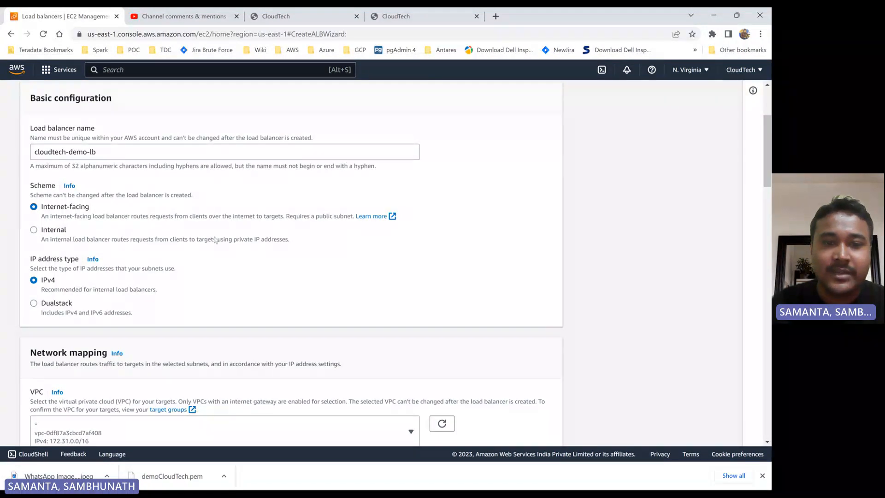
scroll(318, 240, "down", 2)
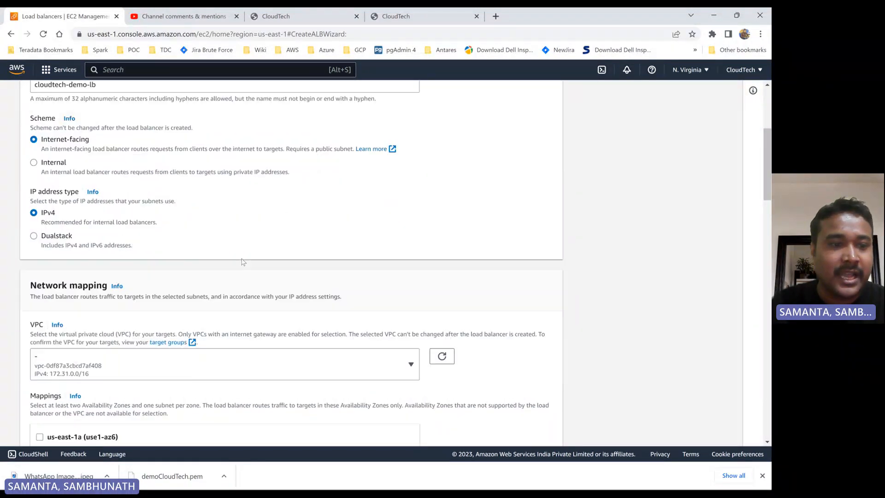
scroll(140, 255, "down", 3)
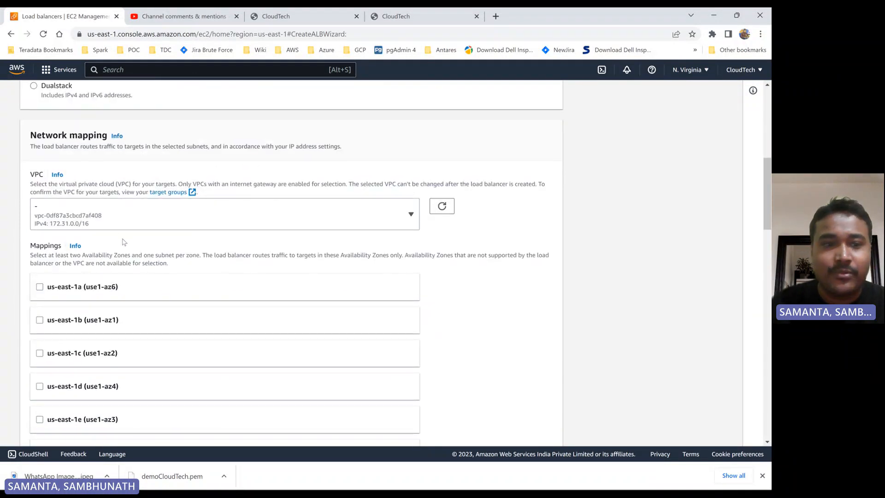
scroll(186, 281, "down", 2)
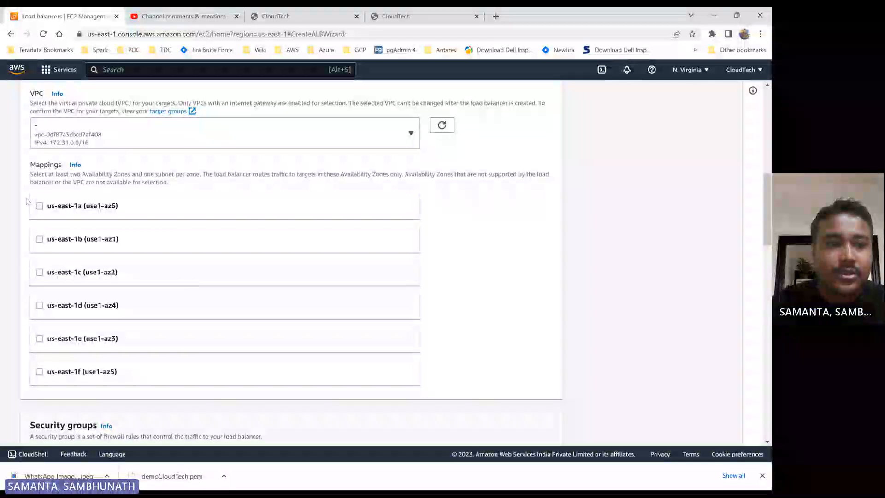
left_click(40, 206)
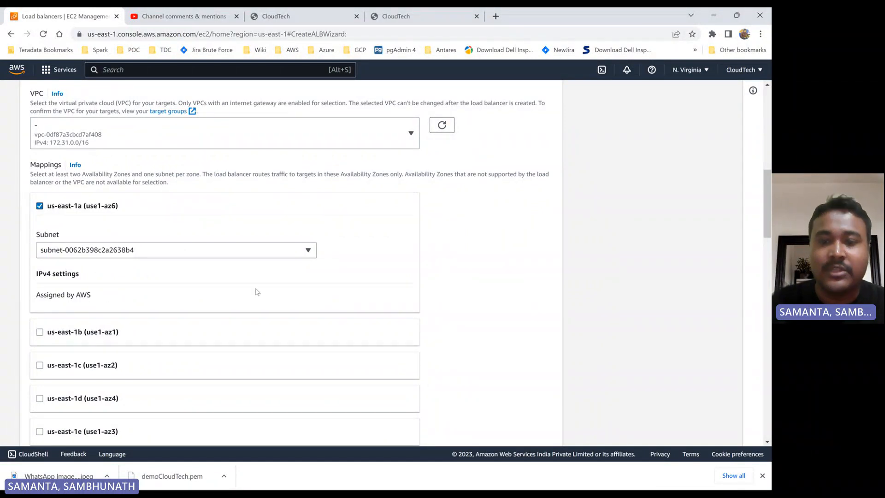
- Replace the load balancer's default security group with CloudTech-Demo
scroll(256, 291, "down", 7)
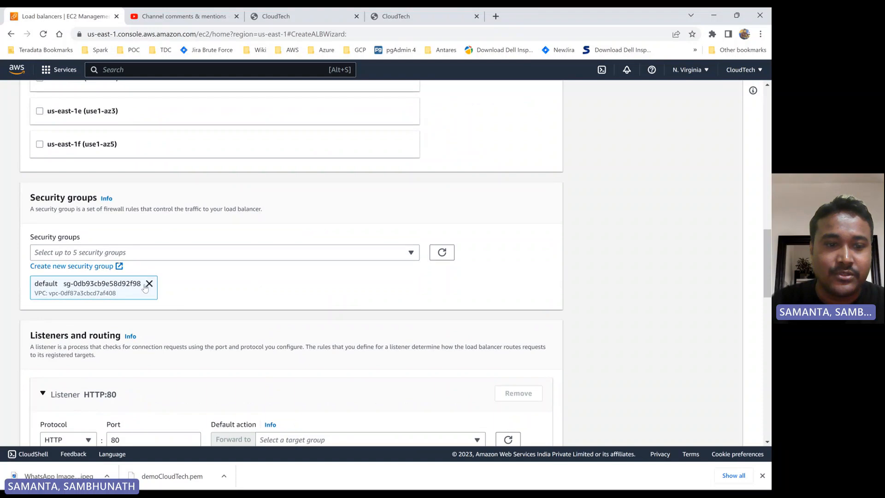
left_click(147, 286)
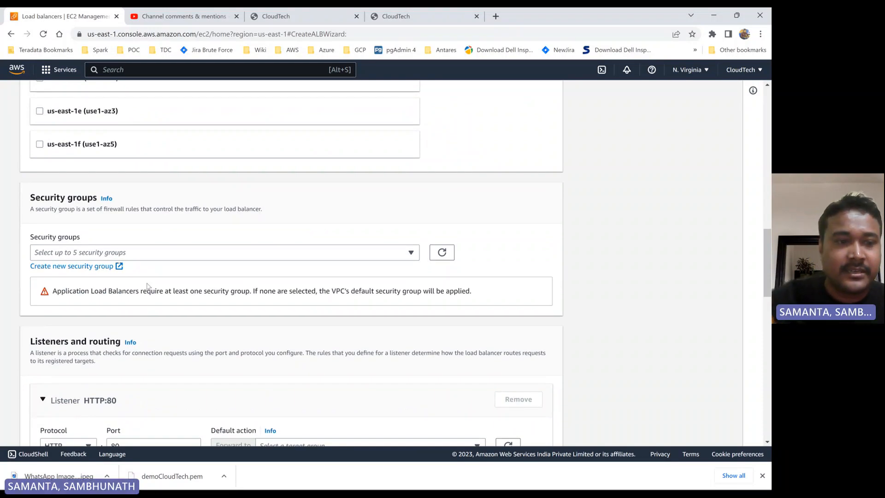
left_click(226, 252)
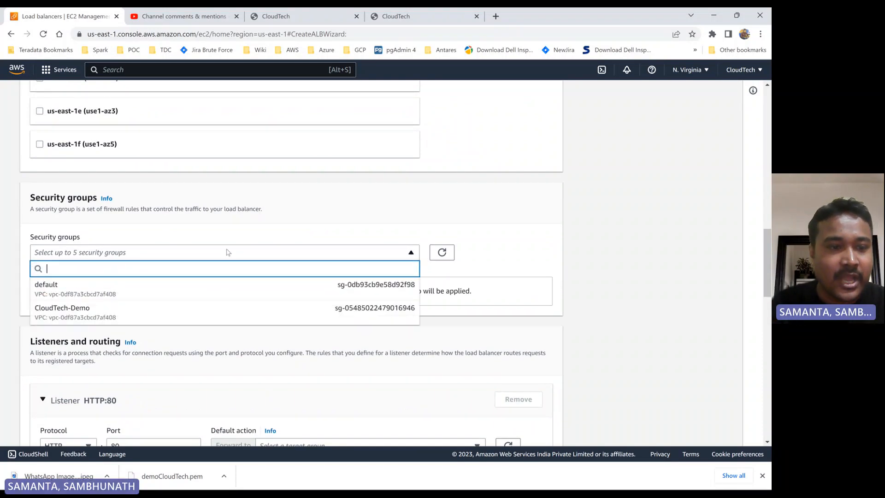
left_click(79, 312)
scroll(50, 304, "down", 3)
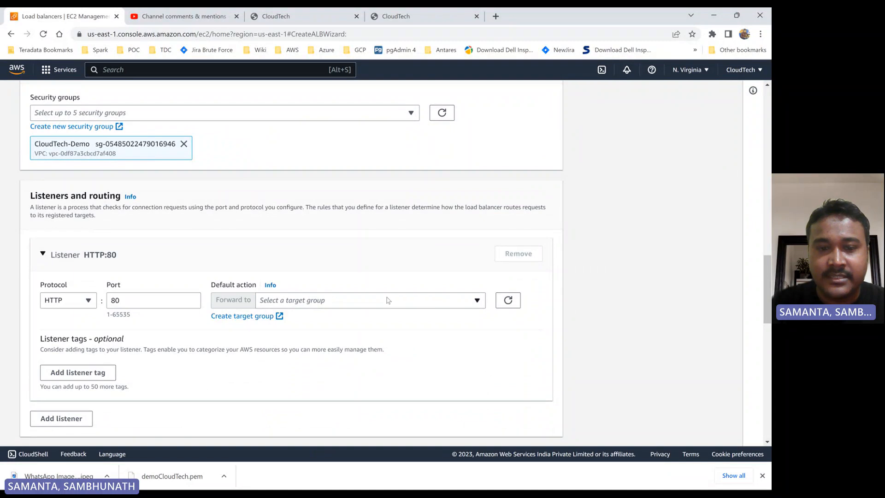
- Set the HTTP:80 listener's default action to forward to target group cloudTech-demo-tg
left_click(385, 301)
left_click(313, 332)
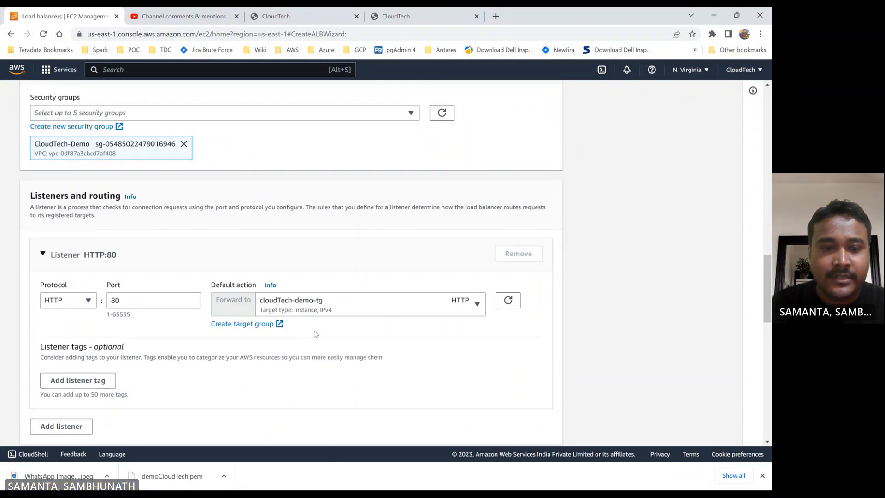
scroll(313, 333, "down", 2)
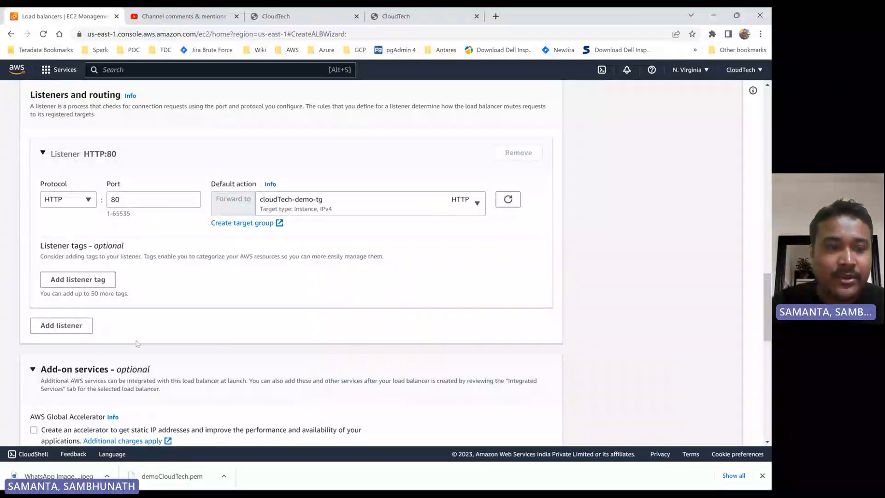
scroll(147, 341, "down", 2)
scroll(167, 261, "up", 3)
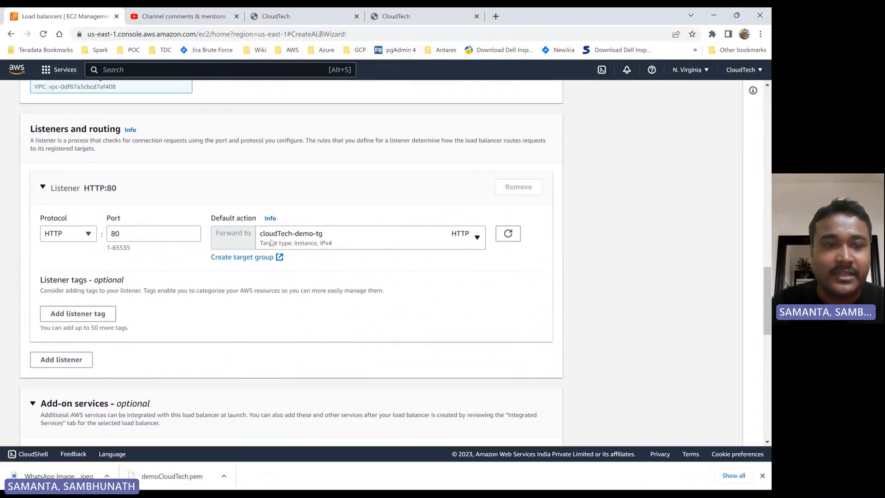
left_click(67, 315)
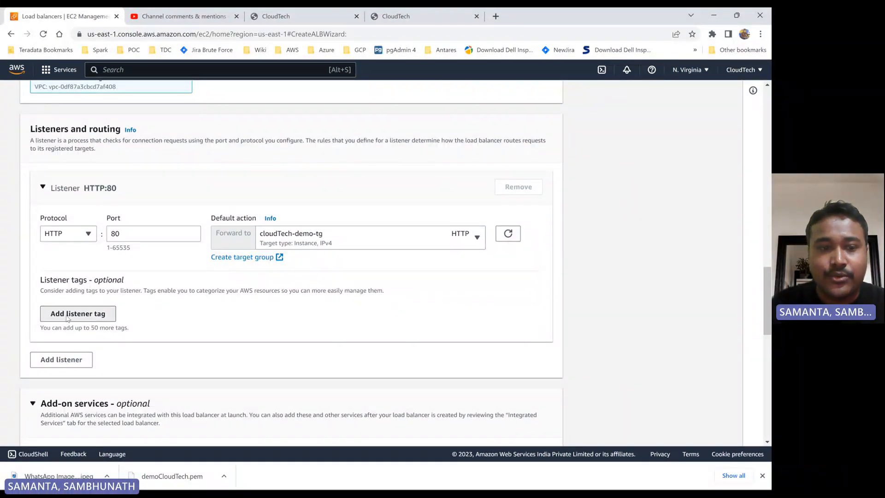
scroll(90, 294, "down", 1)
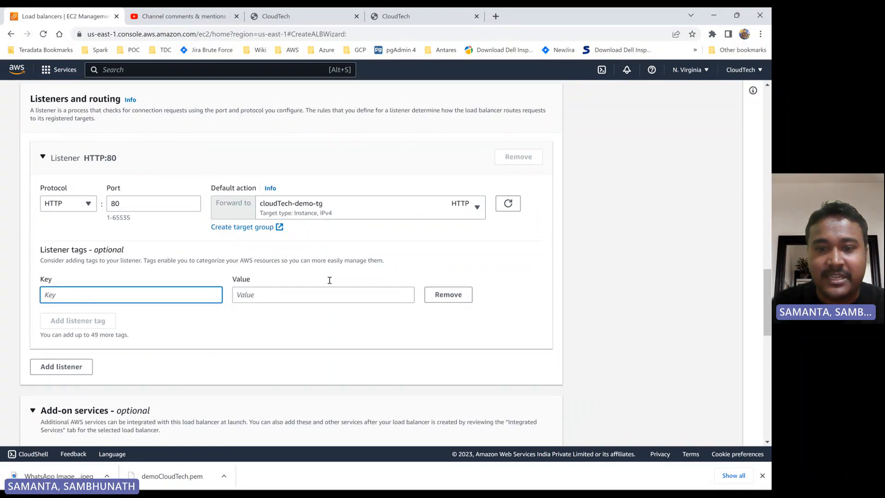
left_click(447, 295)
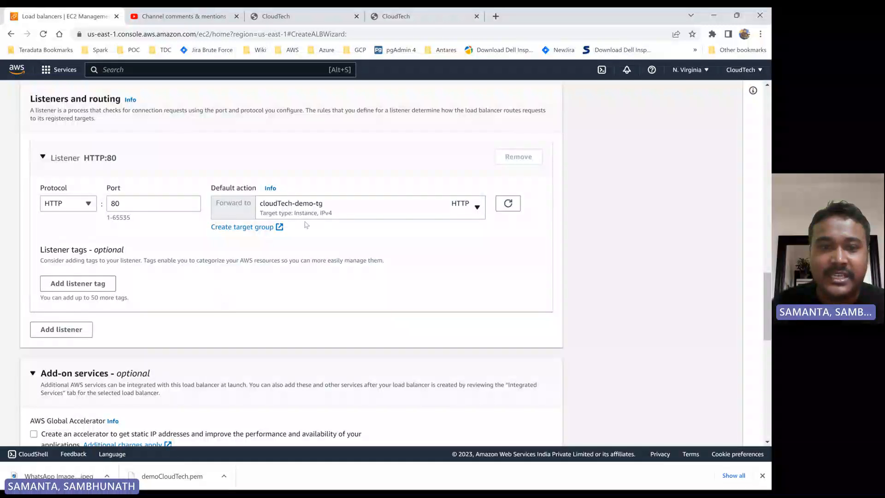
- Review the listener, add-on services and configuration summary, and try to create the load balancer
scroll(226, 304, "down", 3)
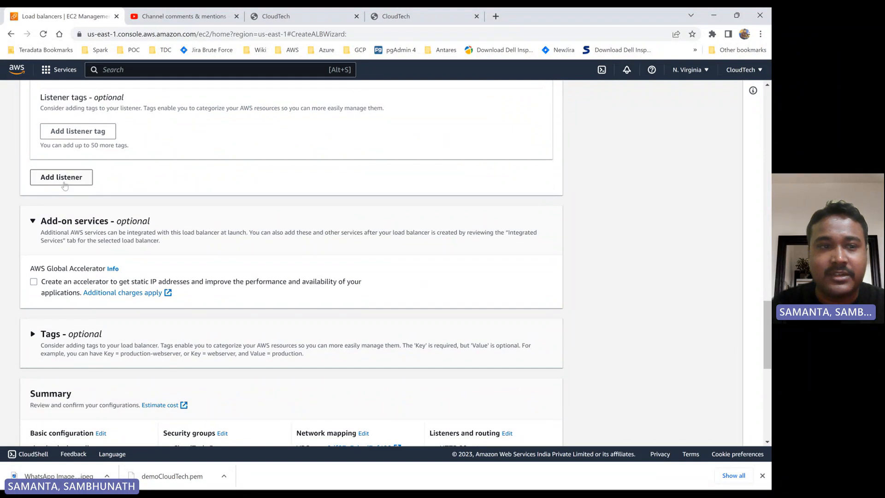
scroll(173, 202, "up", 4)
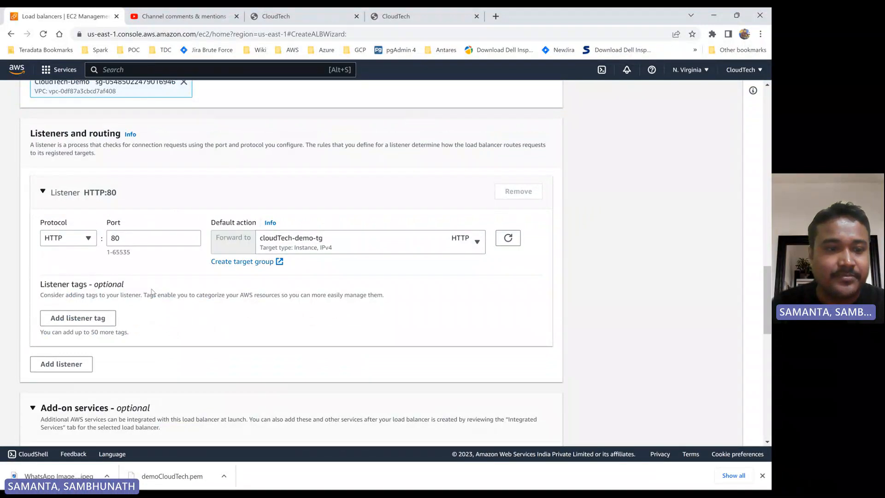
scroll(150, 295, "down", 3)
scroll(147, 307, "down", 1)
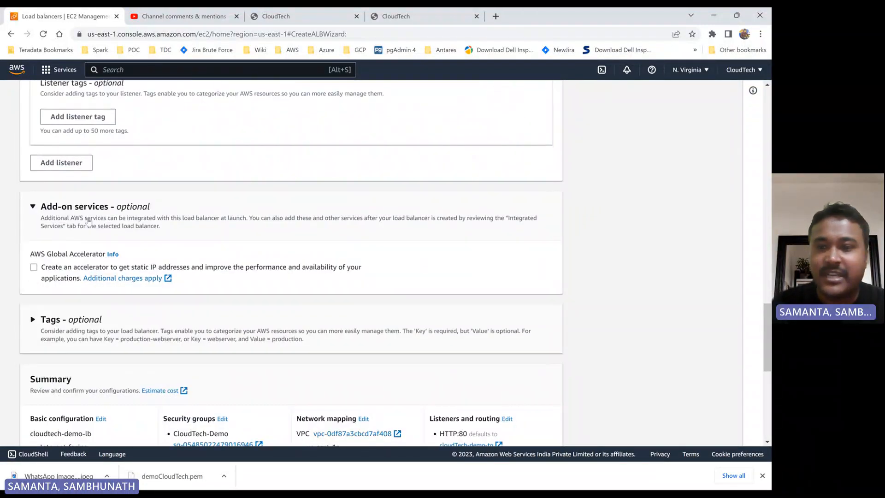
scroll(27, 258, "down", 3)
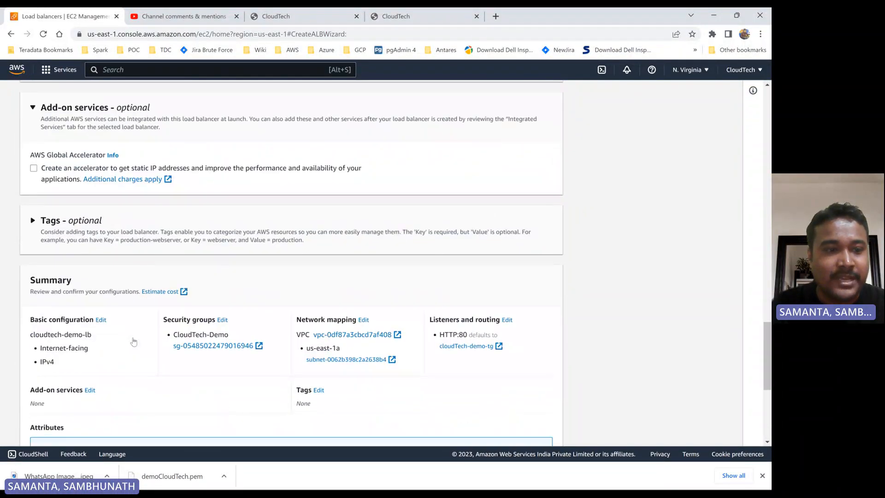
scroll(139, 267, "down", 1)
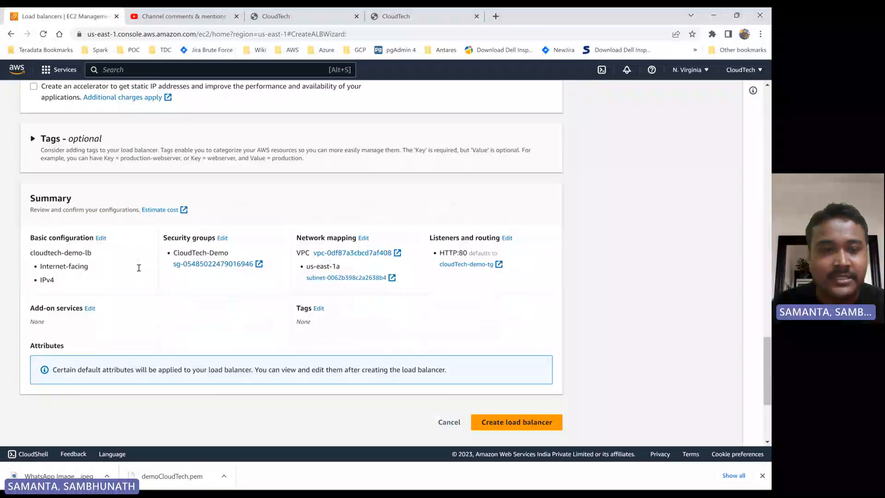
scroll(139, 271, "down", 1)
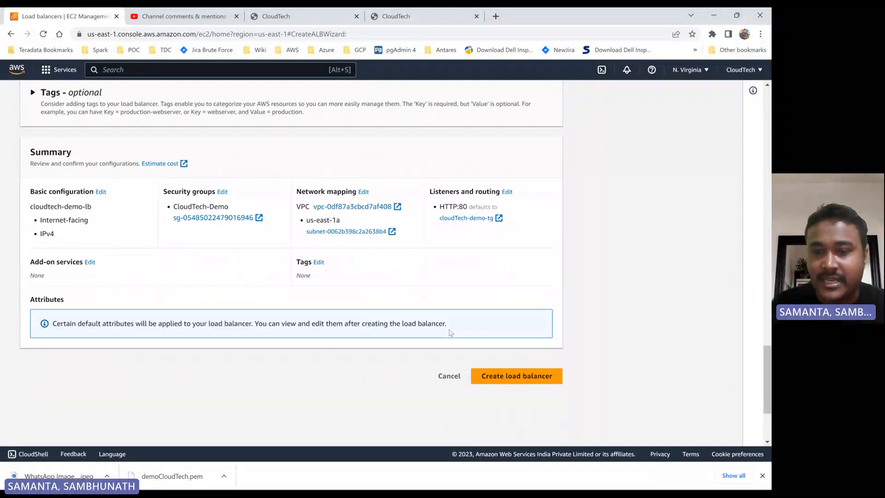
left_click(495, 375)
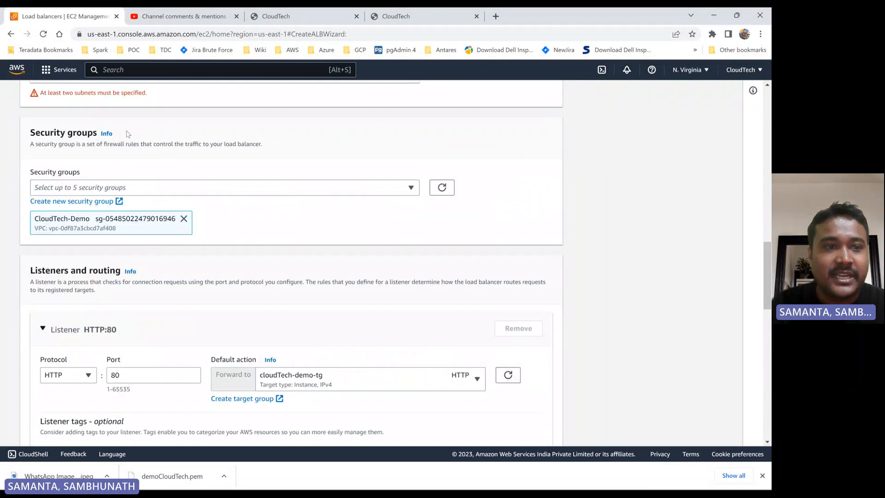
- Add Availability Zone us-east-1b to the load balancer's network mappings
scroll(168, 158, "up", 2)
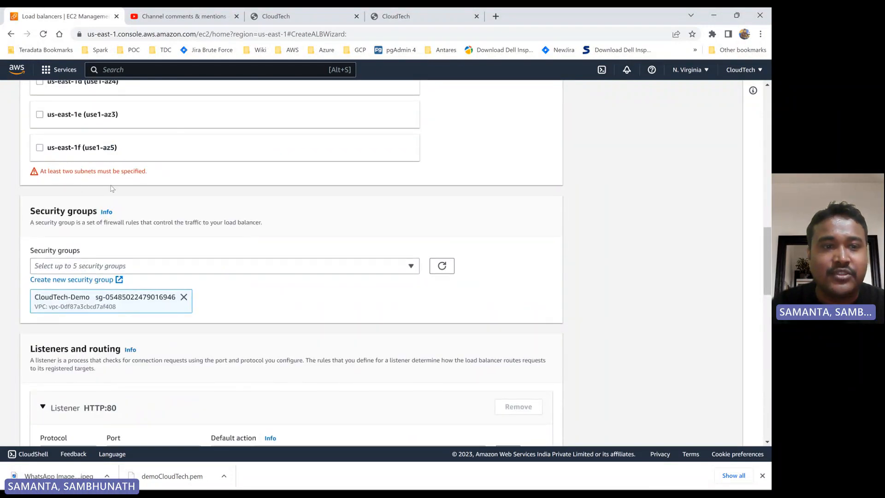
scroll(118, 193, "up", 6)
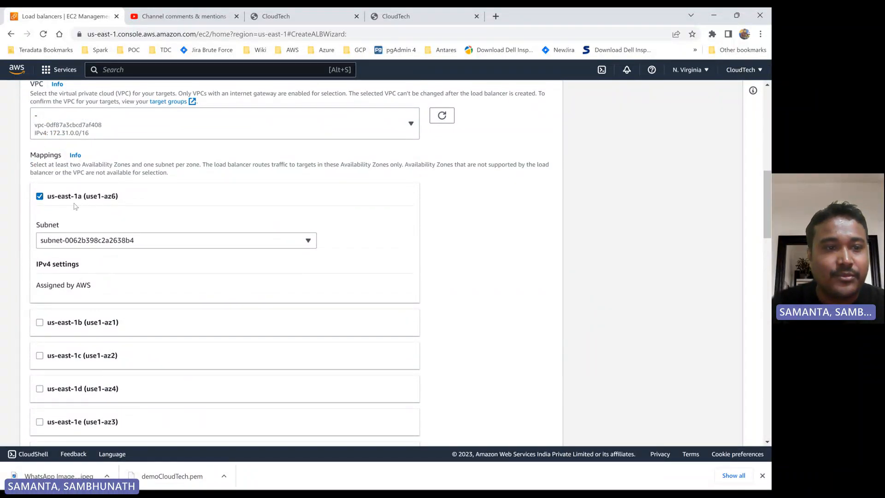
scroll(129, 276, "down", 1)
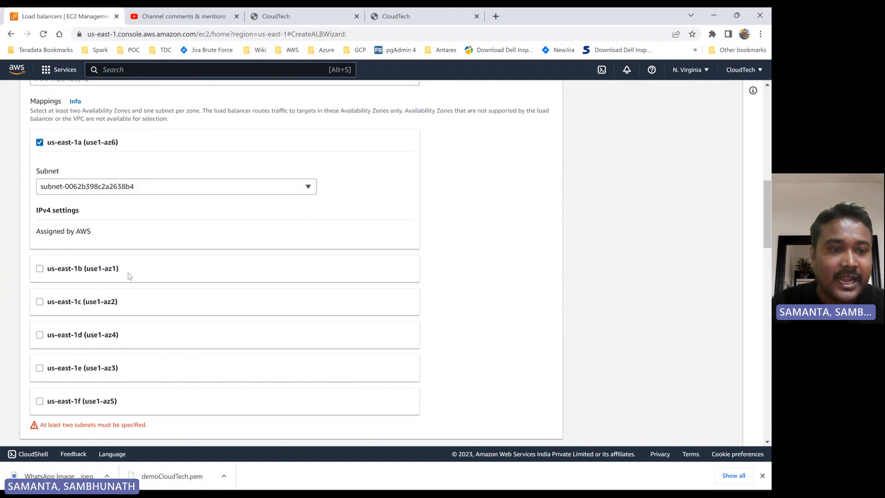
scroll(130, 276, "down", 1)
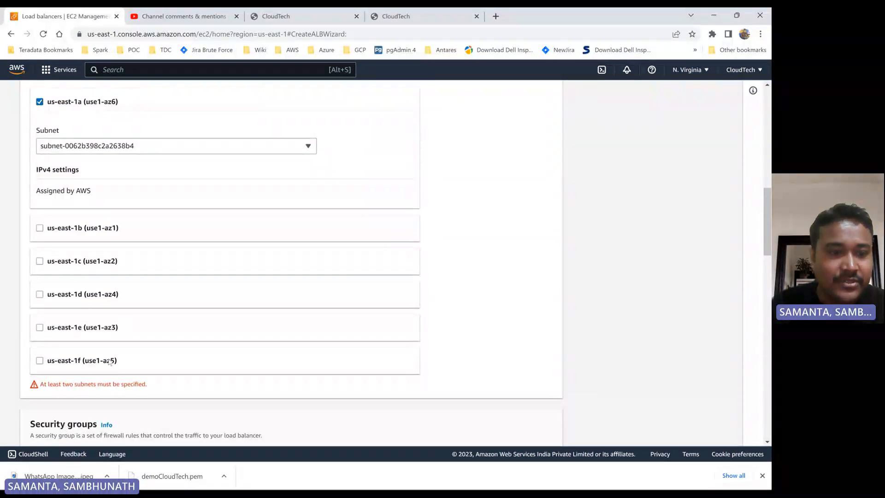
left_click(40, 227)
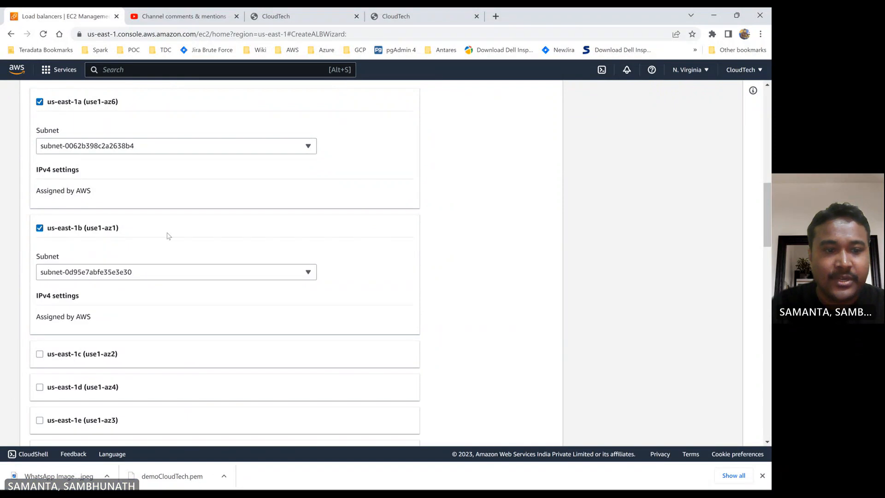
- Create the load balancer cloudtech-demo-lb and refresh its state in the load balancer list
scroll(435, 304, "down", 1)
scroll(435, 304, "down", 12)
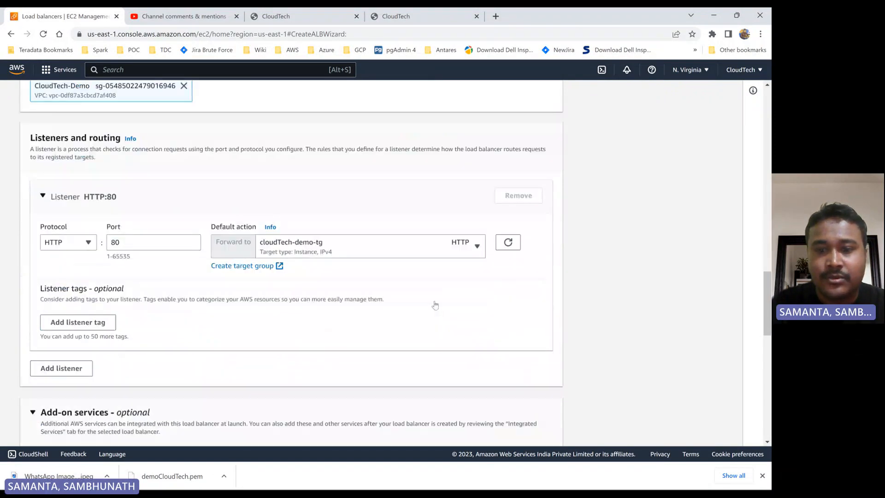
scroll(435, 304, "down", 4)
left_click(295, 17)
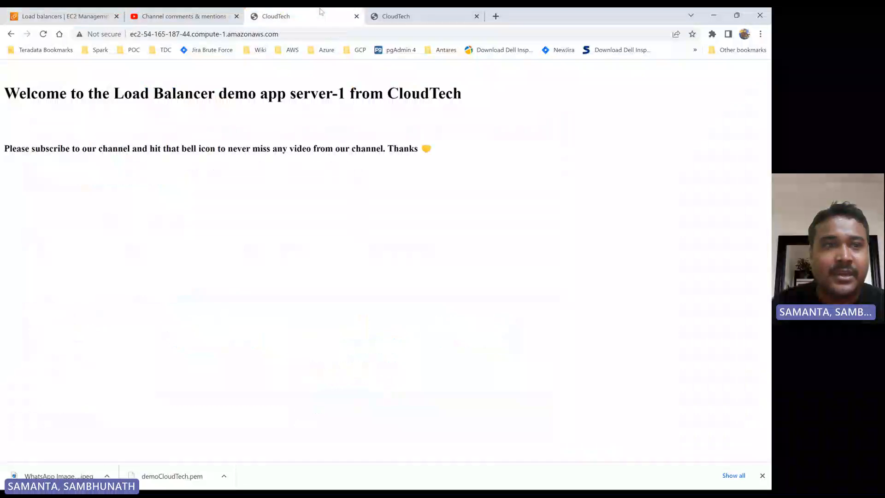
left_click(43, 19)
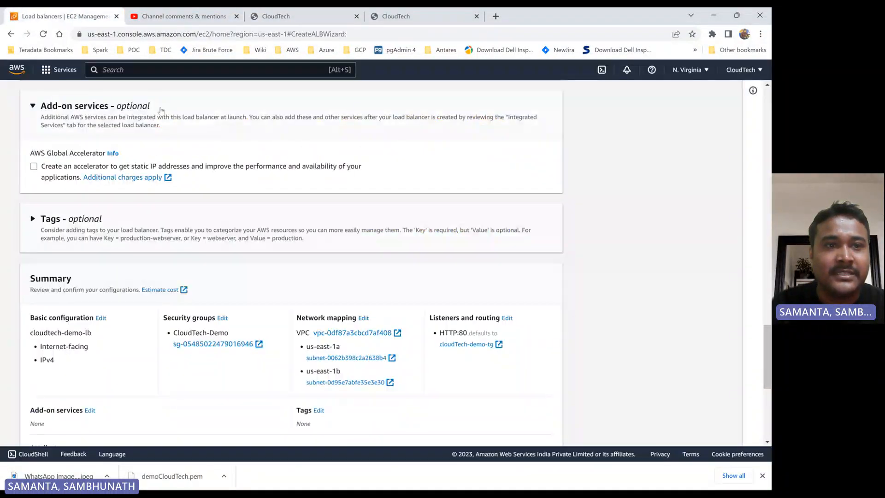
scroll(164, 233, "down", 2)
scroll(164, 233, "down", 3)
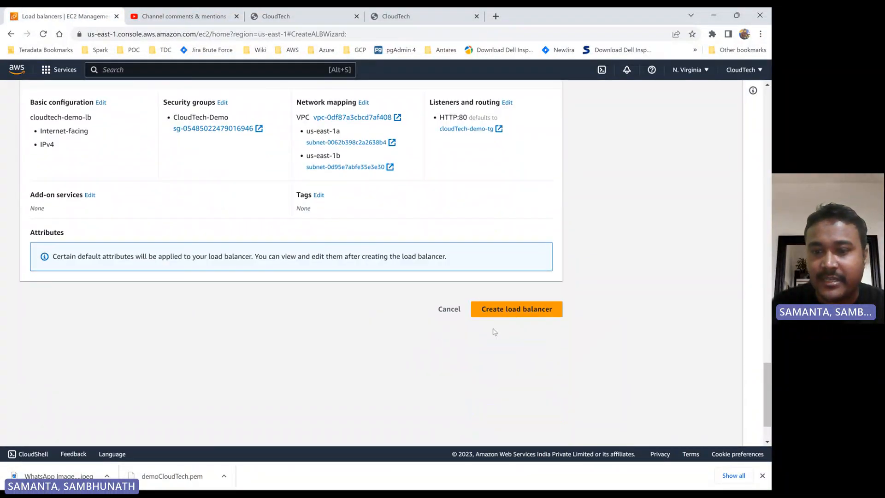
left_click(516, 313)
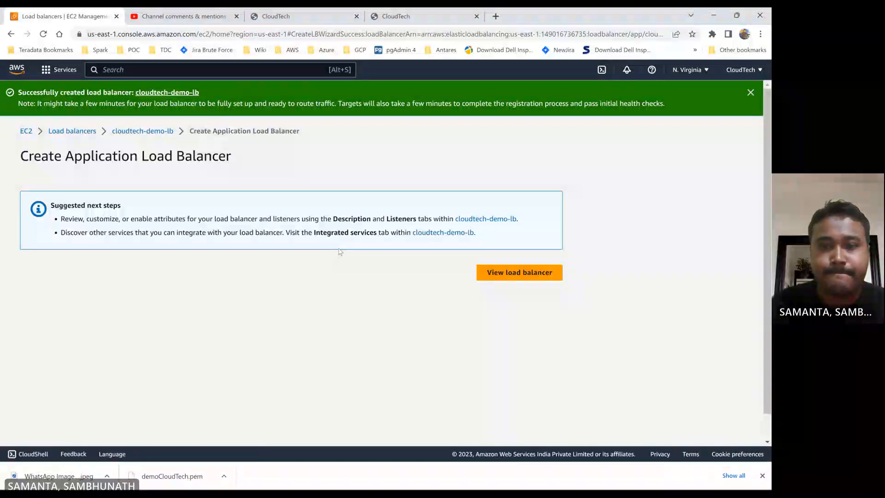
left_click(546, 281)
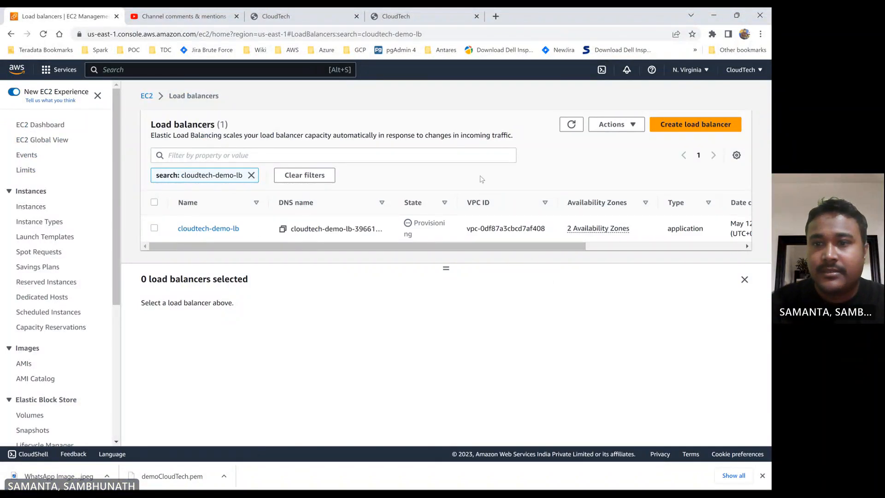
left_click(571, 124)
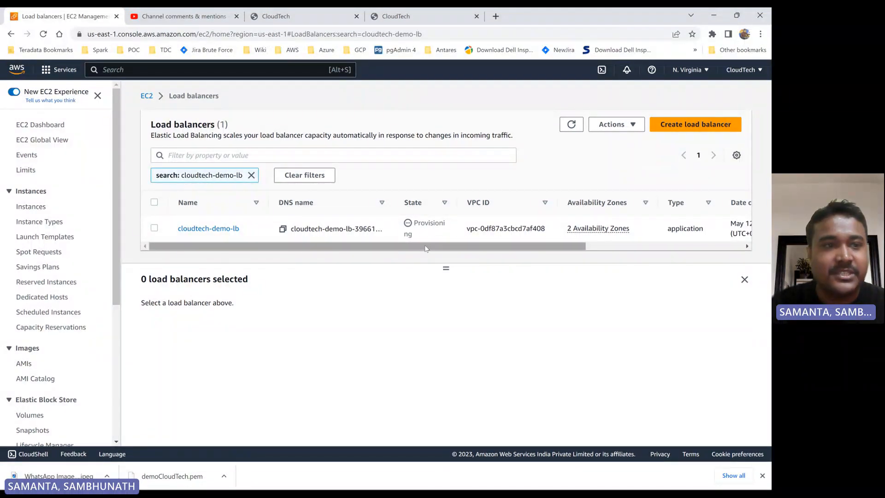
- Open the EC2 dashboard in a separate browser tab and list the running instances
middle_click(23, 126)
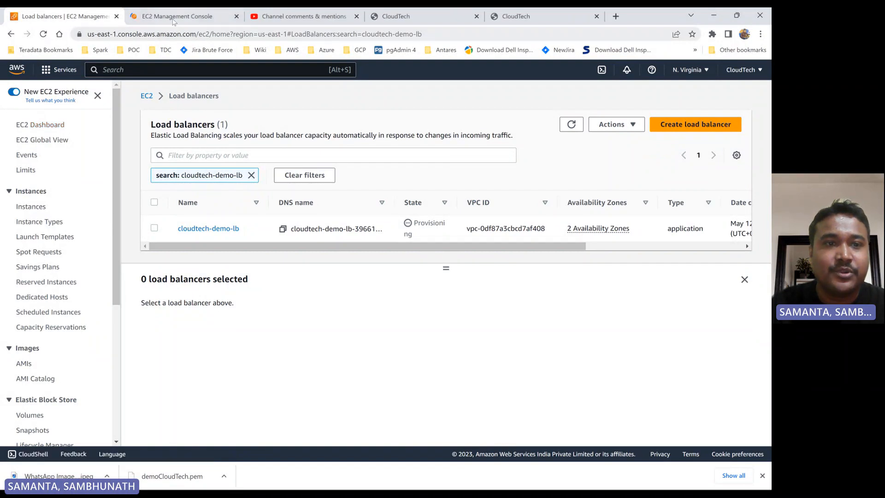
left_click(173, 20)
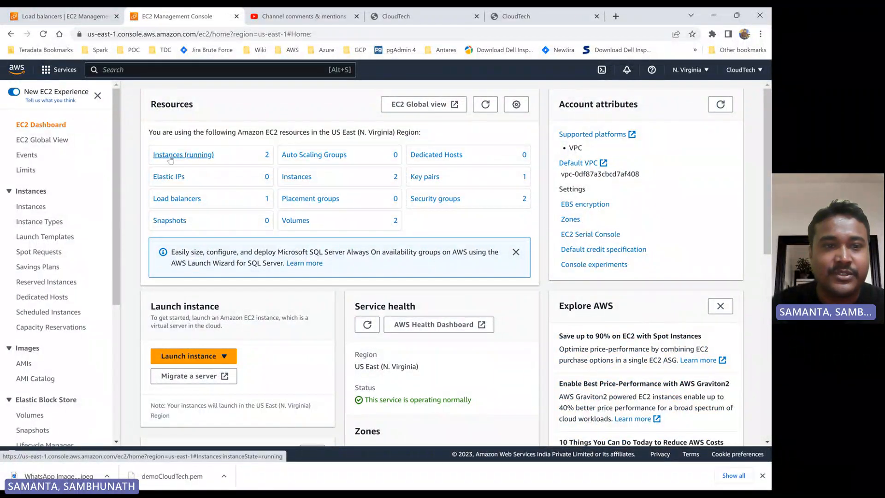
left_click(193, 155)
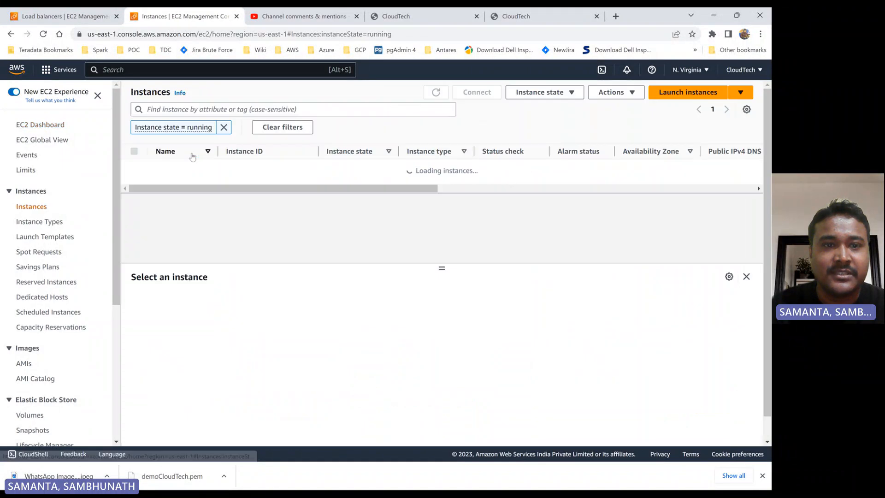
- Examine the networking details of cloudTech-app-server-1, including its subnet and Availability Zone
left_click(134, 168)
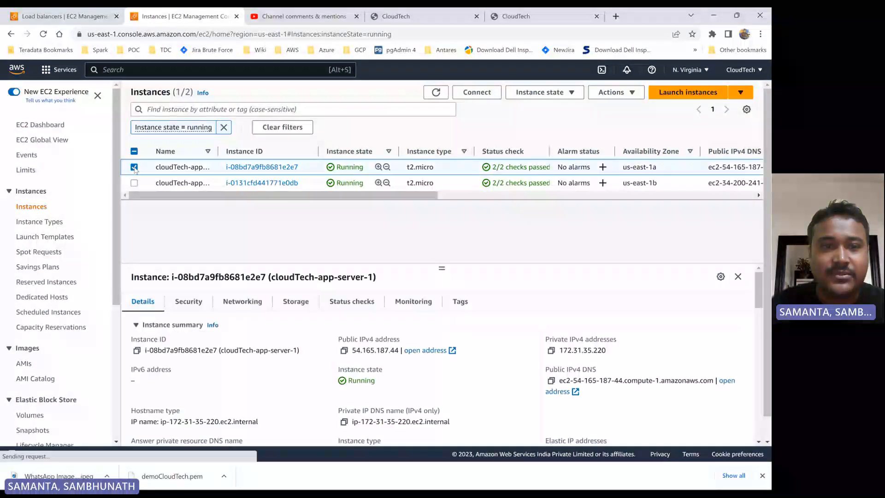
left_click(248, 304)
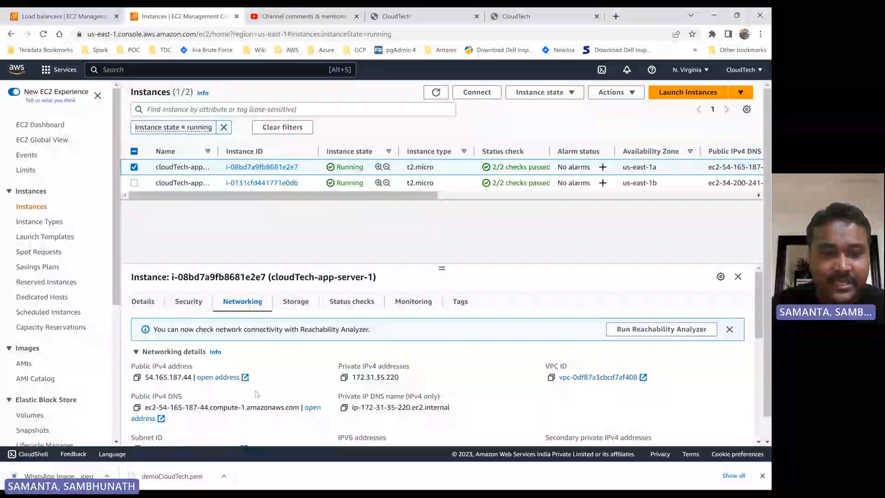
scroll(192, 396, "down", 1)
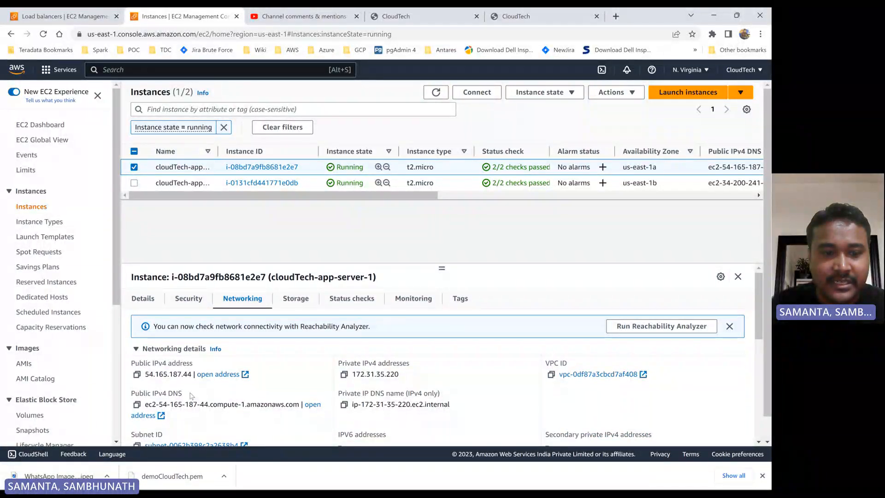
scroll(192, 396, "down", 1)
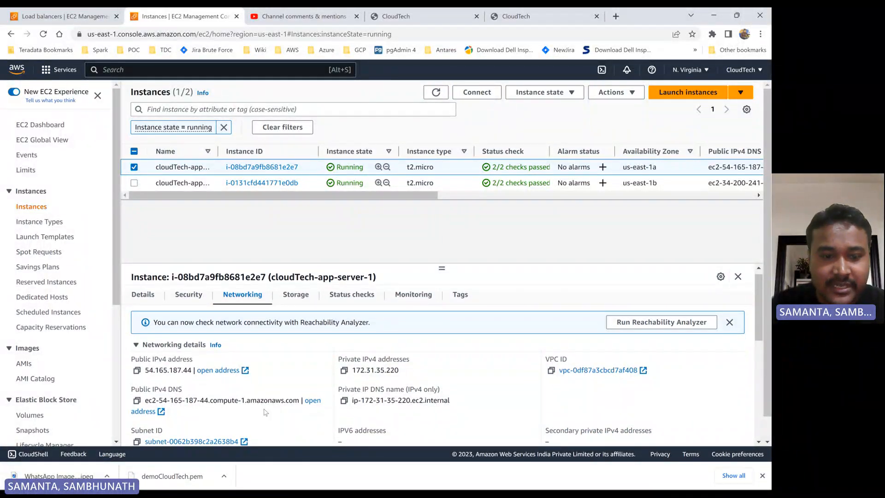
scroll(249, 407, "down", 1)
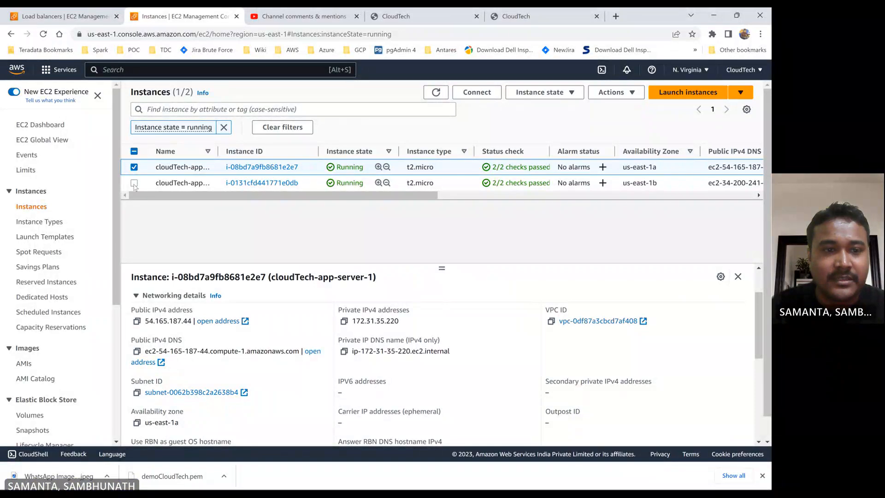
left_click(134, 168)
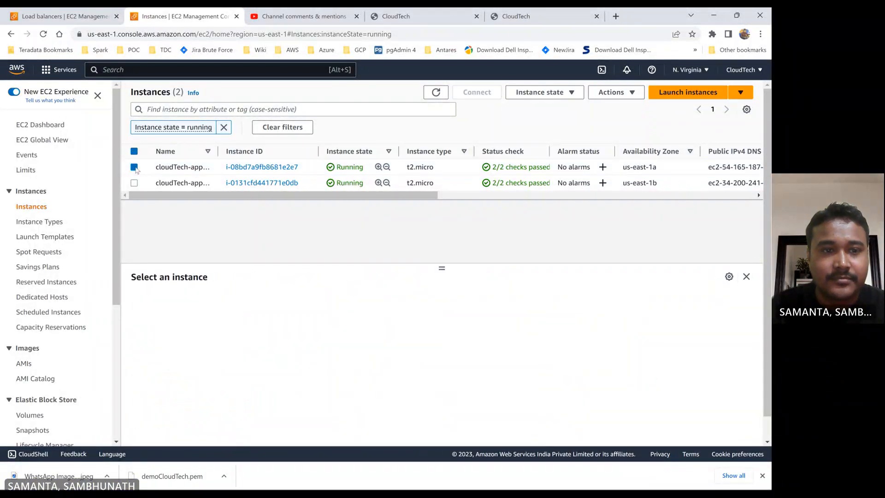
left_click(134, 167)
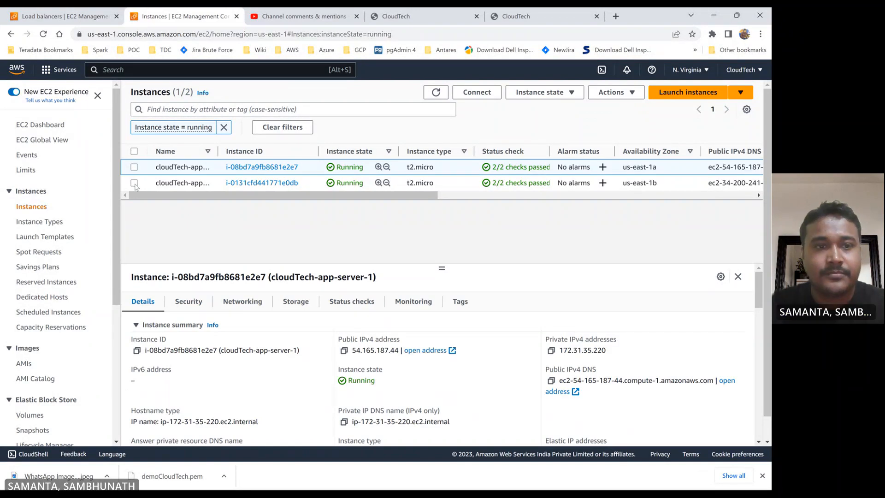
left_click(135, 183)
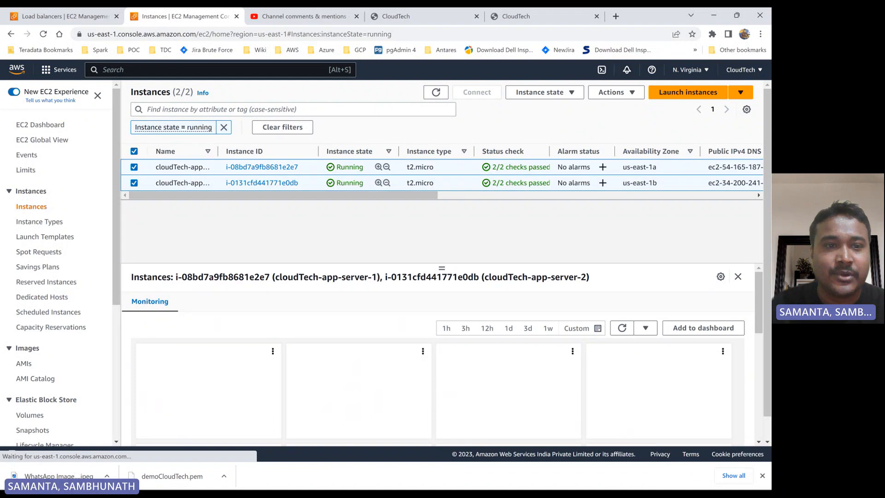
left_click(134, 152)
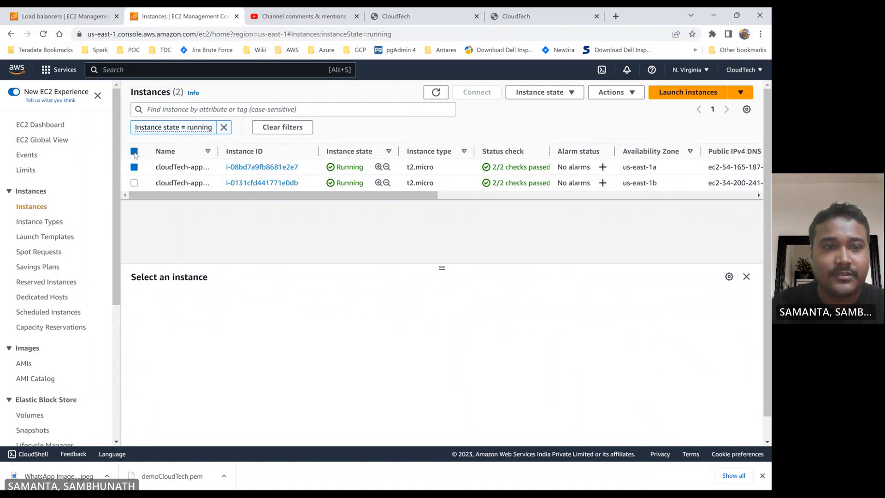
left_click(134, 167)
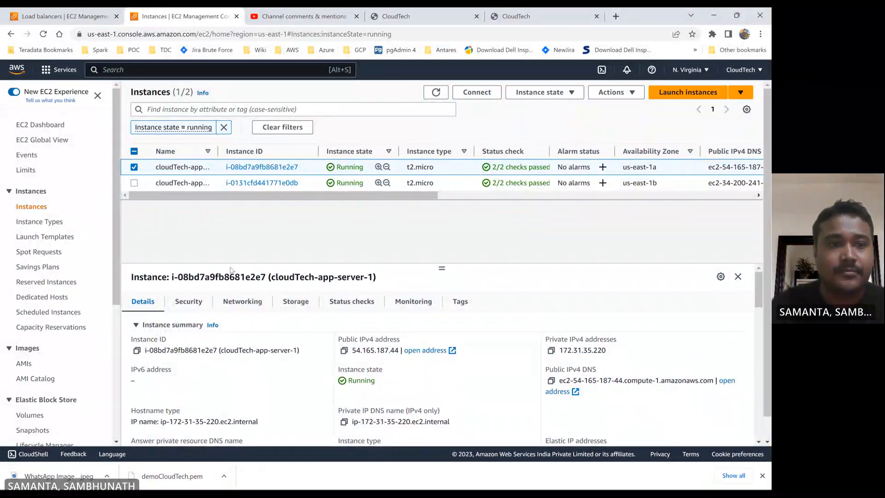
left_click(134, 183)
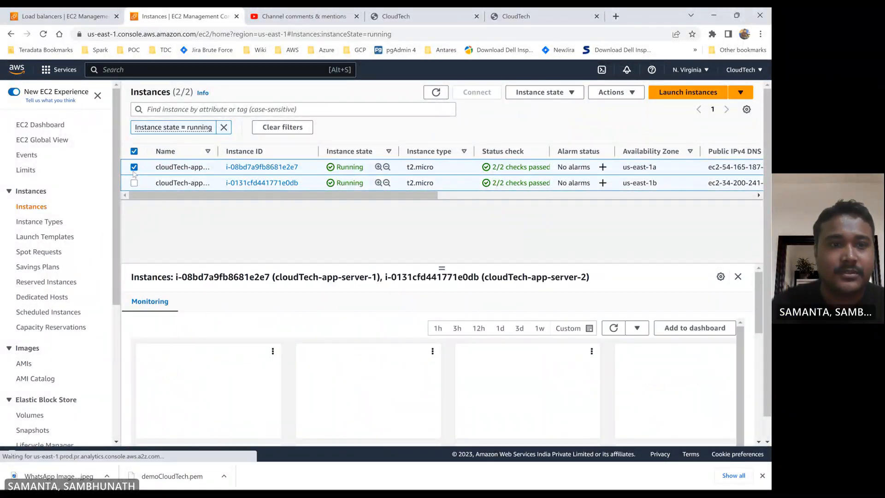
left_click(134, 183)
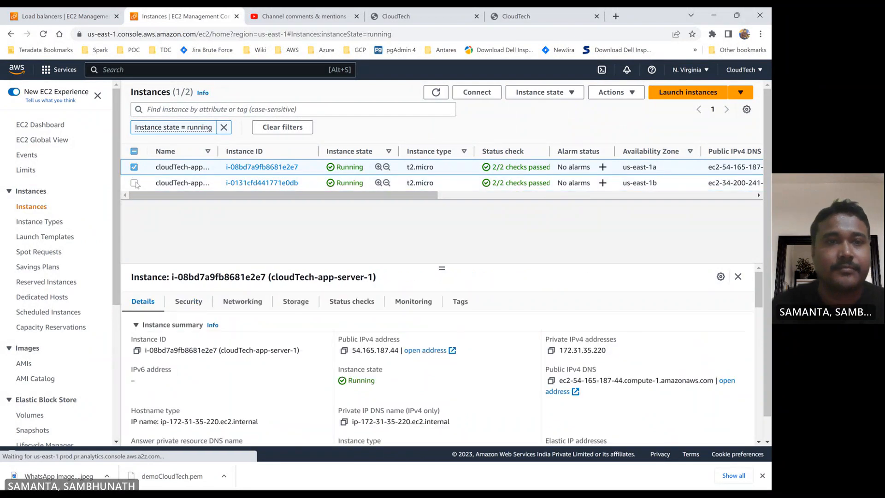
- Reload the running instances list and examine the networking details of cloudTech-app-server-2, including its subnet and Availability Zone
left_click(43, 34)
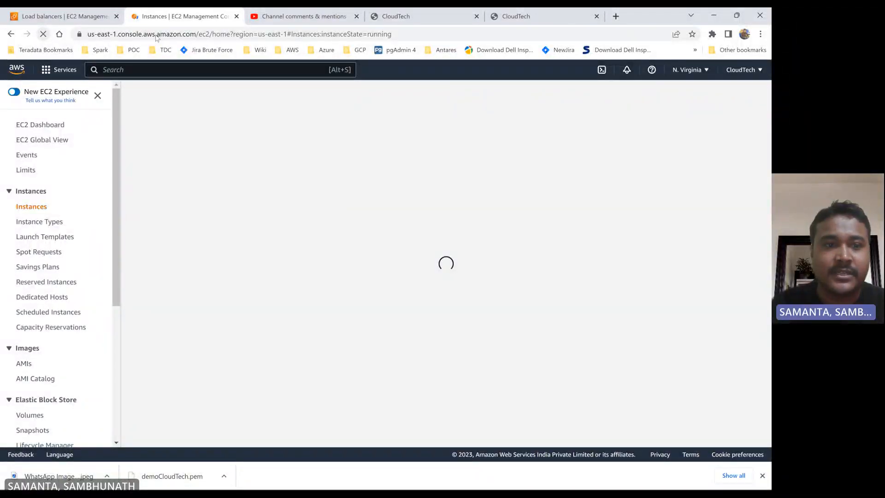
left_click(157, 36)
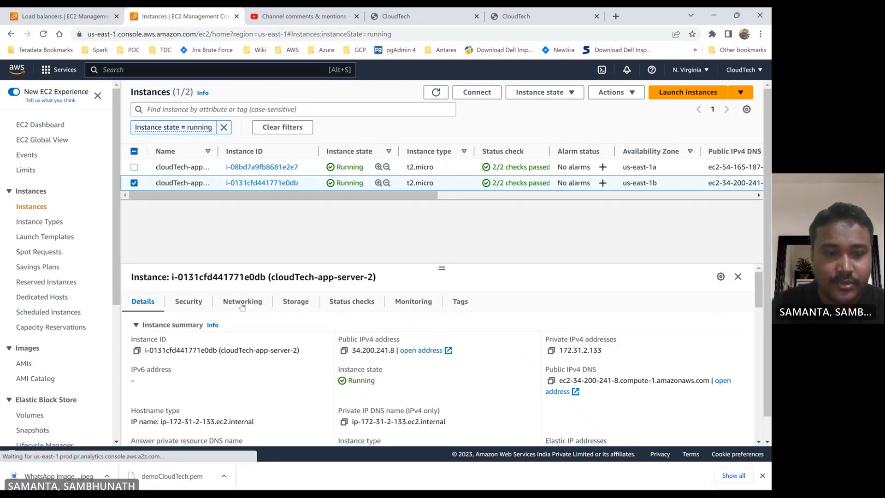
left_click(242, 302)
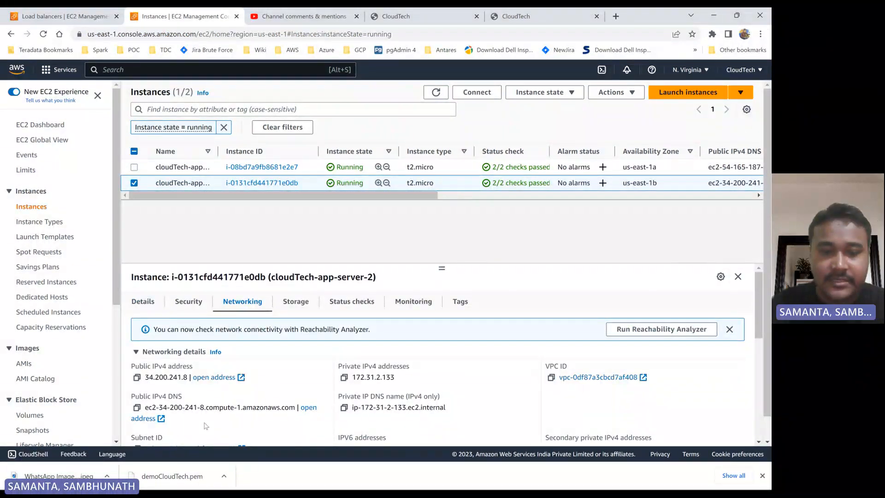
scroll(231, 433, "down", 1)
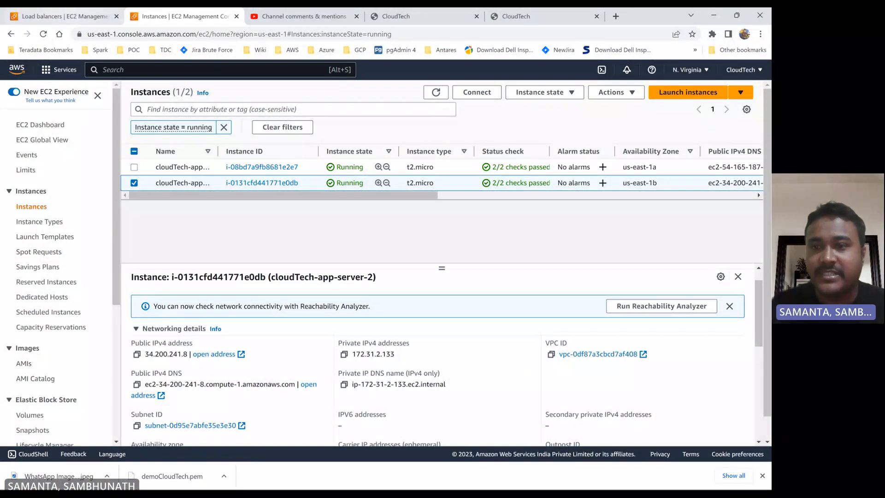
- Refresh the state of cloudtech-demo-lb in the load balancer list and copy the DNS name from its details
left_click(62, 19)
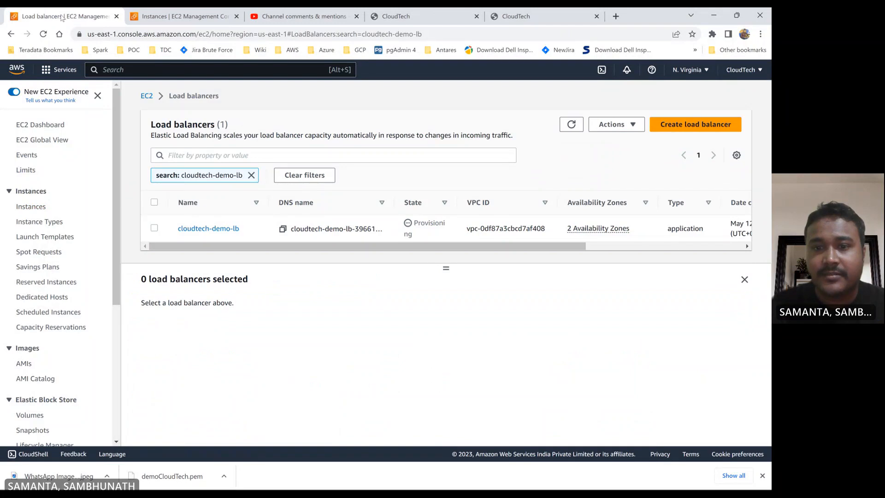
left_click(572, 126)
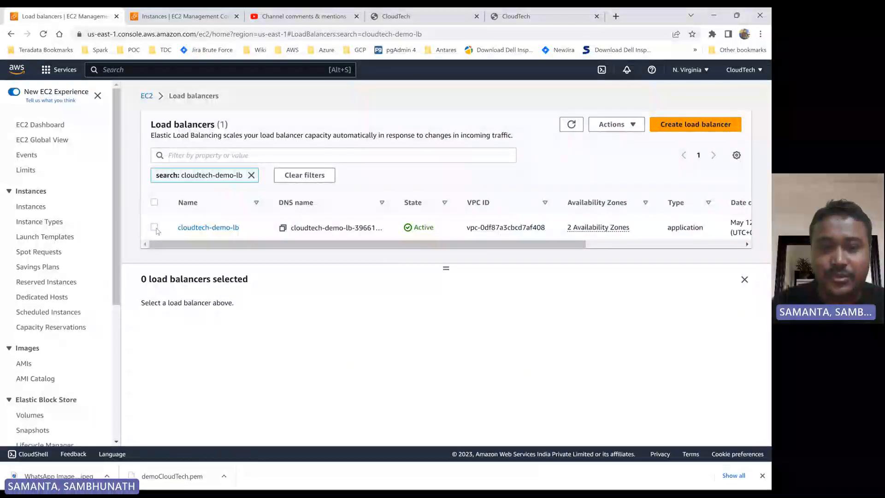
left_click(155, 229)
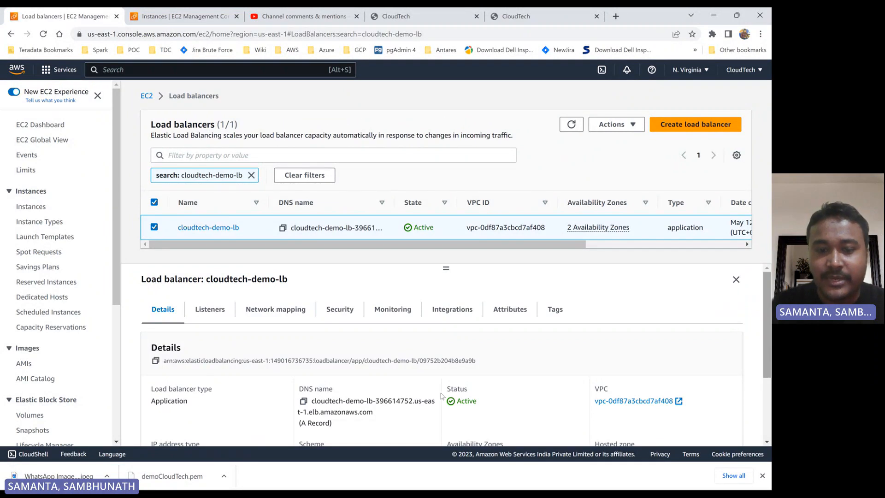
scroll(441, 395, "down", 1)
scroll(304, 374, "down", 2)
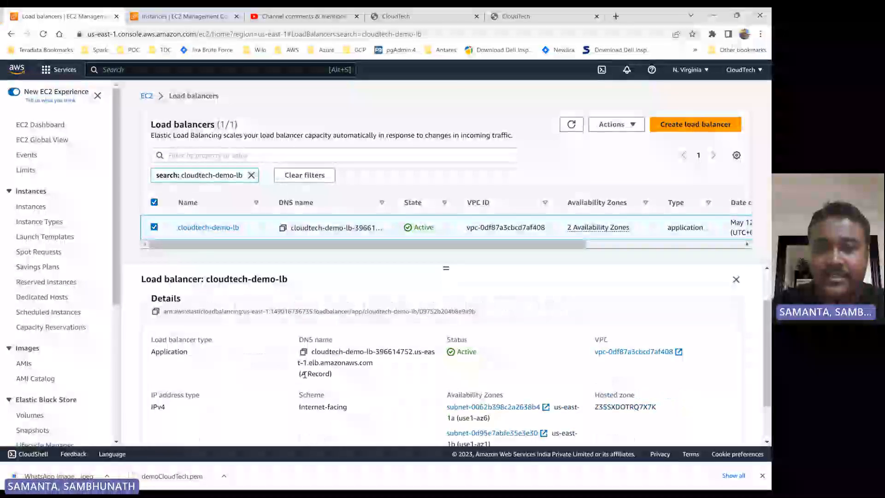
left_click(303, 352)
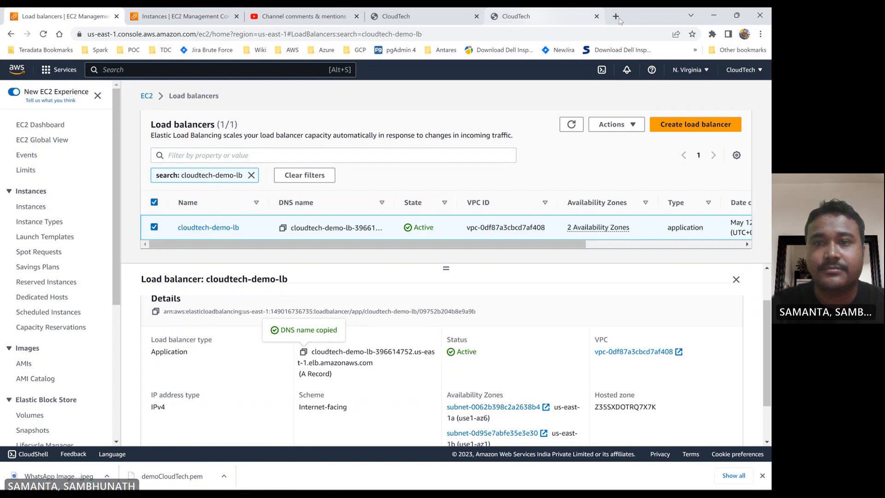
- Open the copied DNS name of cloudtech-demo-lb in a new browser tab
left_click(427, 17)
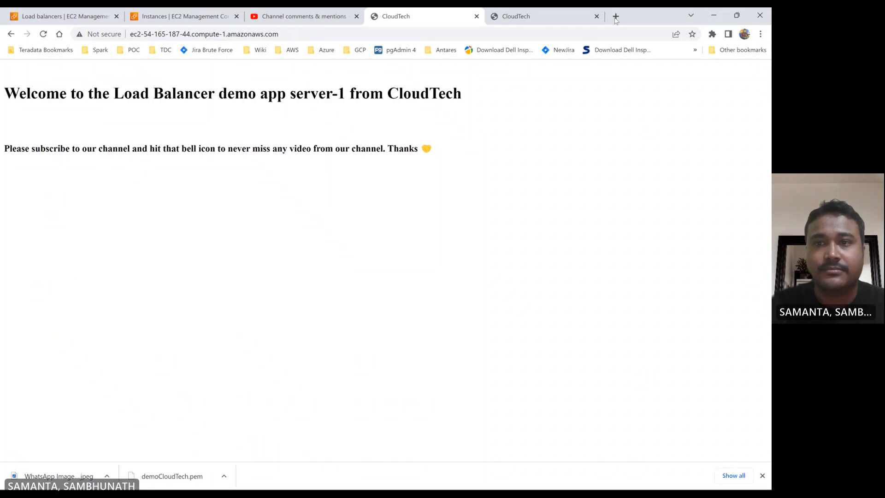
left_click(616, 17)
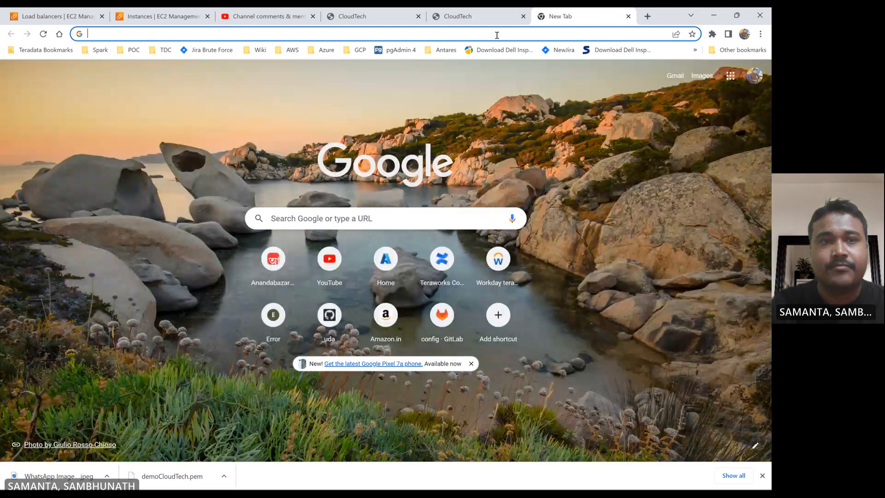
key("ctrl+v")
key("Return")
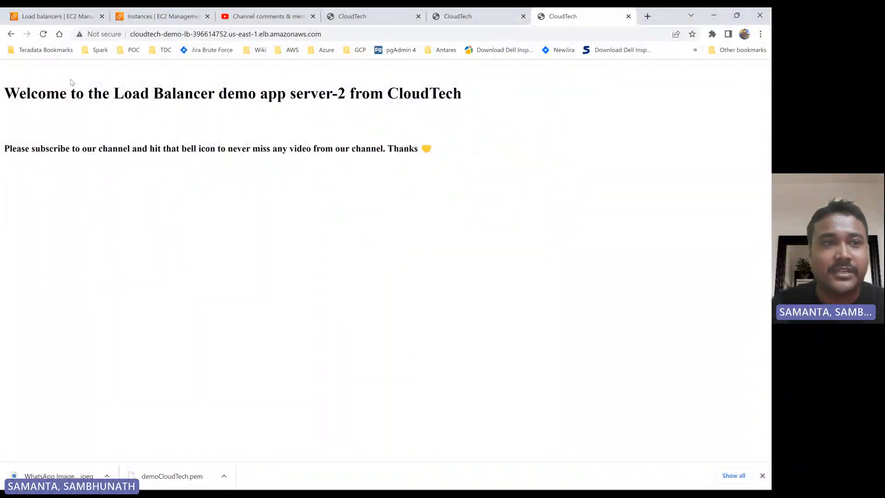
- Reload the load balancer's web page repeatedly to check which app server answers each request
left_click(43, 34)
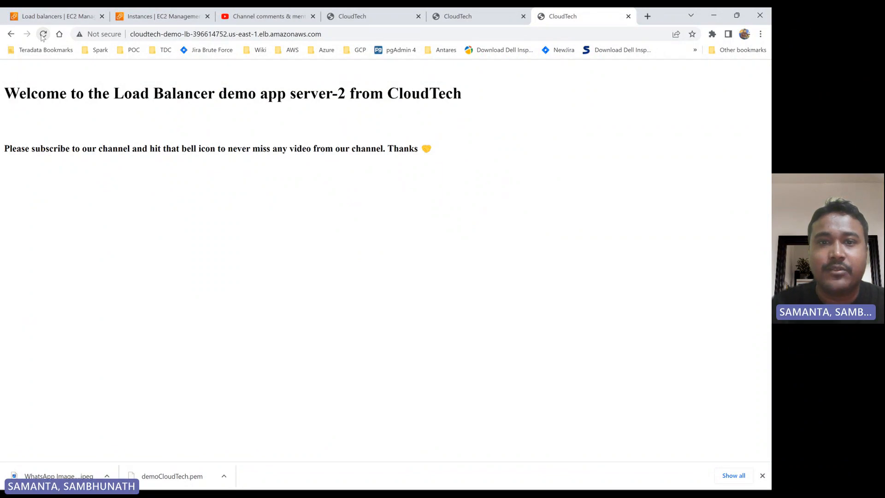
left_click(42, 36)
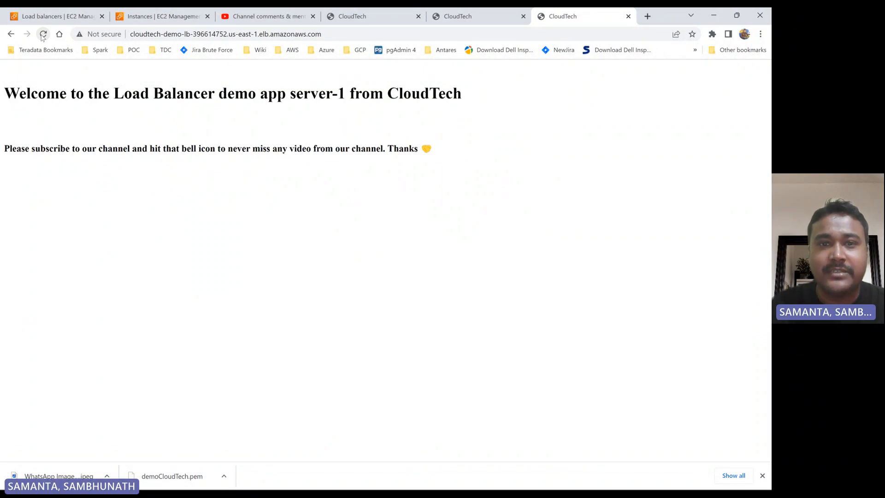
left_click(43, 34)
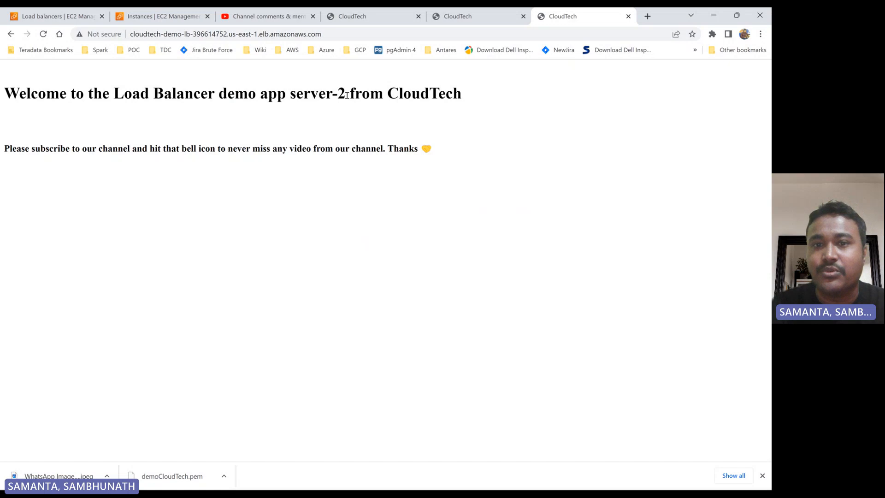
left_click(42, 34)
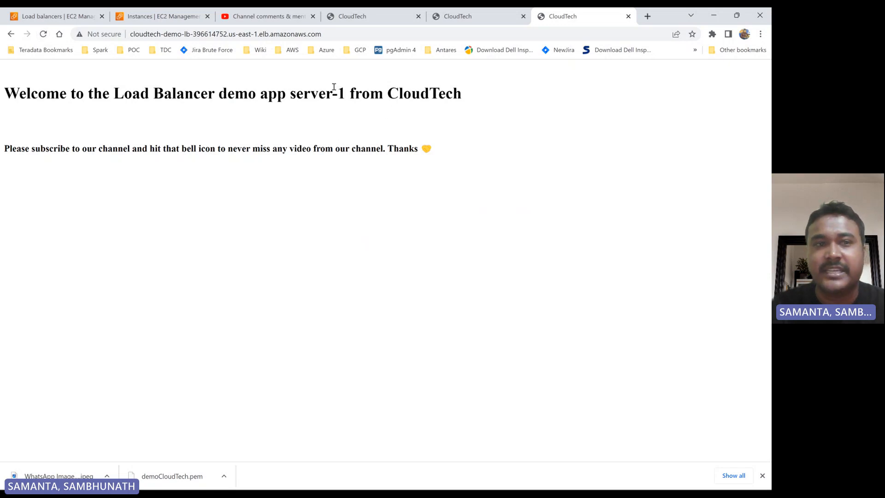
left_click(42, 36)
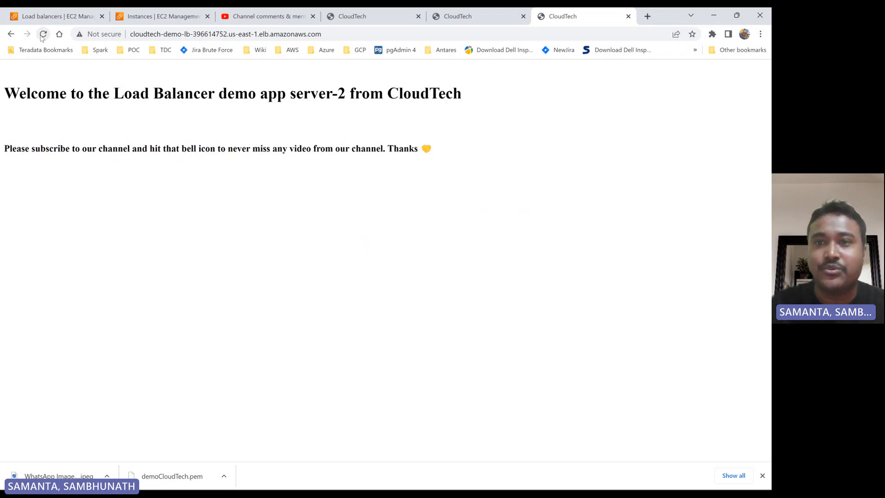
left_click(42, 34)
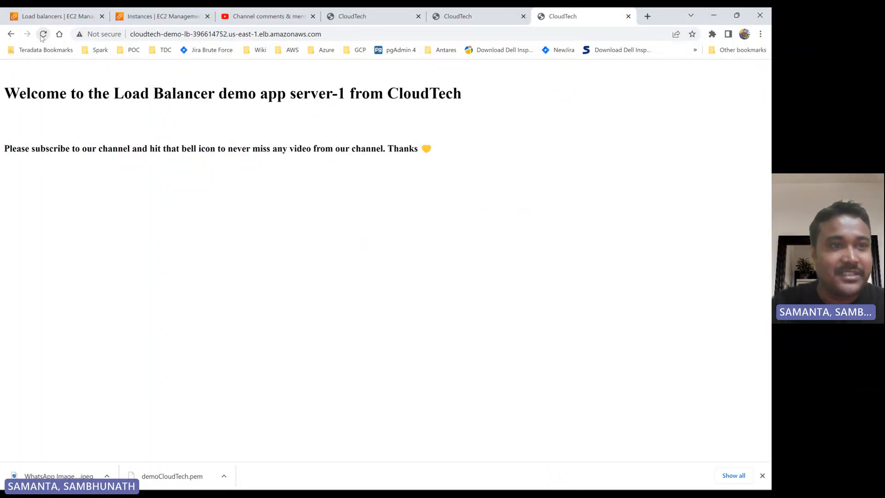
left_click(42, 35)
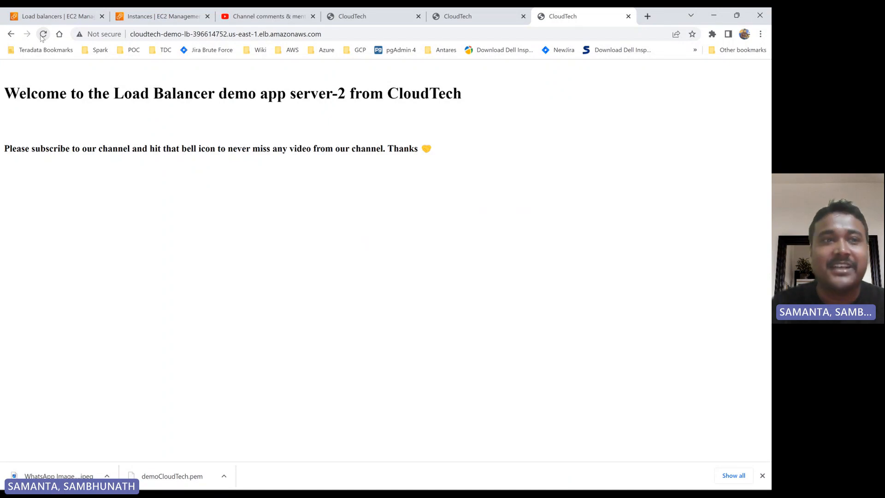
left_click(41, 37)
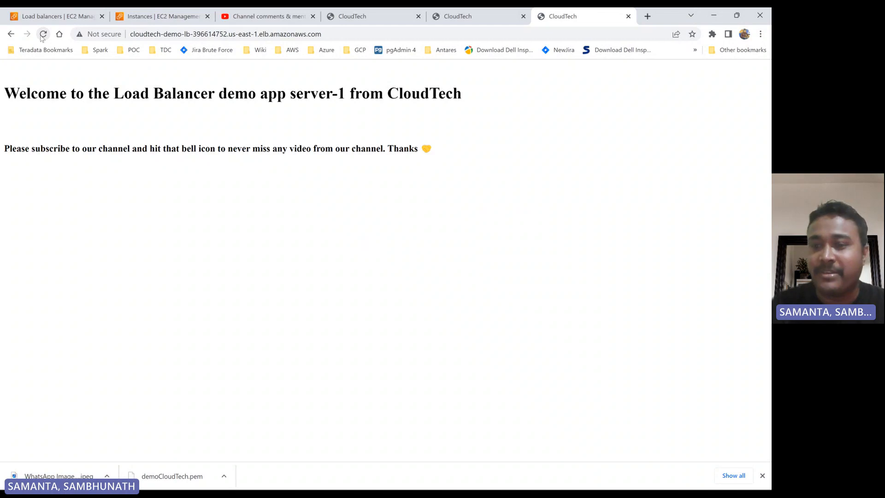
left_click(41, 37)
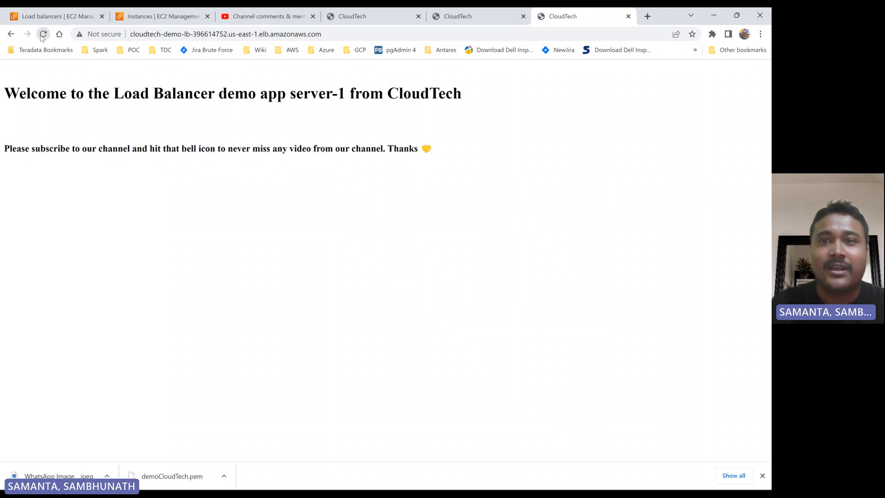